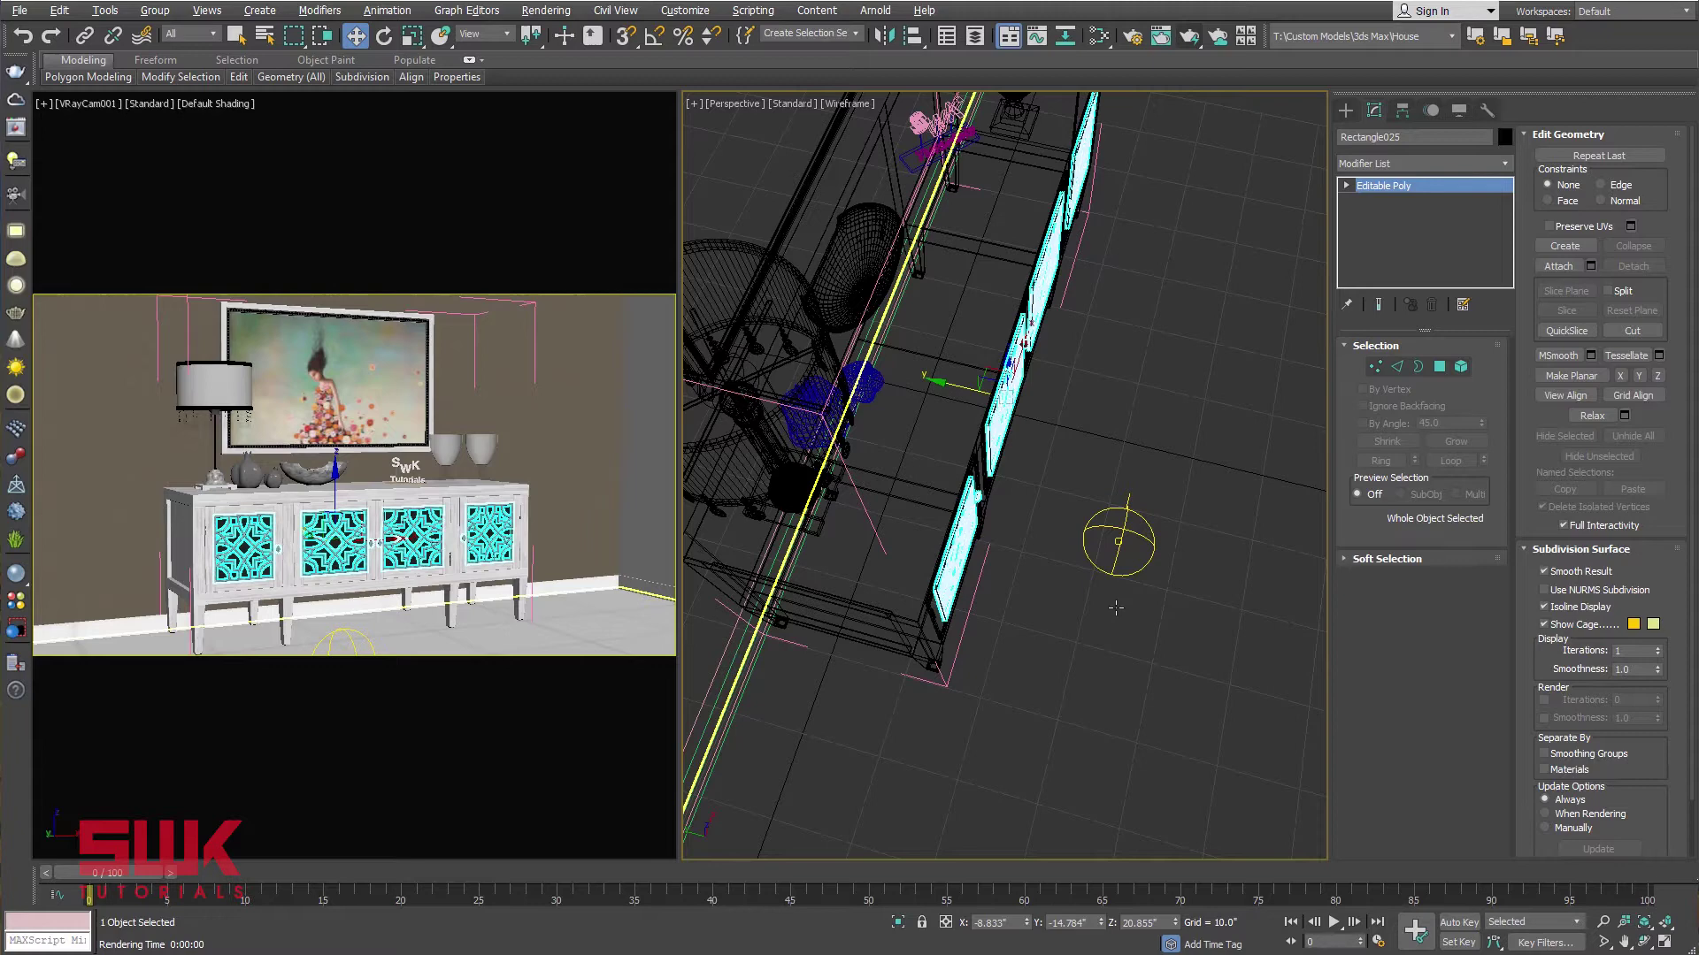
# Switch the perspective view to shaded display and try moving the lamp shade off the lamp toward the front of the cabinet.
pyautogui.click(1120, 576)
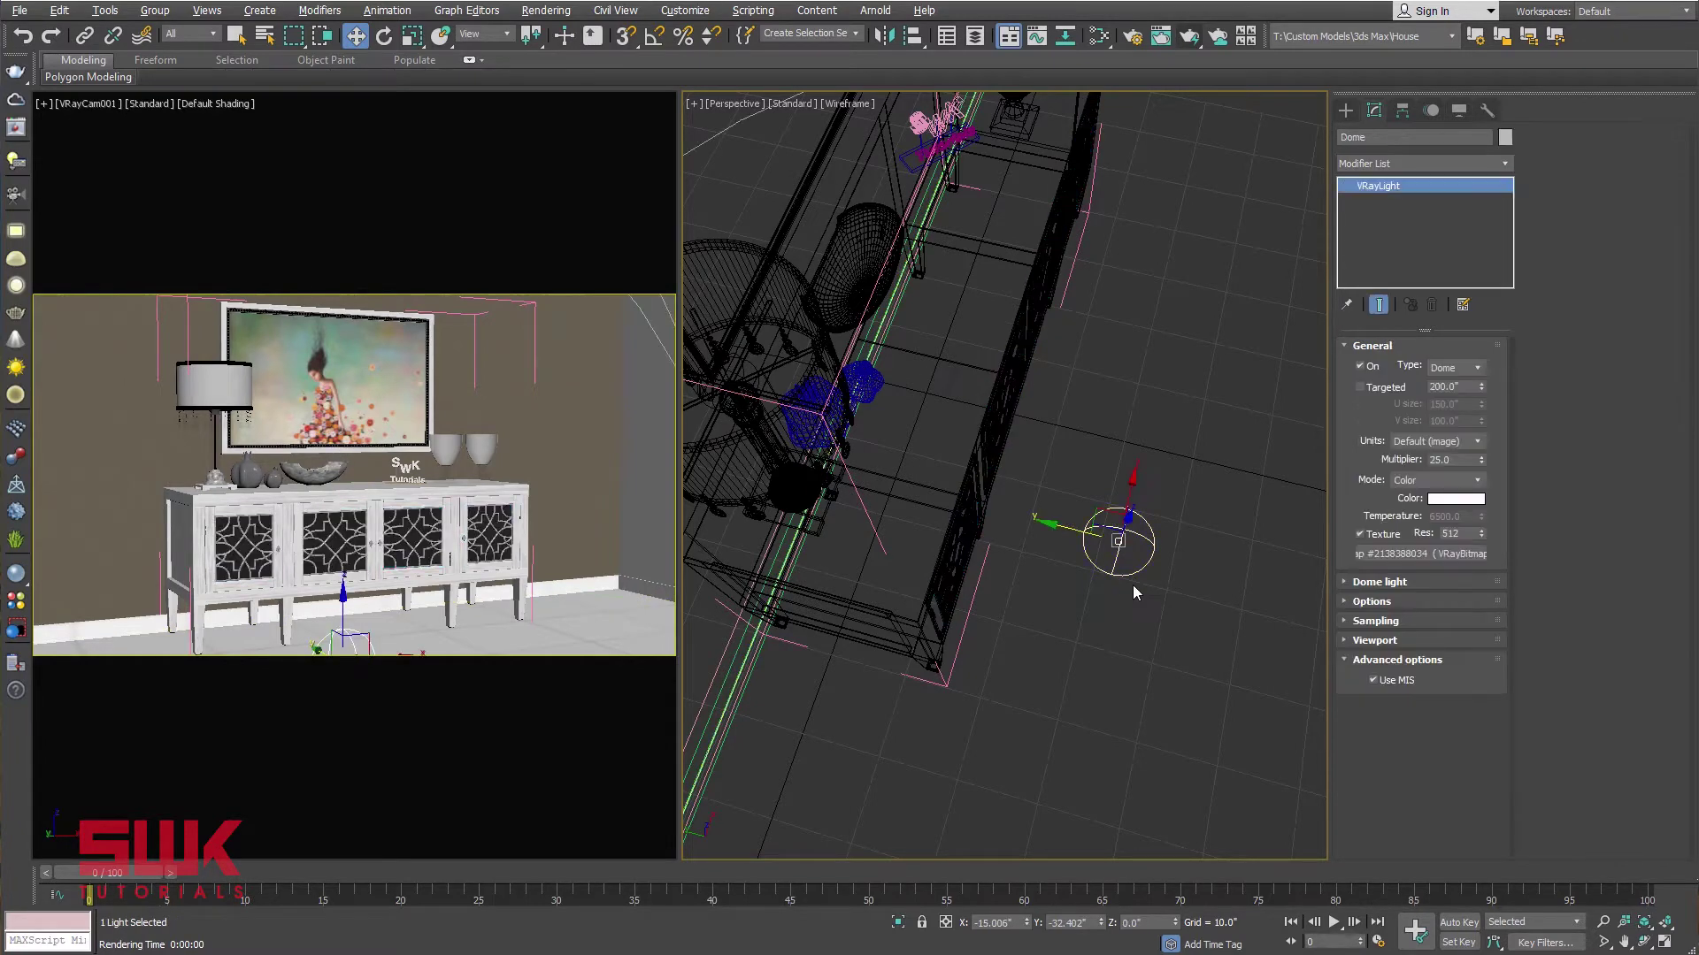
pyautogui.press('F3')
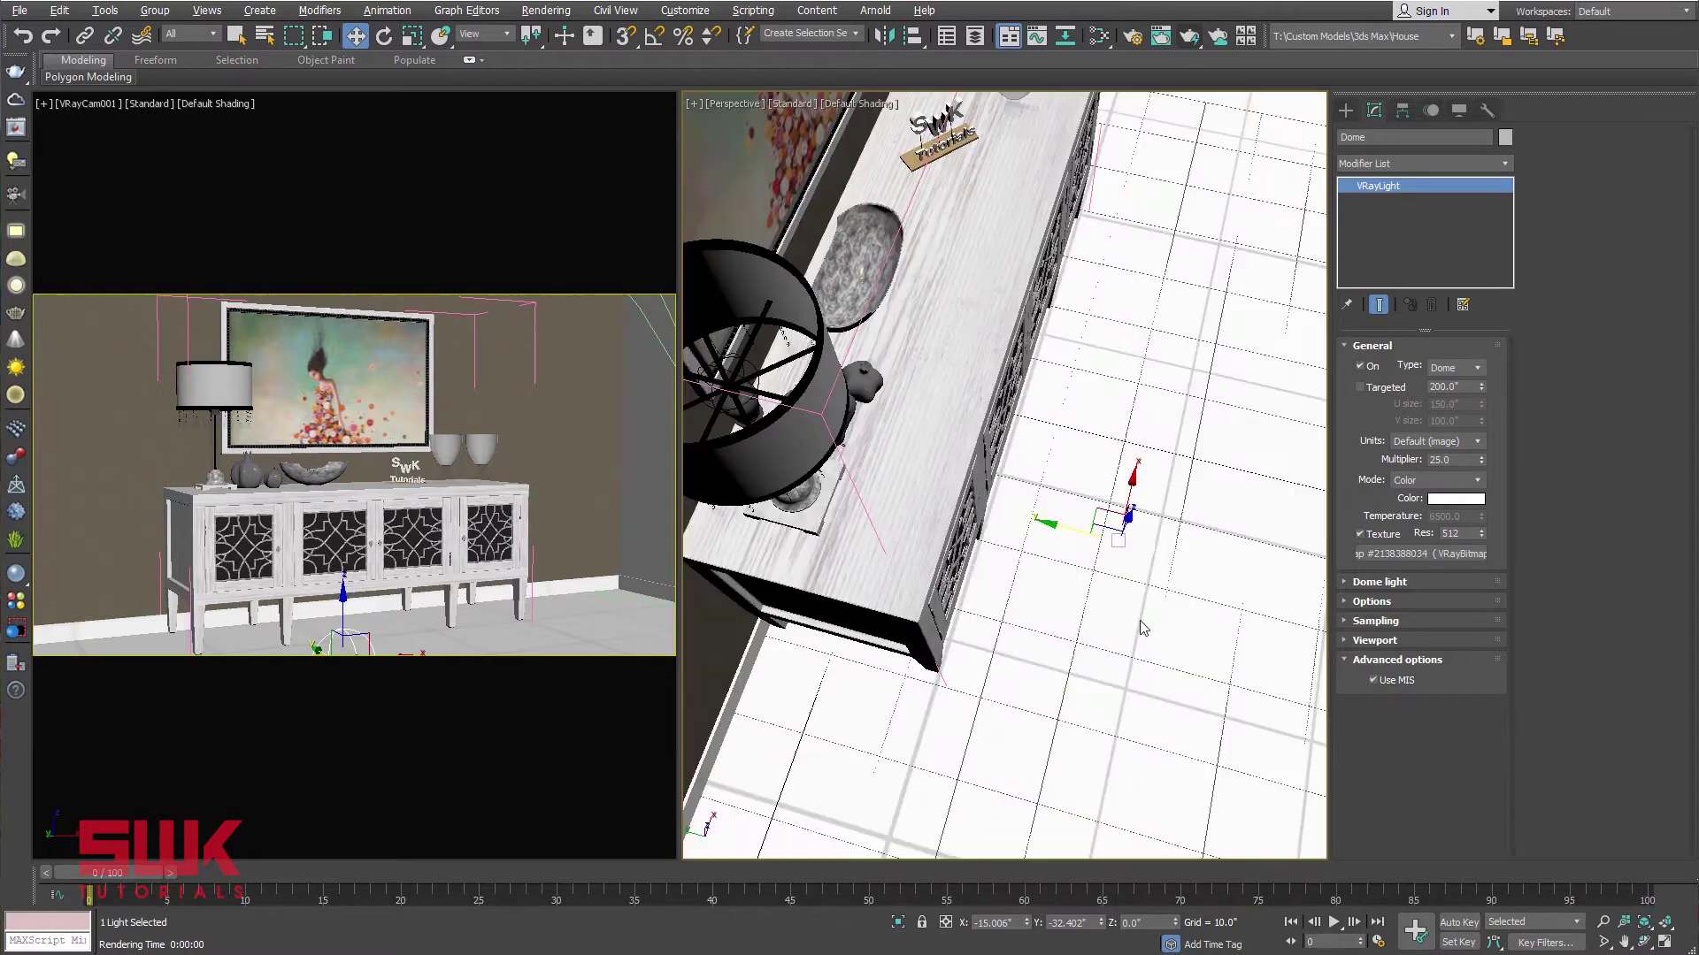
pyautogui.click(747, 427)
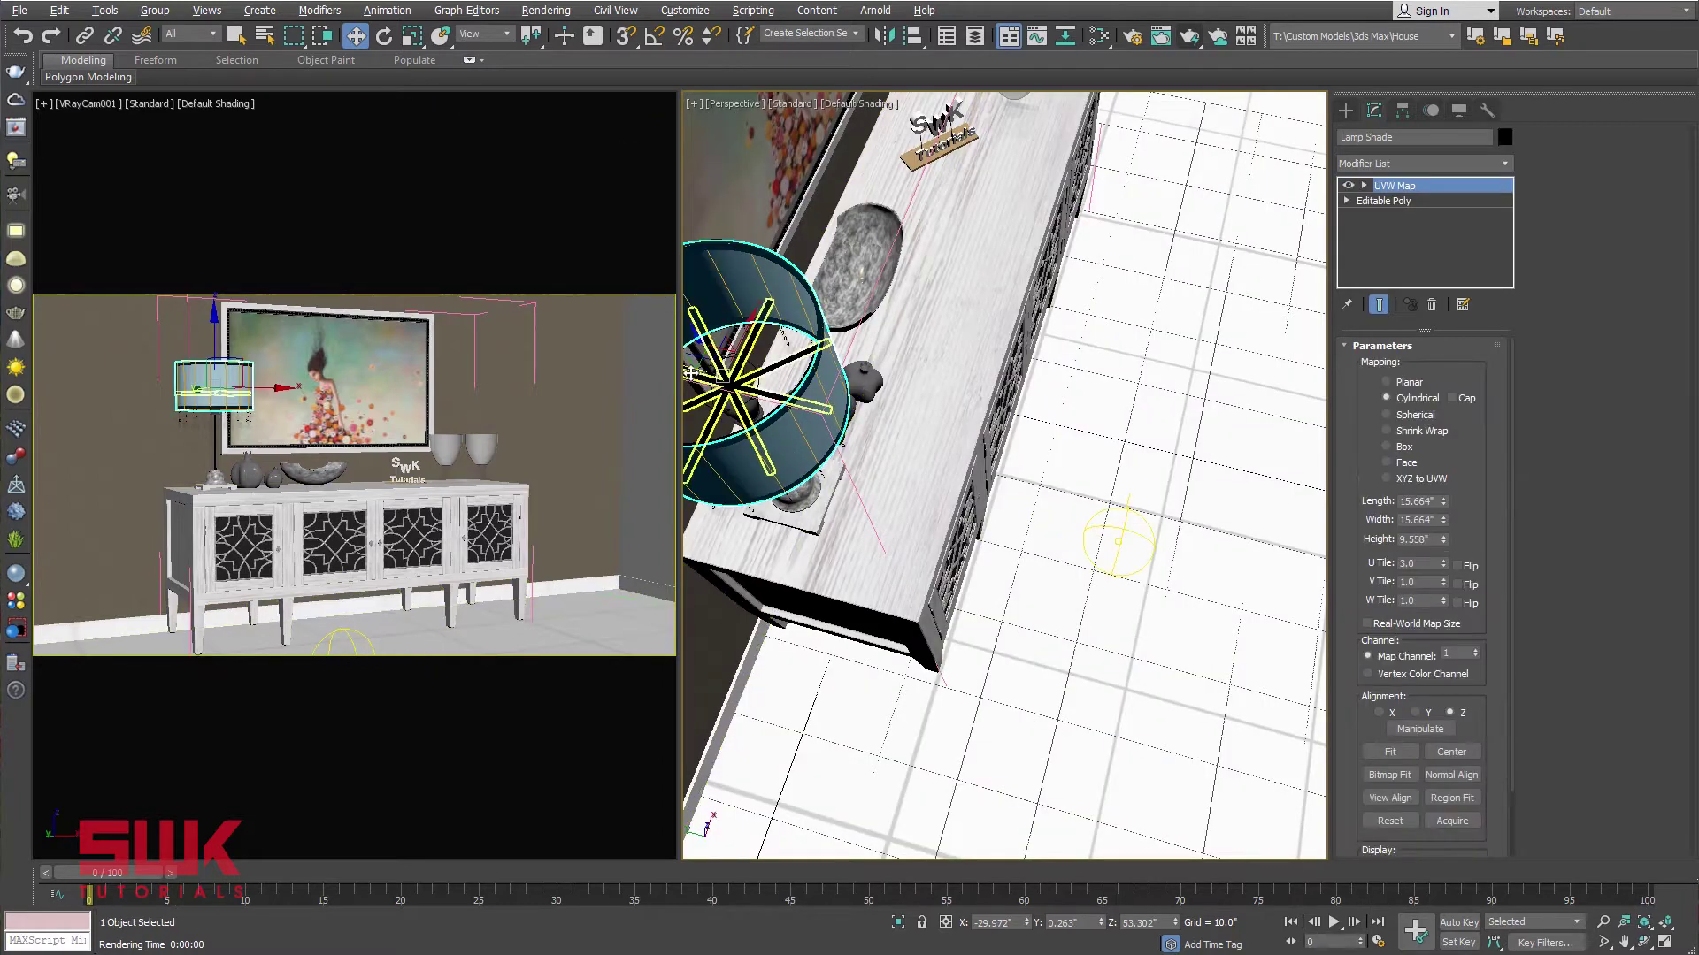
pyautogui.moveTo(692, 364); pyautogui.dragTo(1079, 453)
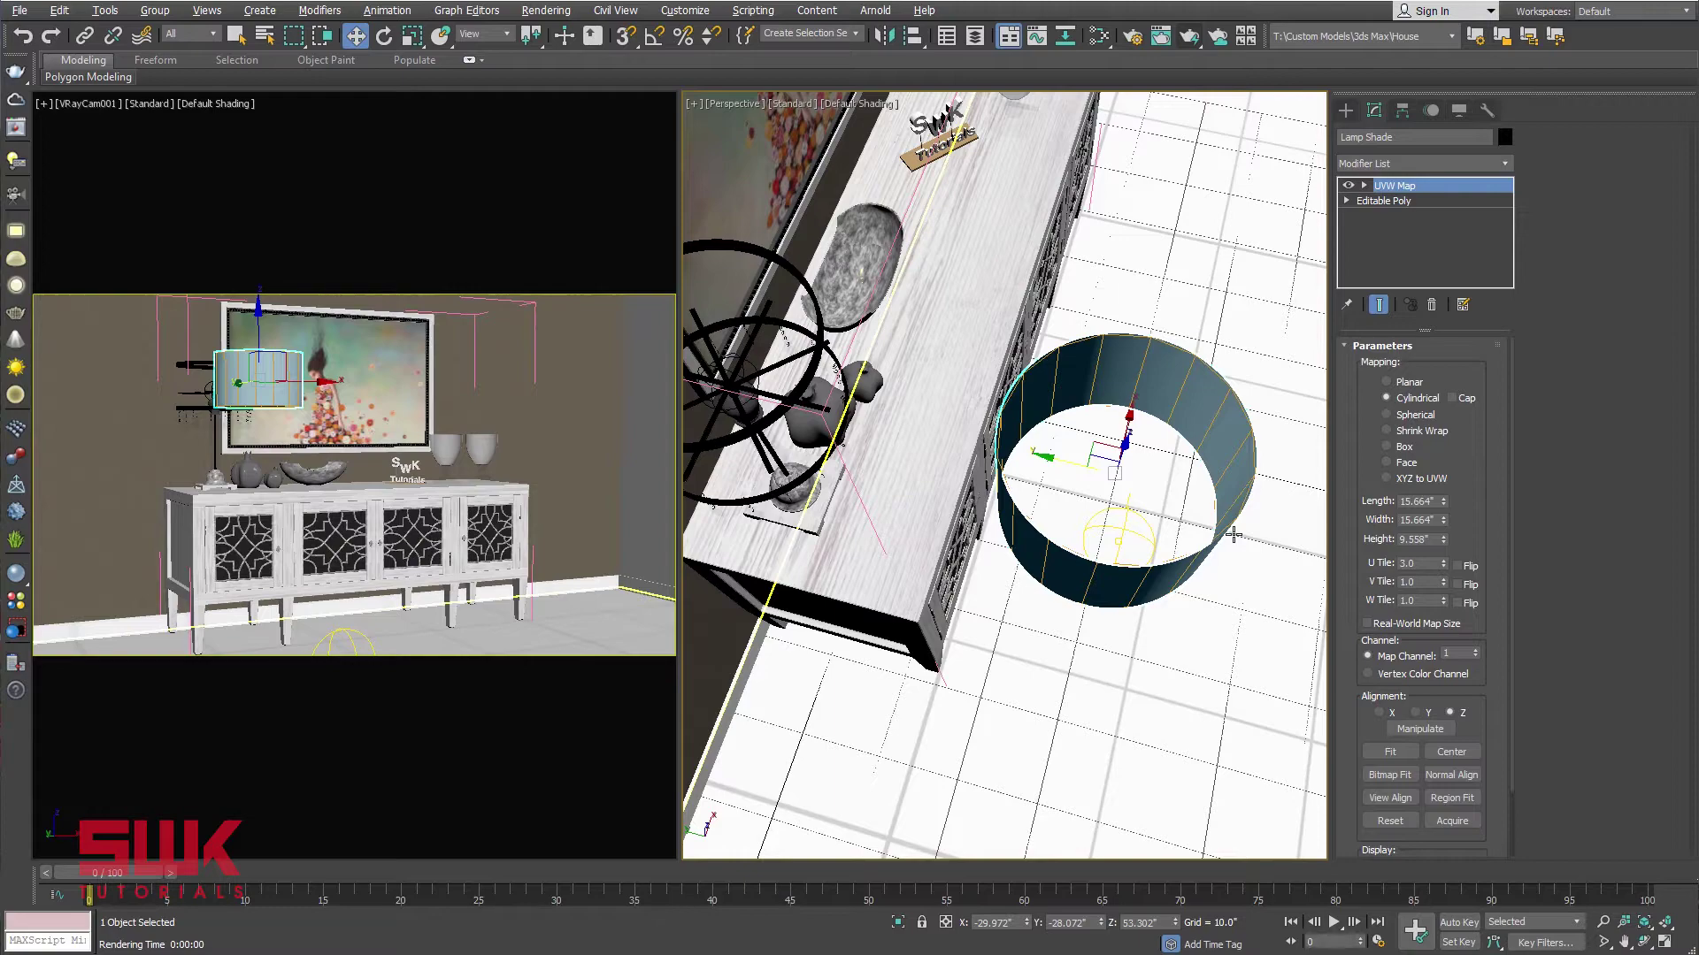
# Render the maximized camera view, and examine the settings of the sphere light inside the lamp.
pyautogui.hotkey('alt', 'w')
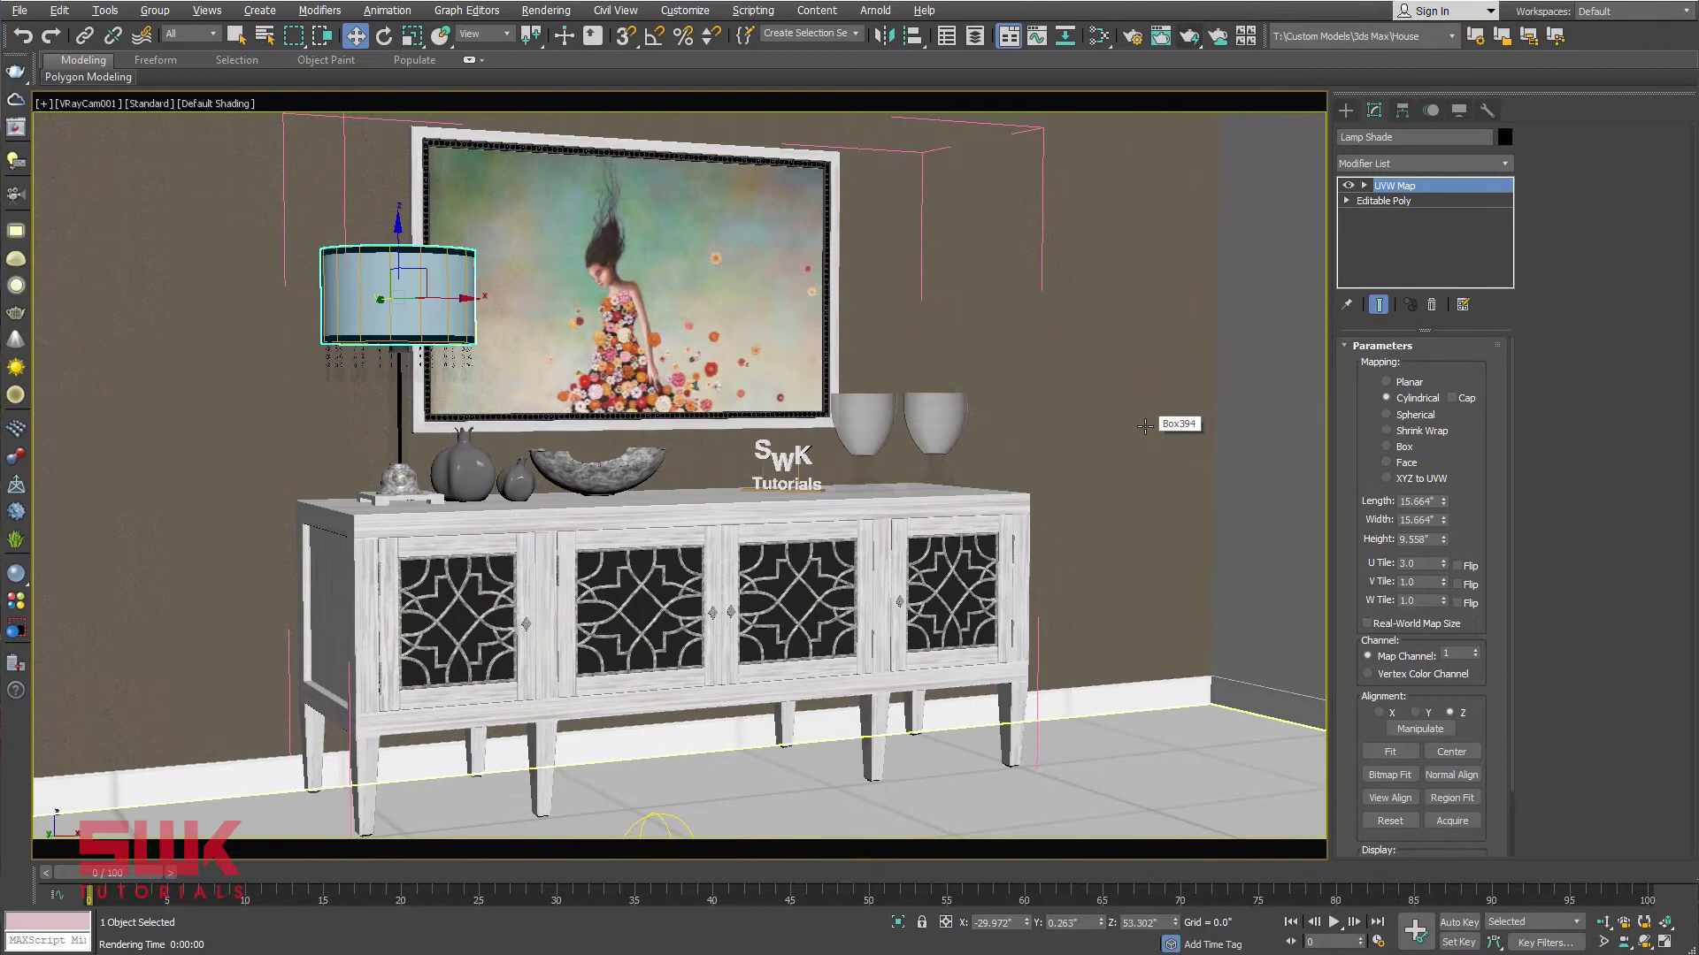
pyautogui.click(1190, 38)
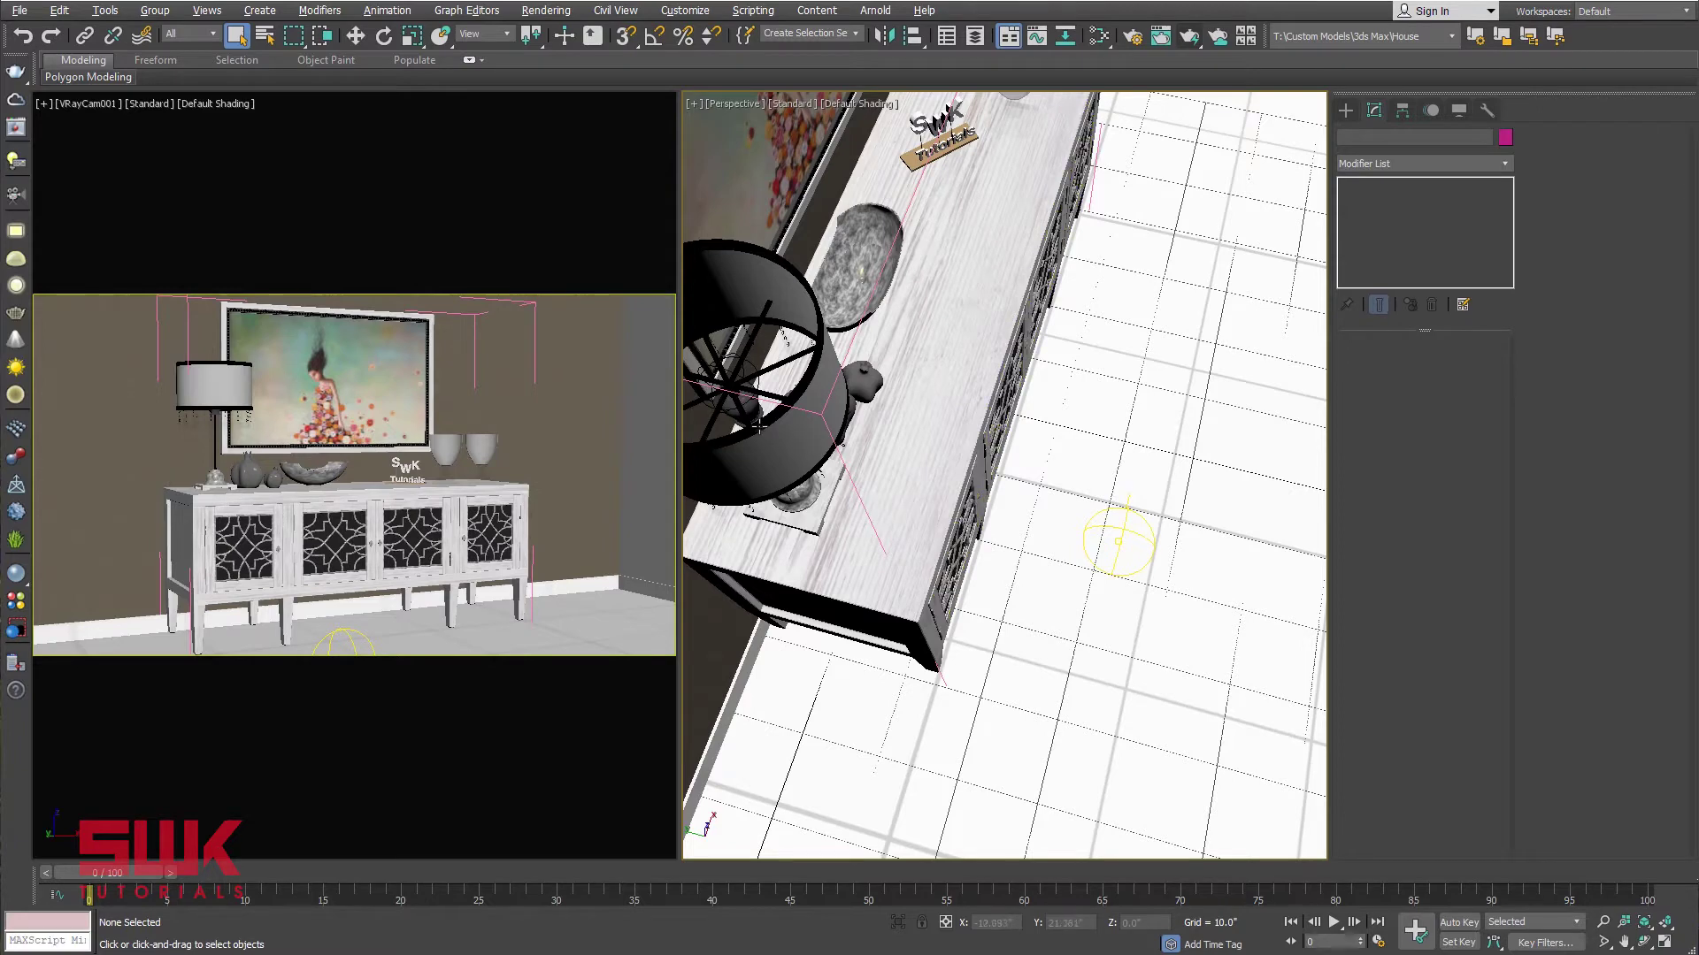
pyautogui.click(747, 365)
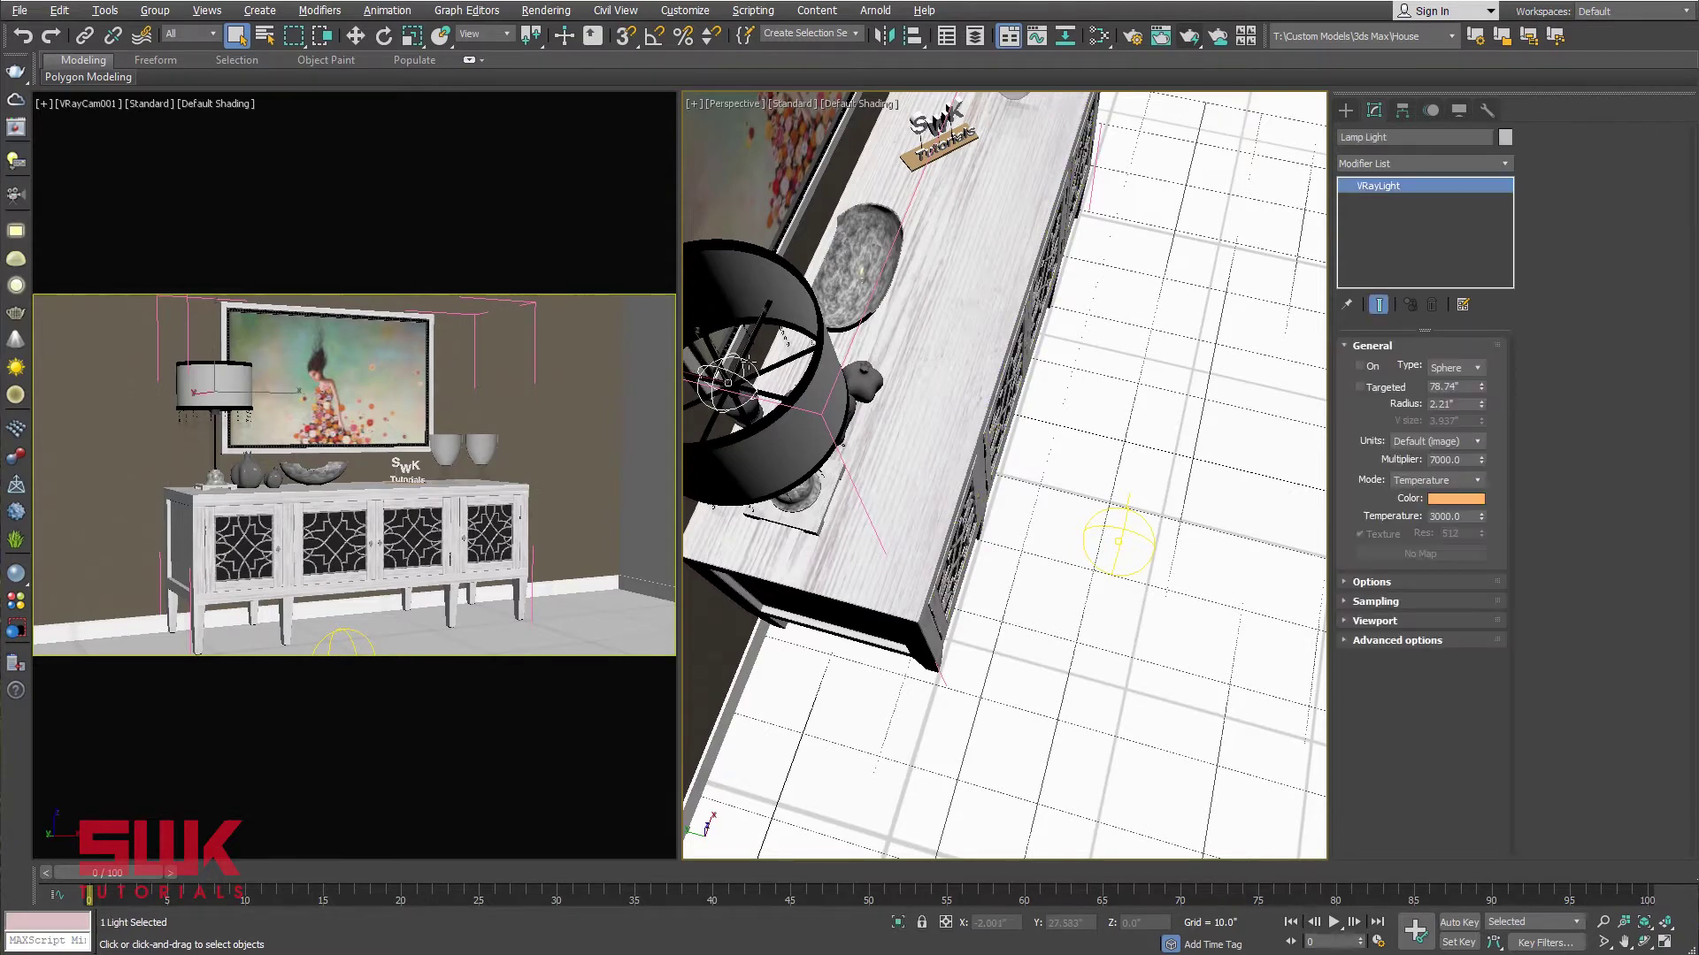
# Create a VRayMtl in the Slate Material Editor and assign it to the lamp shade.
pyautogui.click(783, 435)
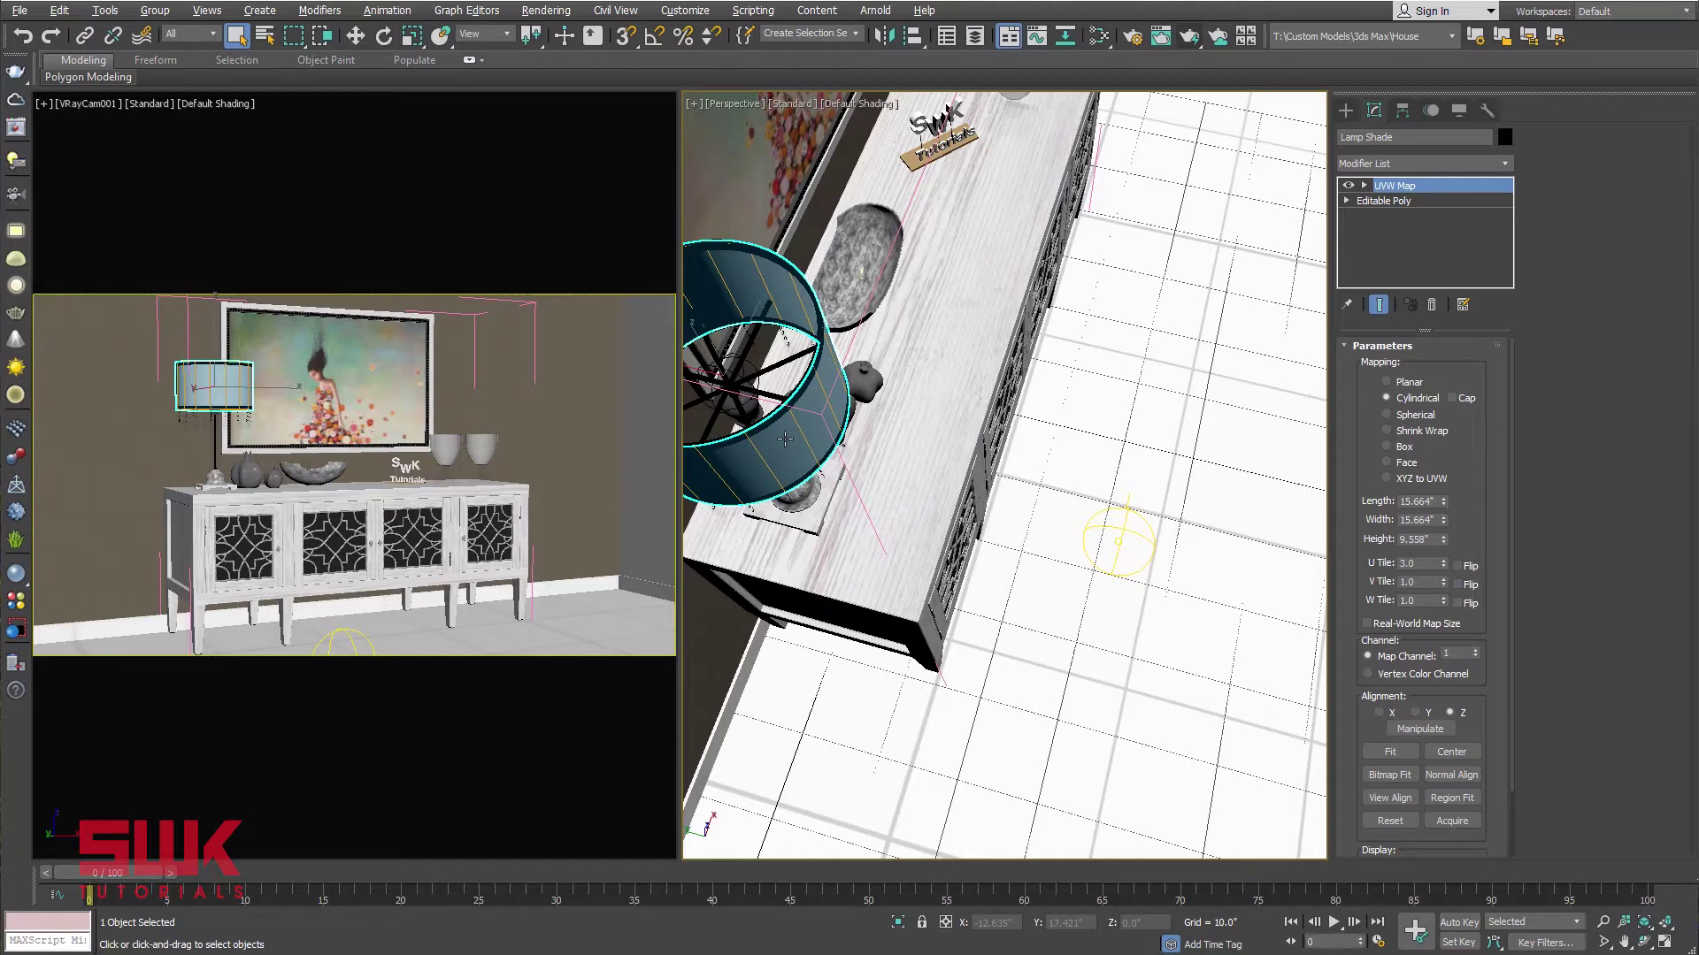
pyautogui.hotkey('alt', 'w')
pyautogui.click(354, 276)
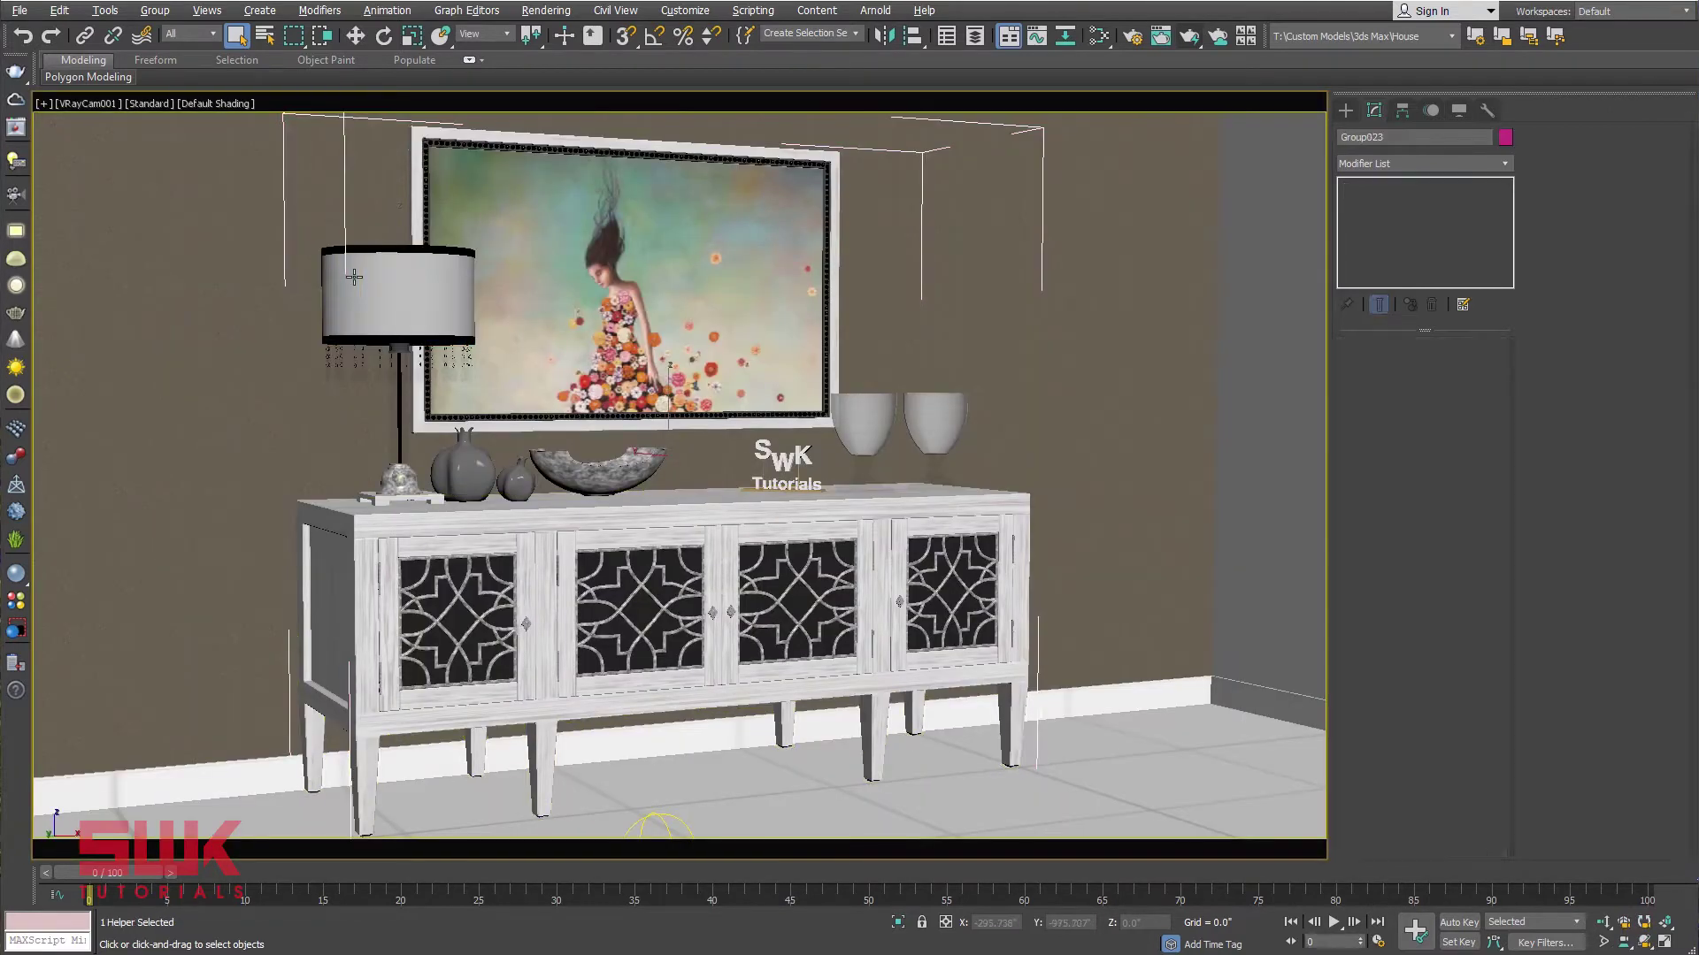
pyautogui.doubleClick(433, 314)
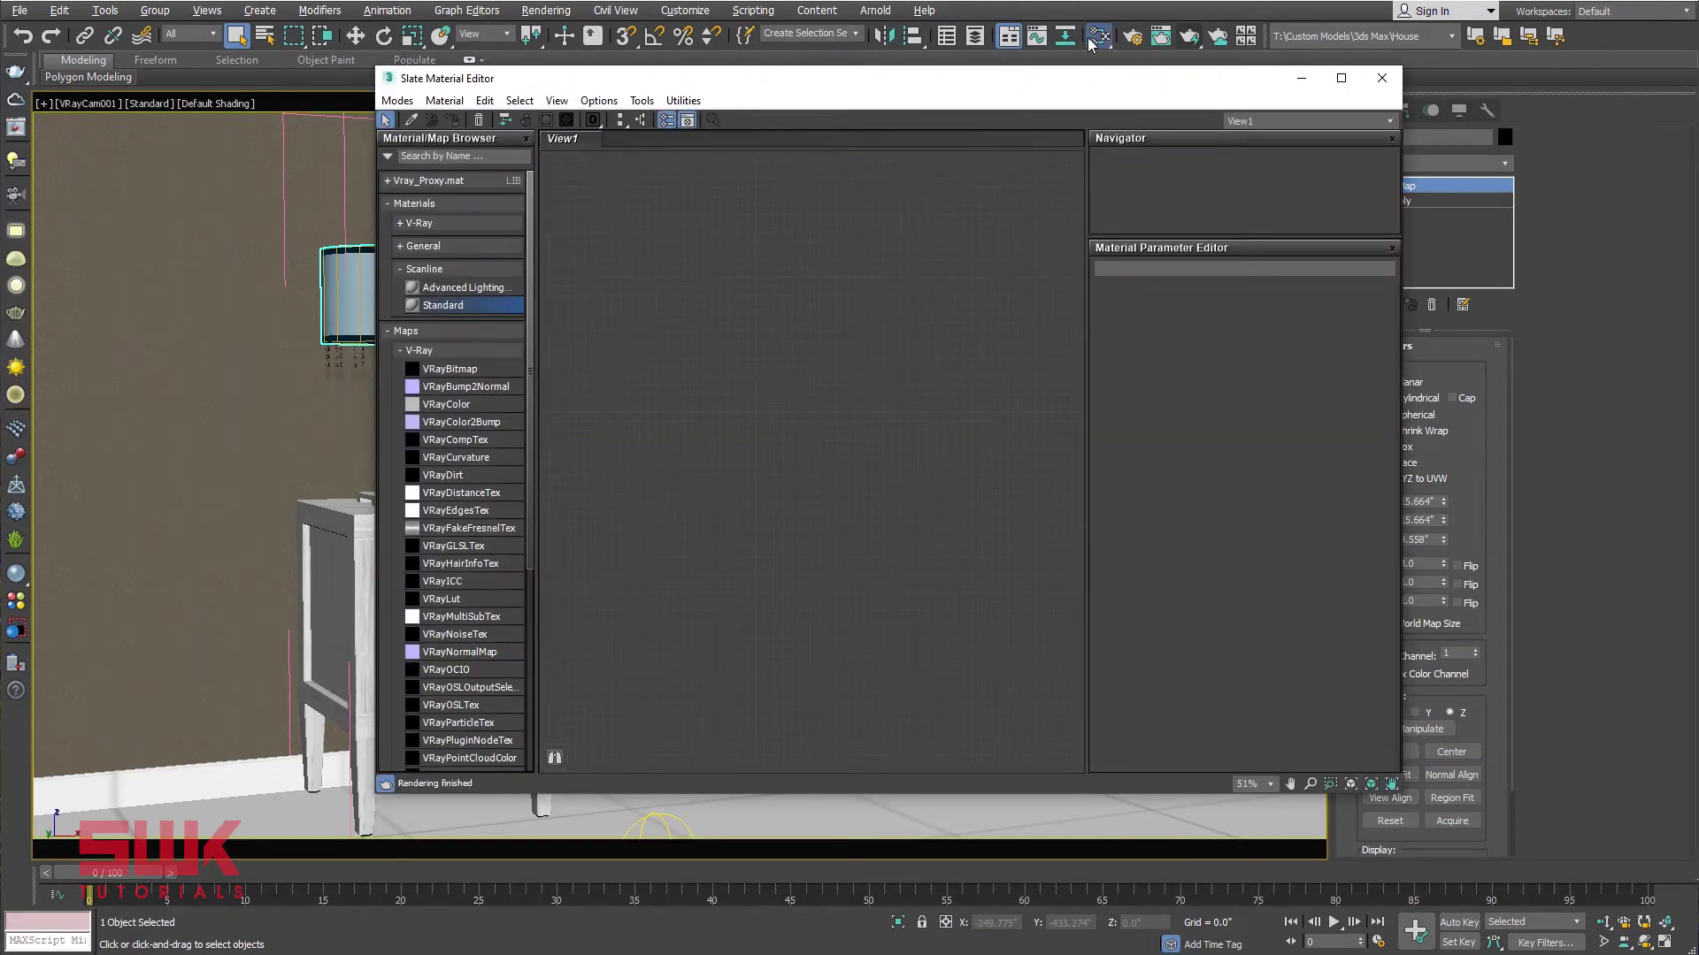
pyautogui.click(1099, 36)
pyautogui.click(445, 298)
pyautogui.click(419, 226)
pyautogui.doubleClick(453, 474)
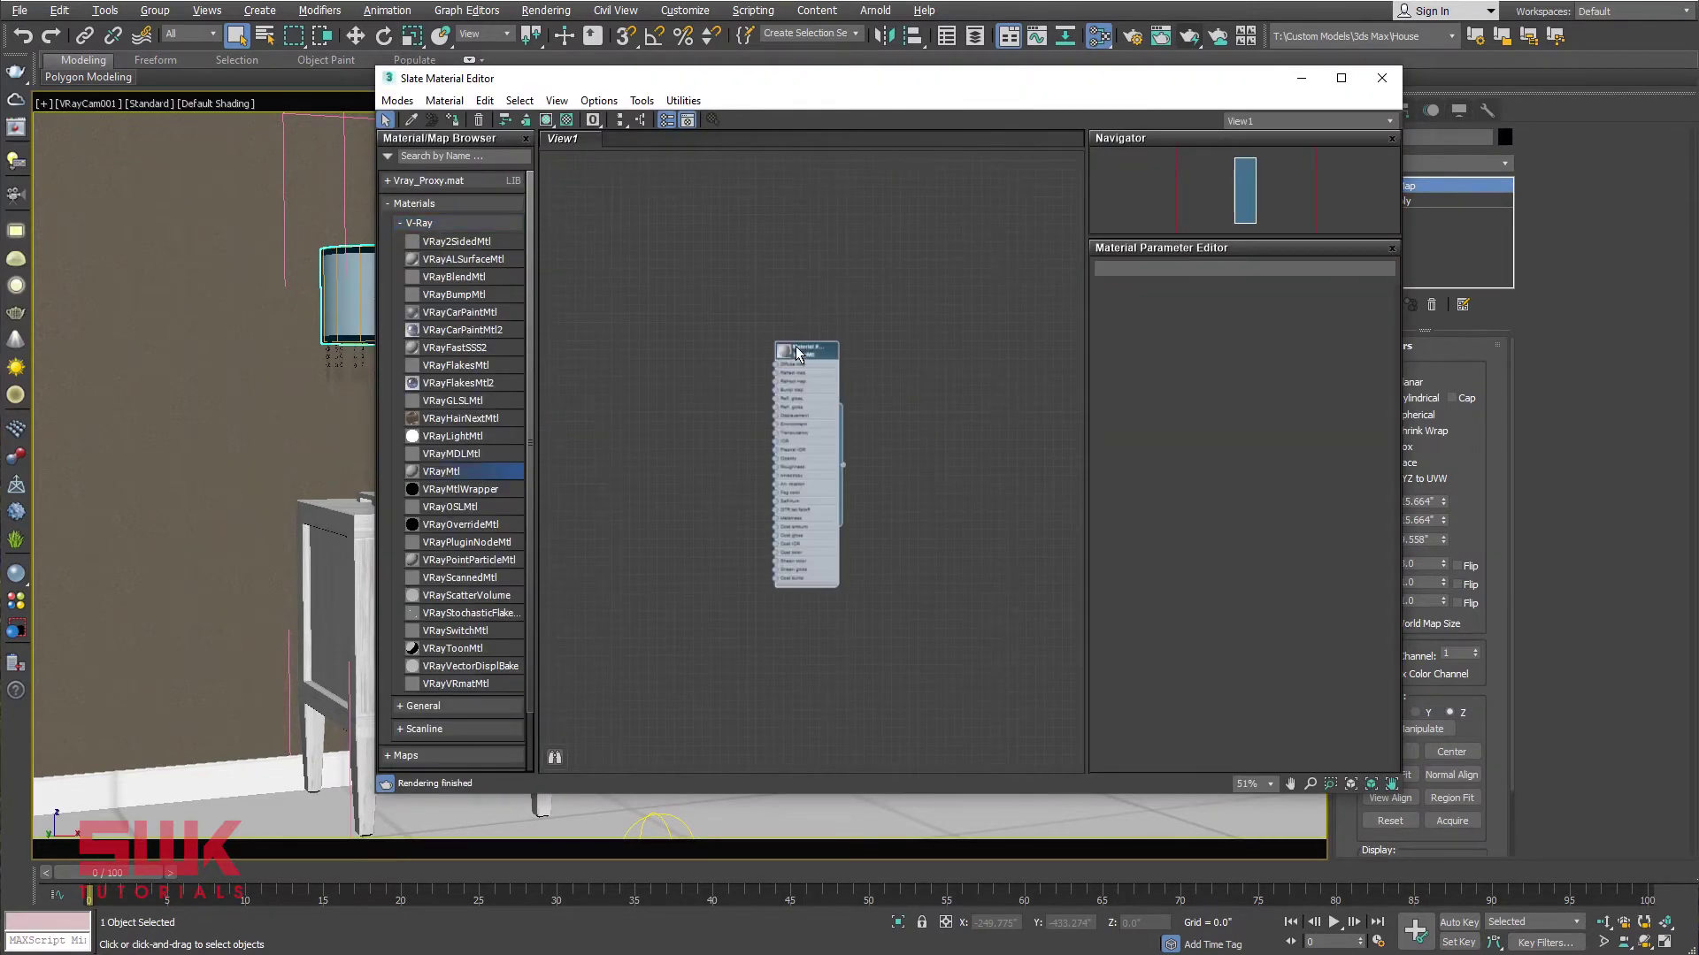
pyautogui.rightClick(805, 353)
pyautogui.click(809, 379)
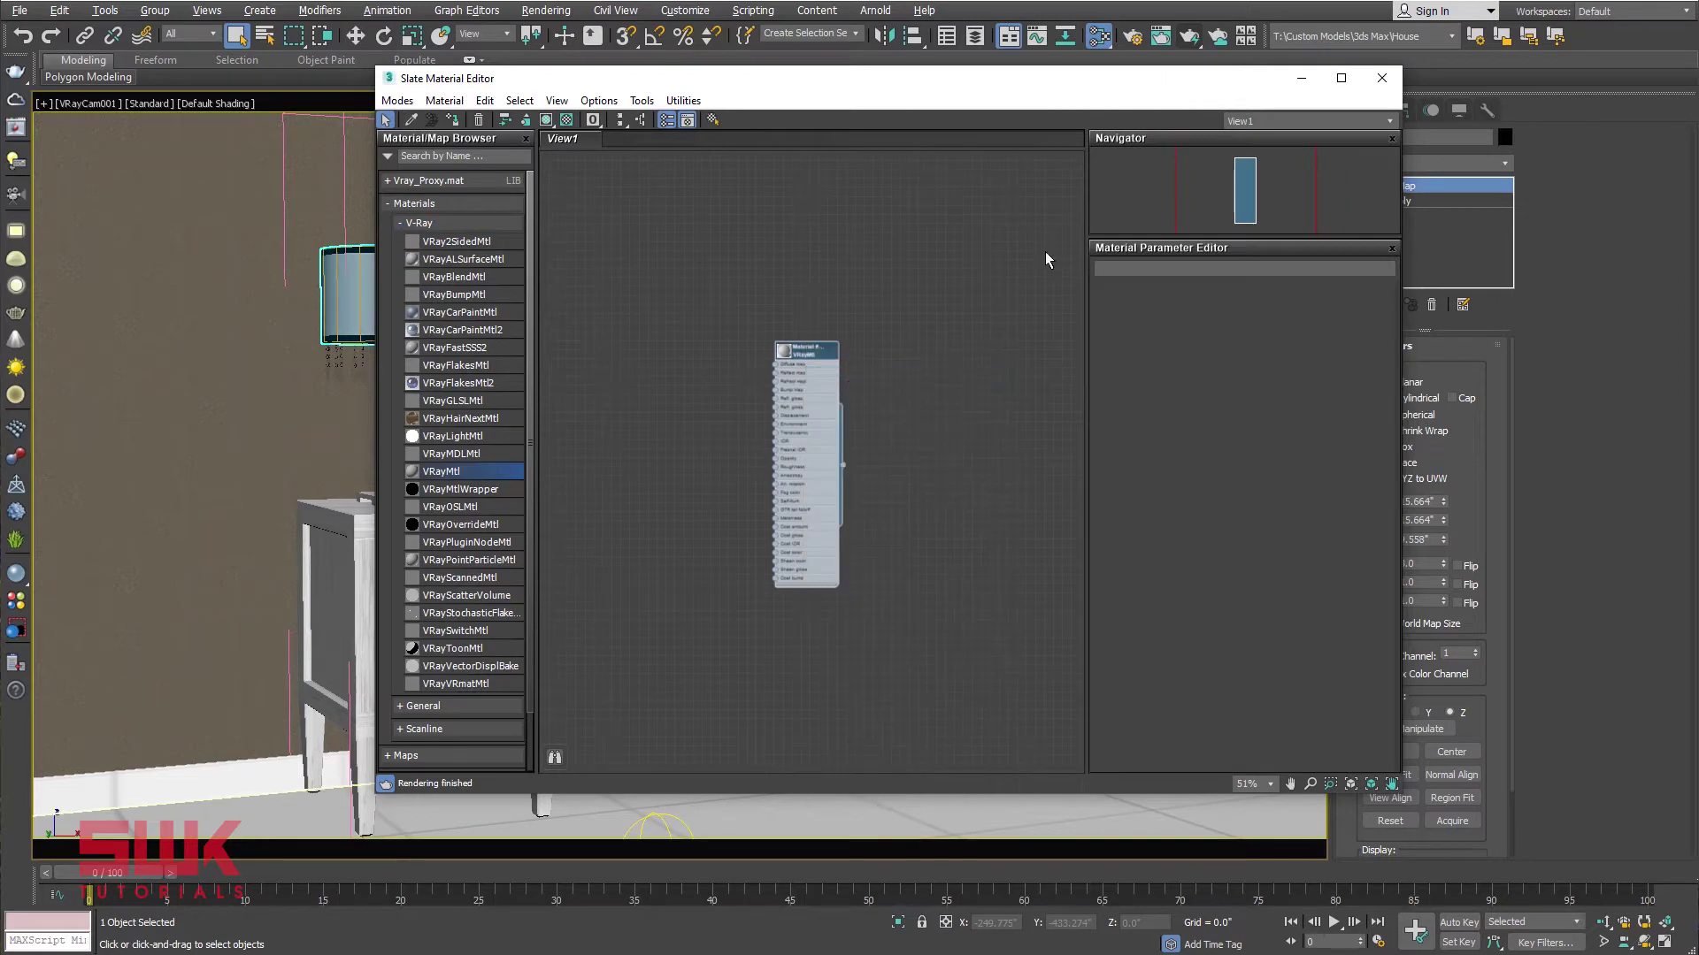
pyautogui.click(1310, 80)
# Turn on the sphere light inside the lamp shade.
pyautogui.hotkey('alt', 'w')
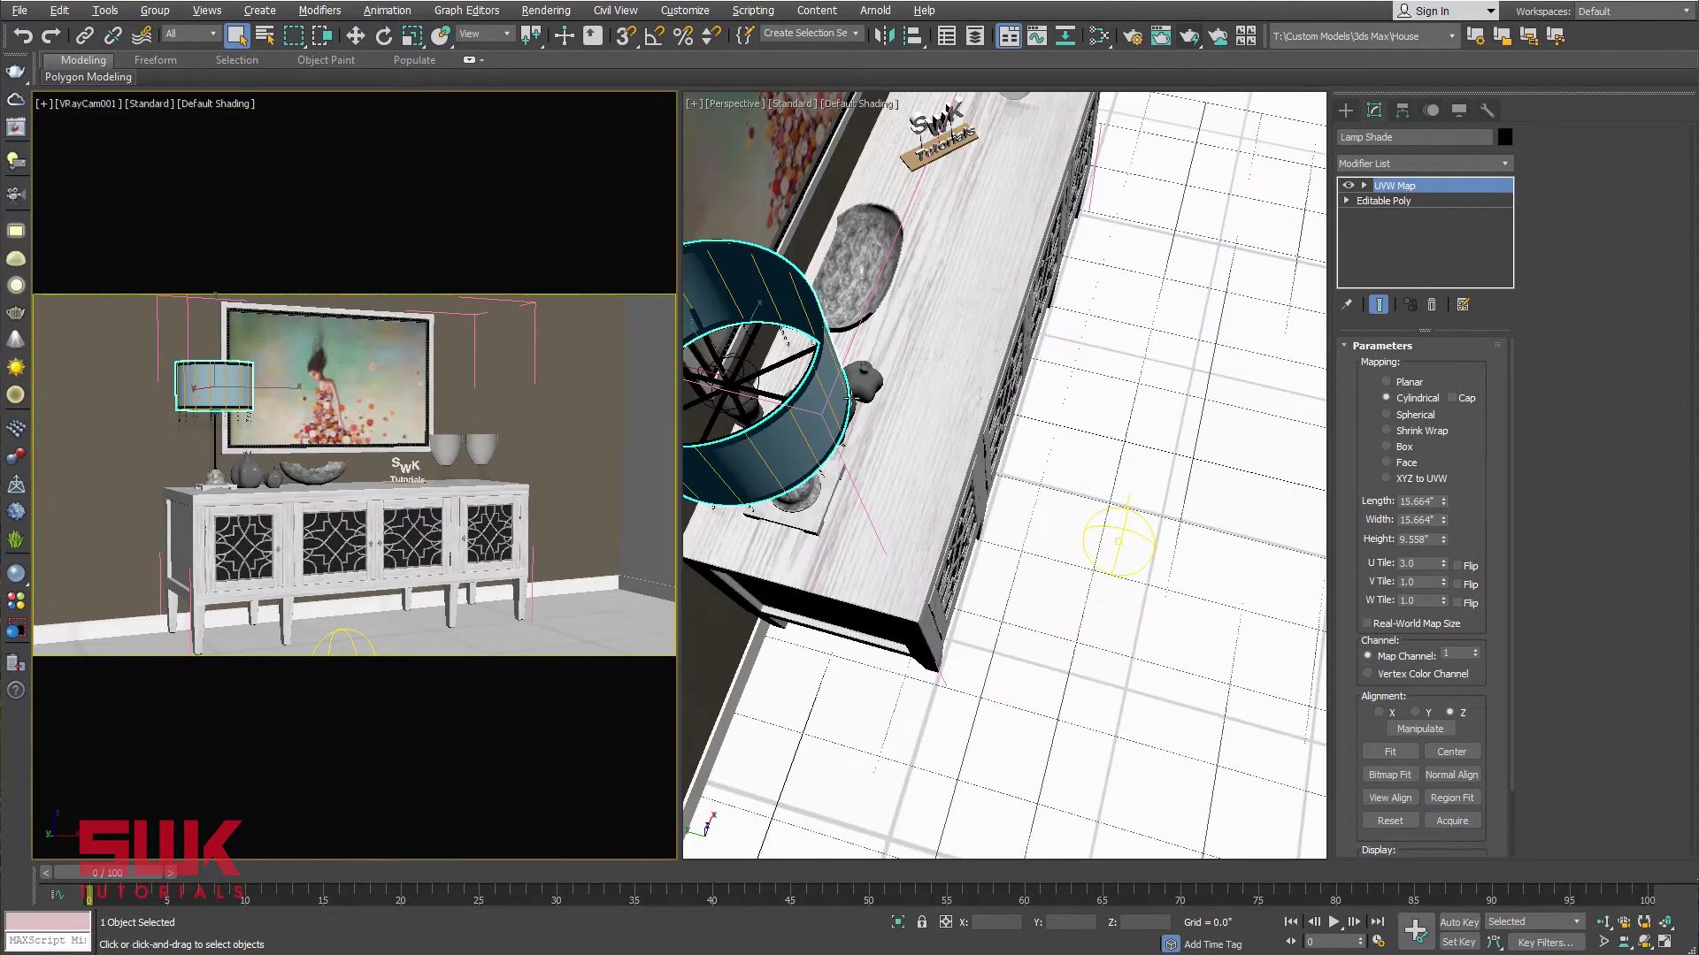
pyautogui.click(727, 382)
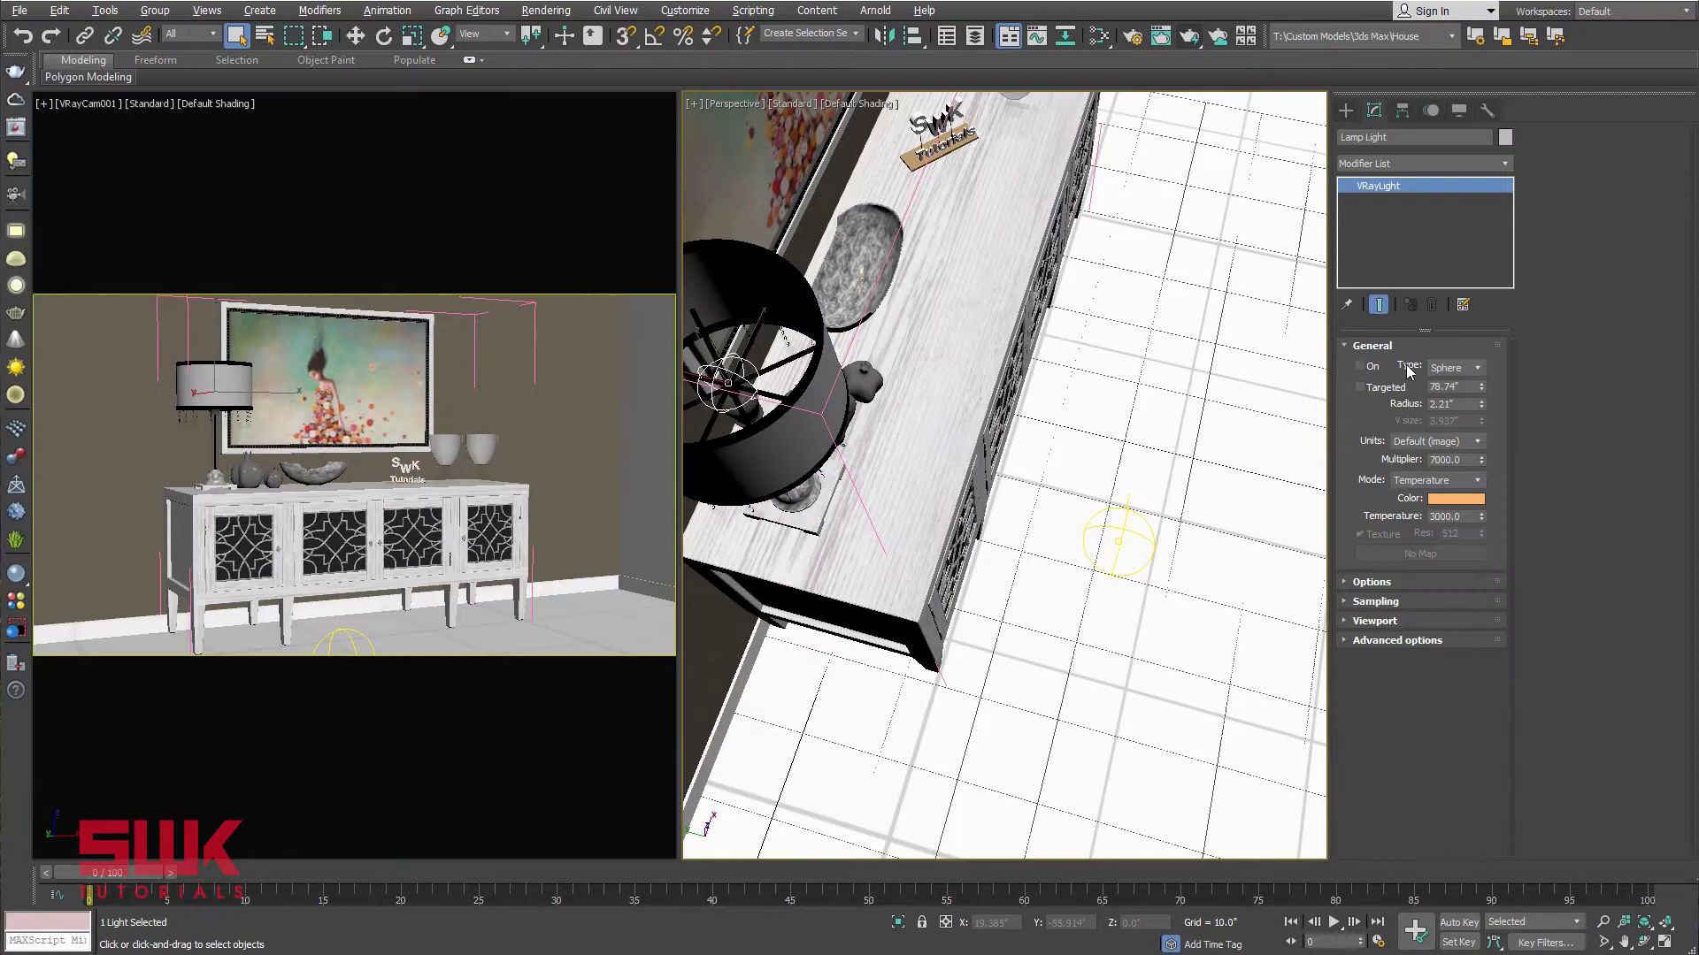
pyautogui.click(1371, 366)
# Render the maximized camera view with the lamp light on and minimize the frame buffer.
pyautogui.hotkey('alt', 'w')
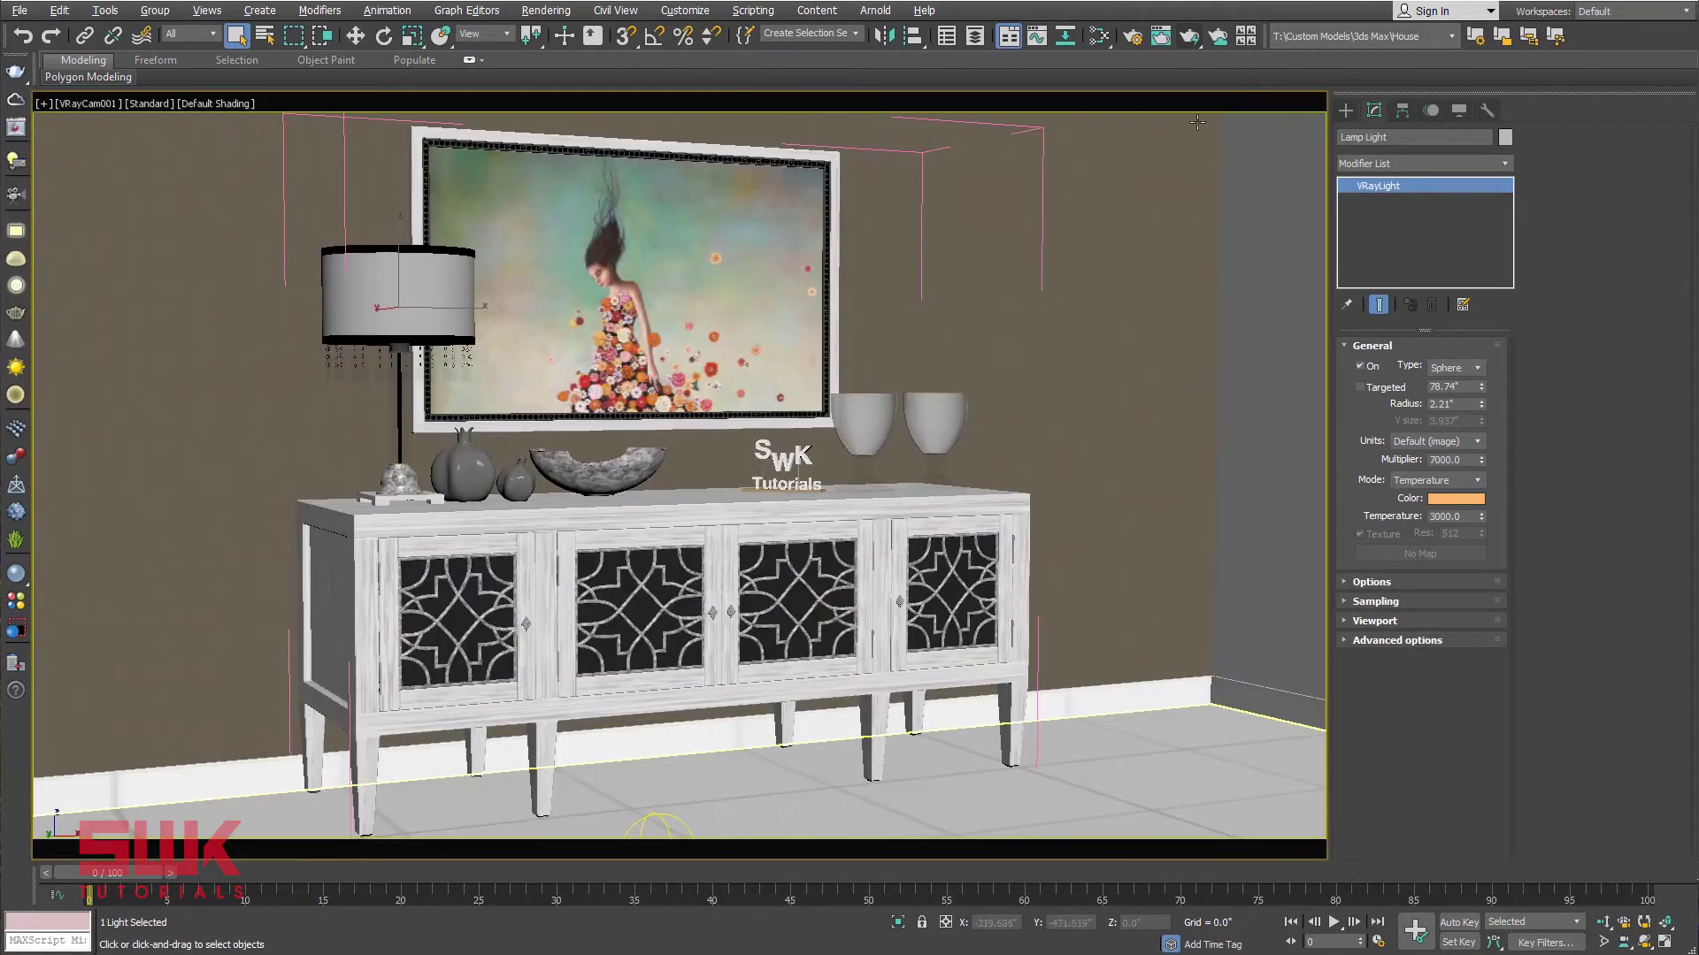
pyautogui.hotkey('shift', 'q')
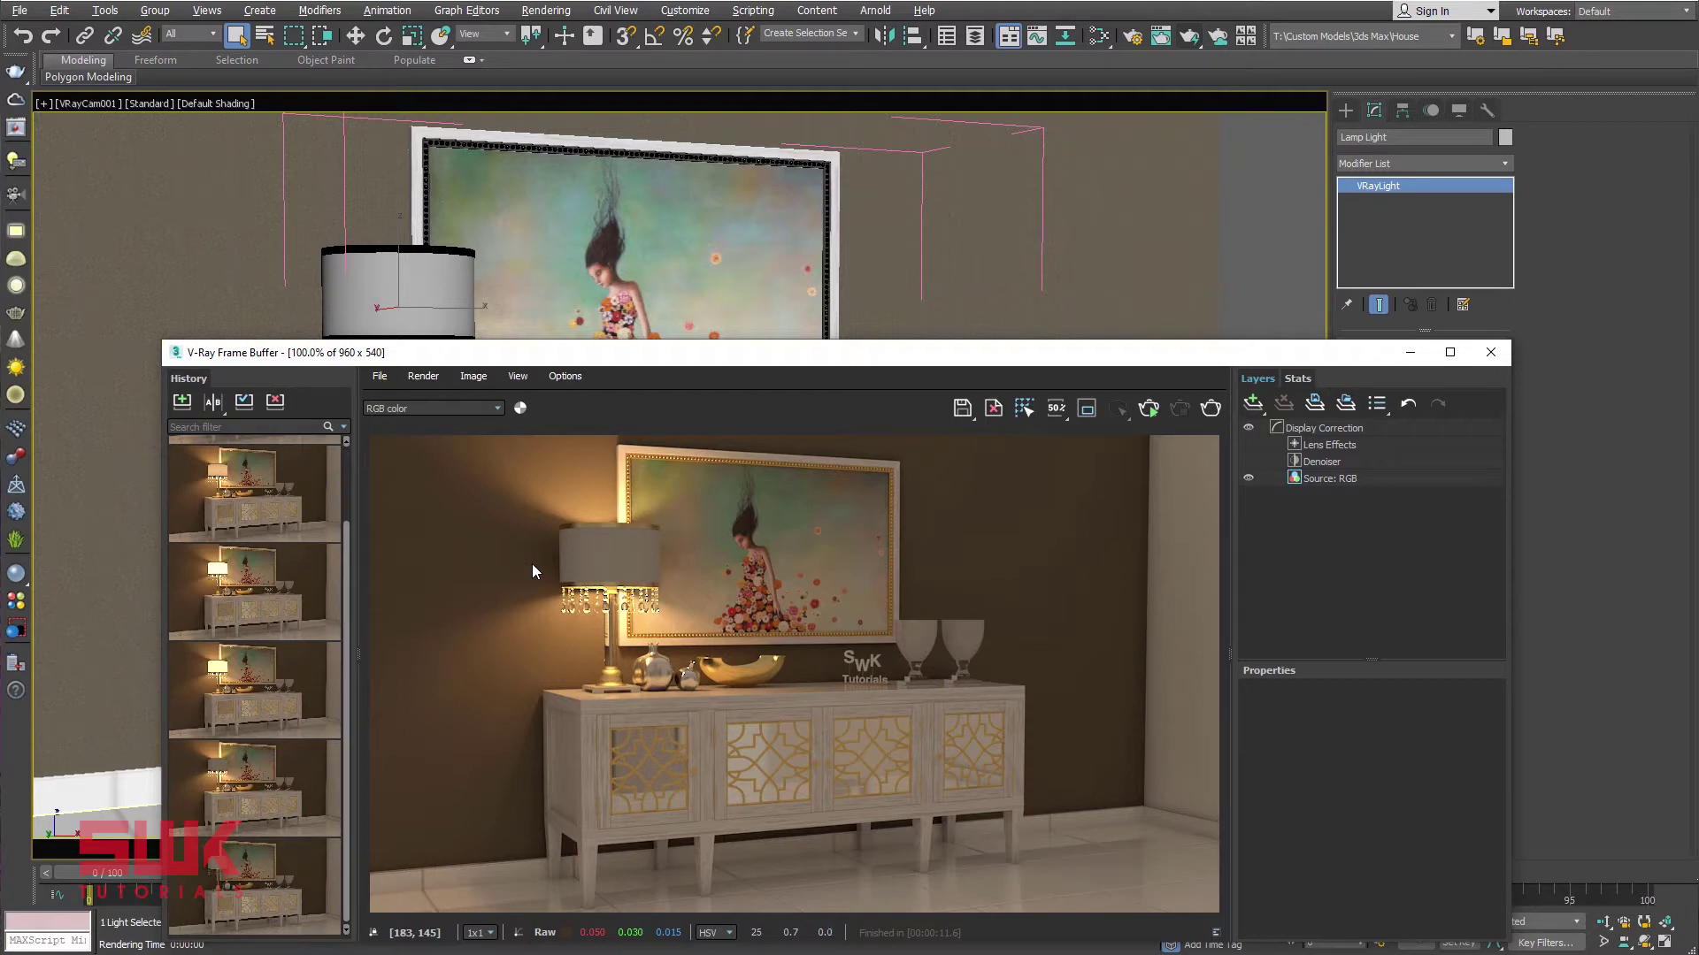
pyautogui.click(1407, 354)
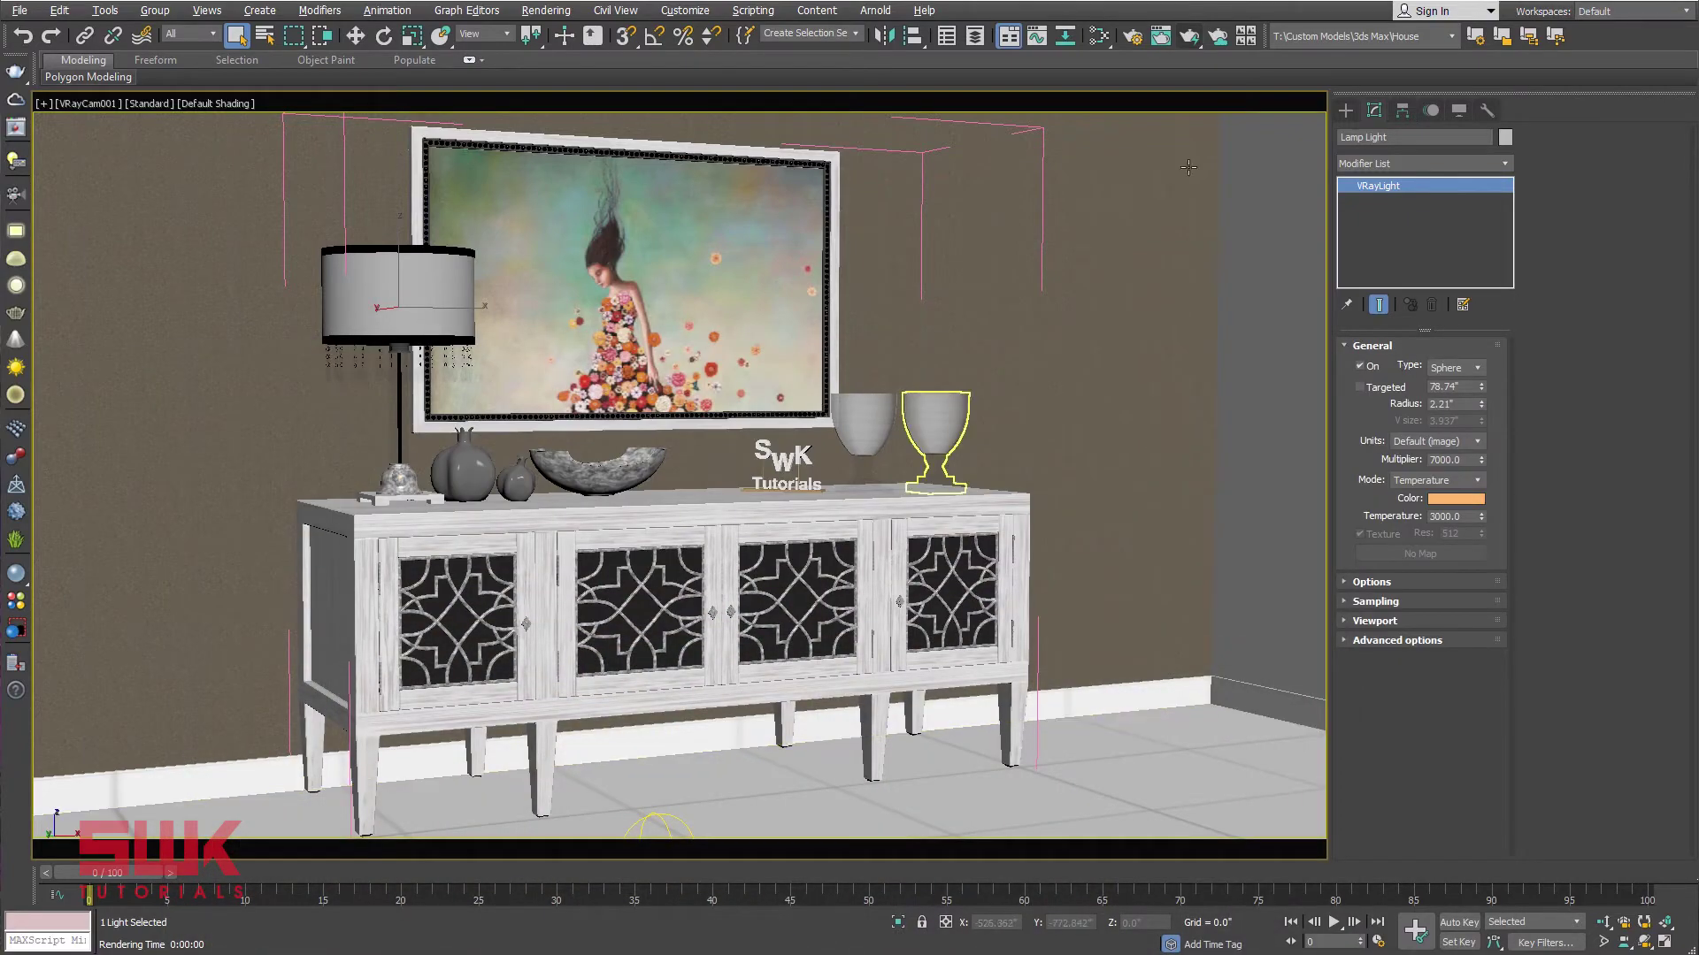
# Create a VRay2SidedMtl, place its node beside the VRayMtl, and assign it to the lamp shade.
pyautogui.click(1132, 35)
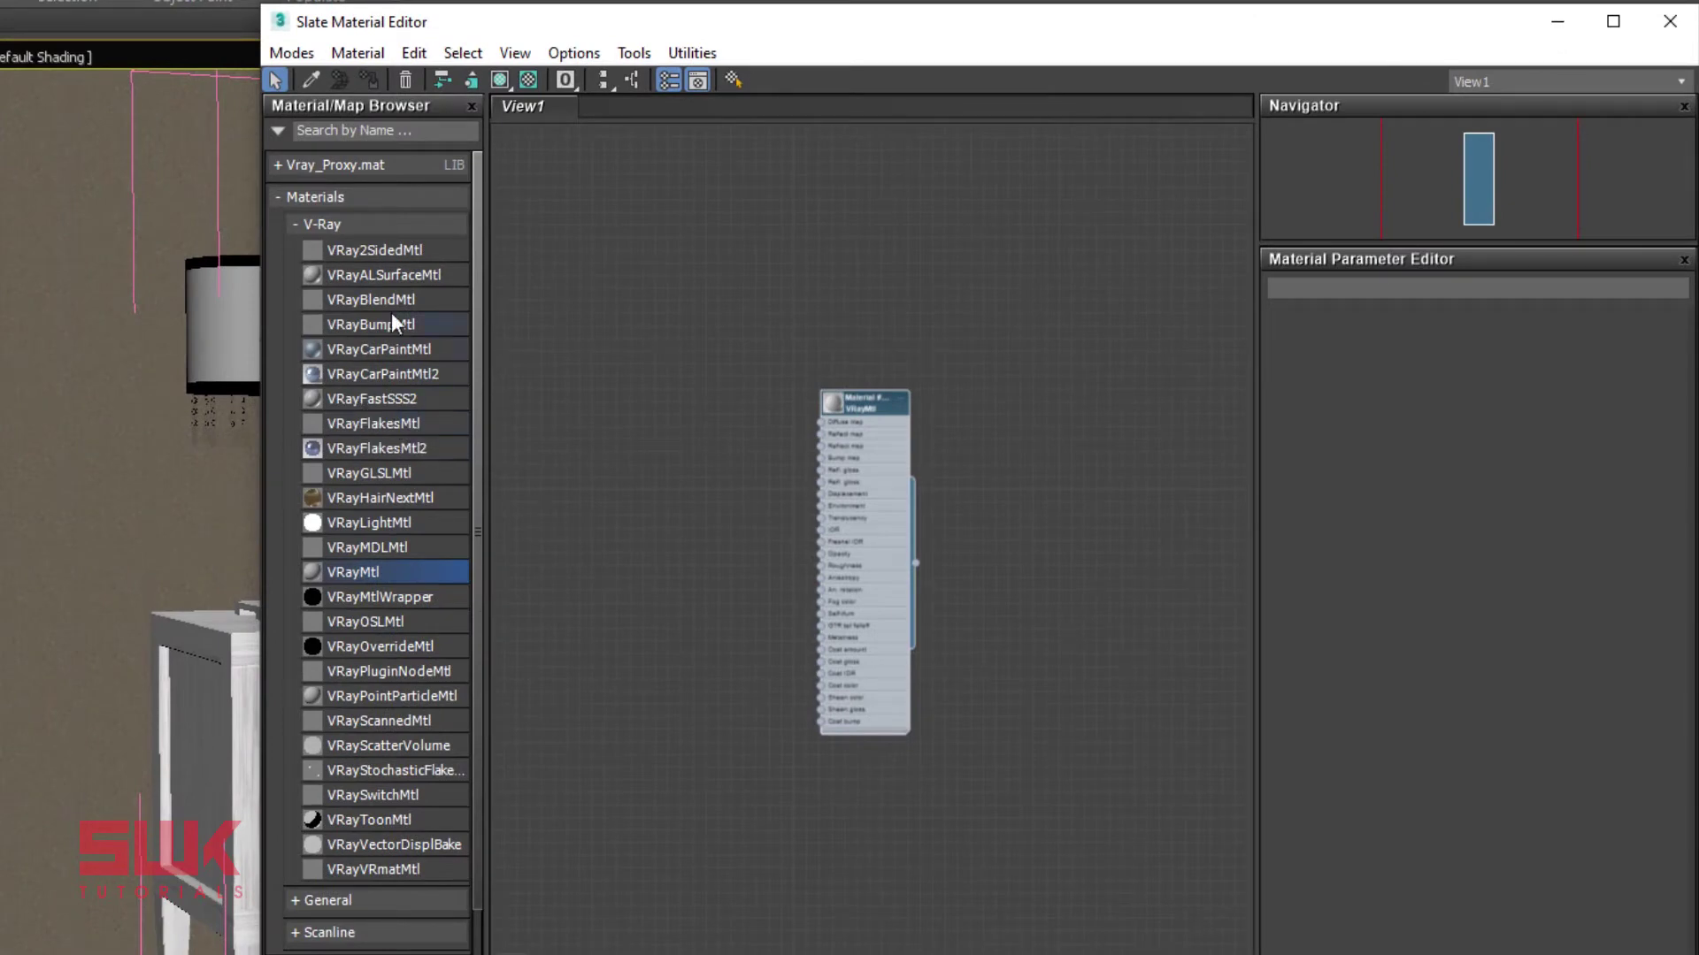
pyautogui.doubleClick(394, 252)
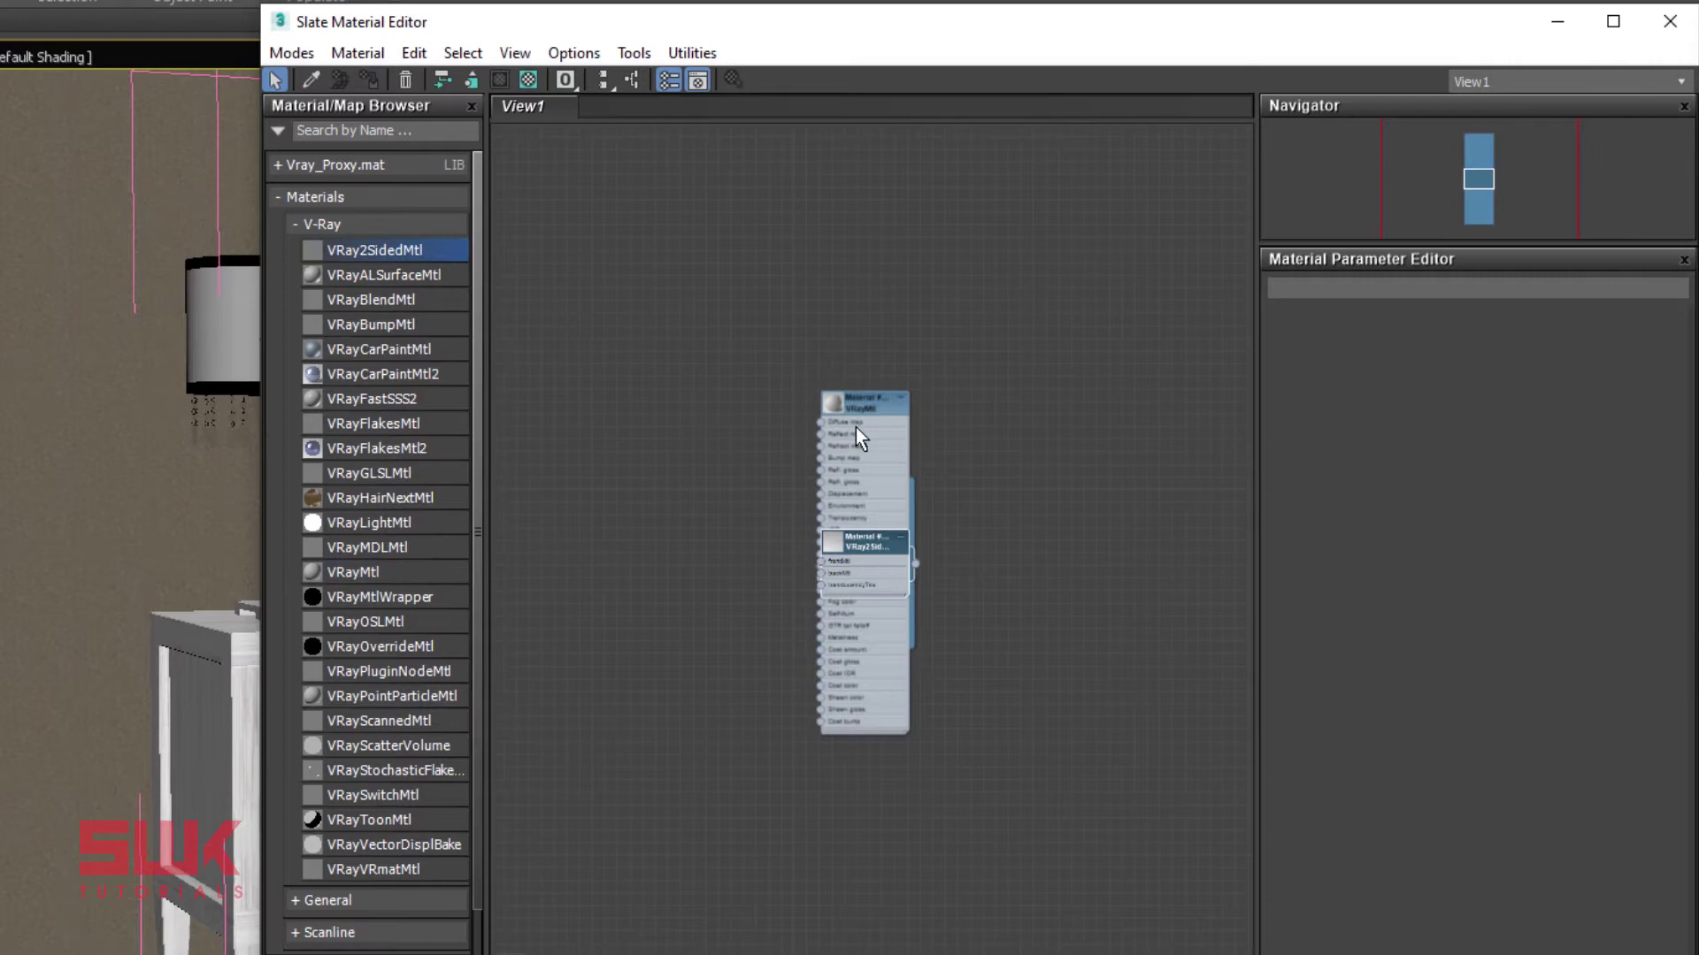
pyautogui.moveTo(863, 548); pyautogui.dragTo(1060, 390)
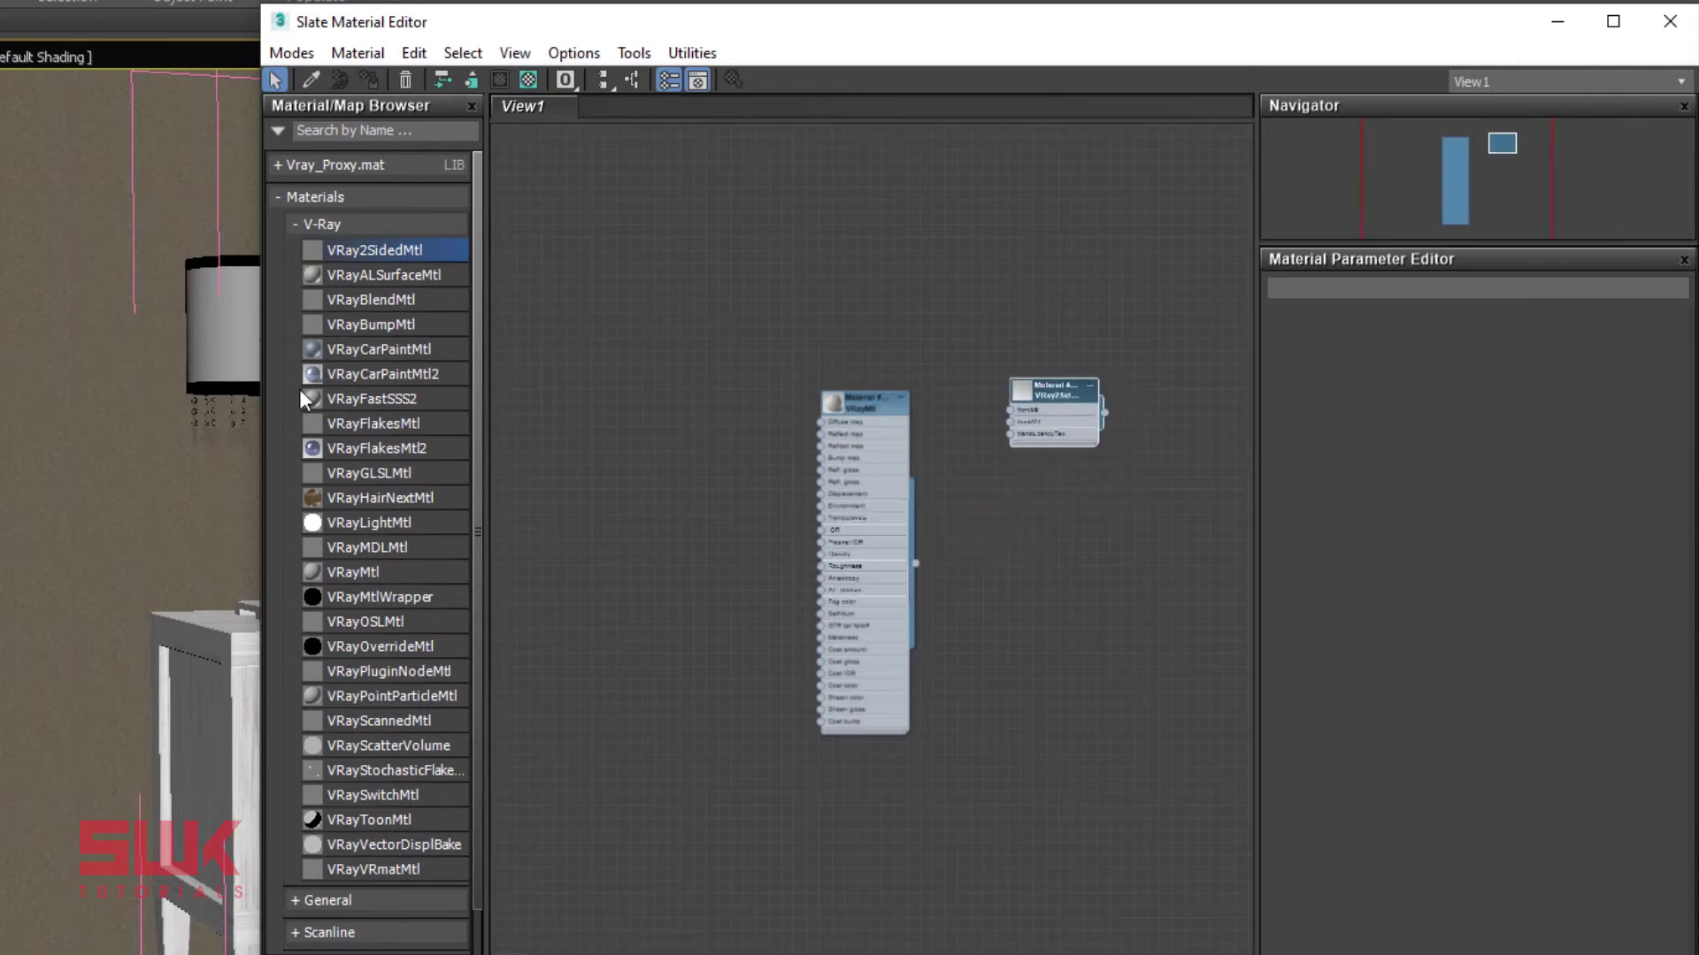
pyautogui.click(213, 322)
pyautogui.rightClick(1049, 386)
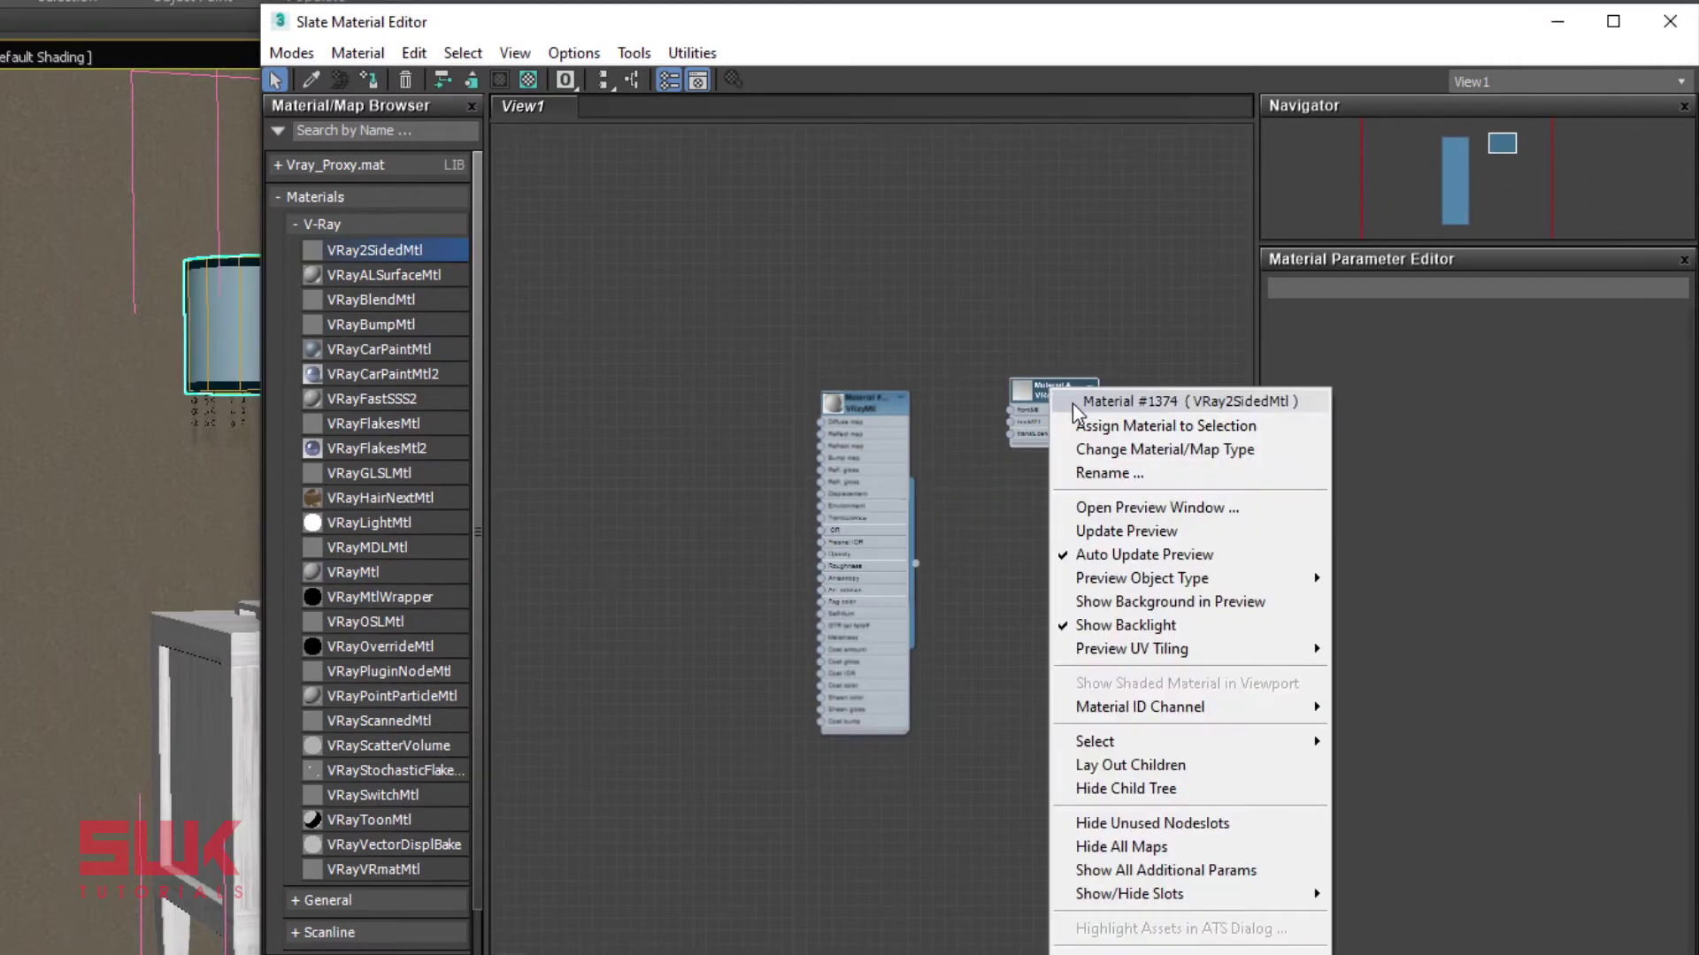
pyautogui.click(1075, 427)
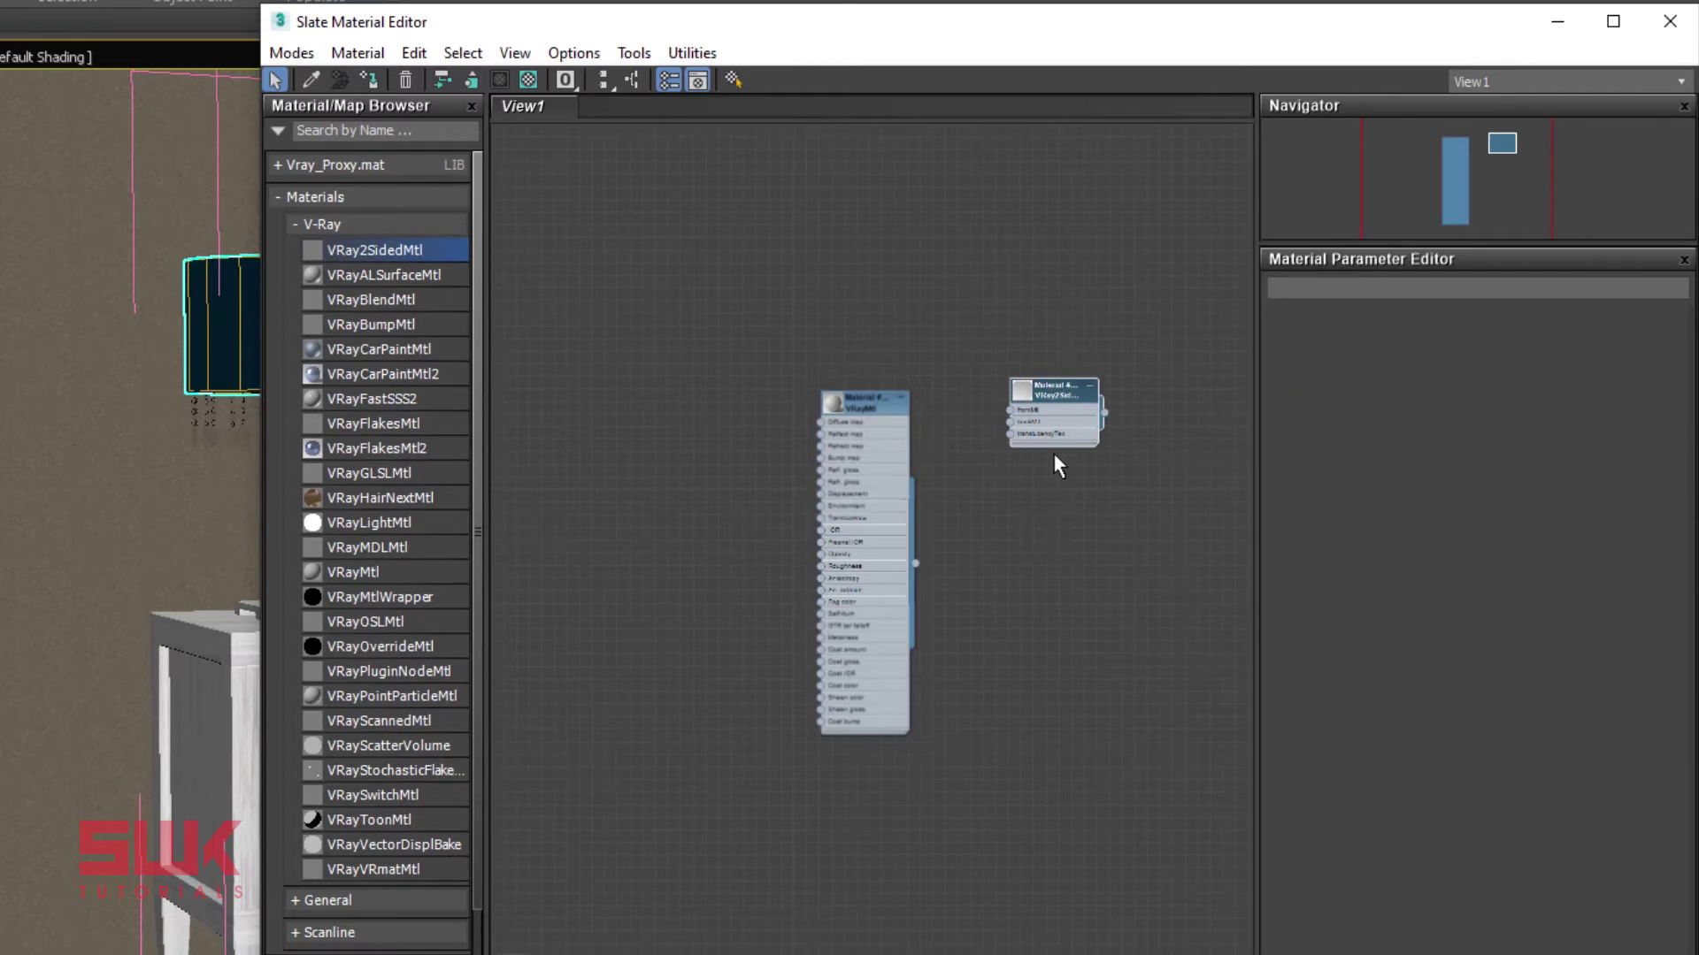
# Connect the VRayMtl to the VRay2SidedMtl's front material and minimize the material editor.
pyautogui.doubleClick(1047, 390)
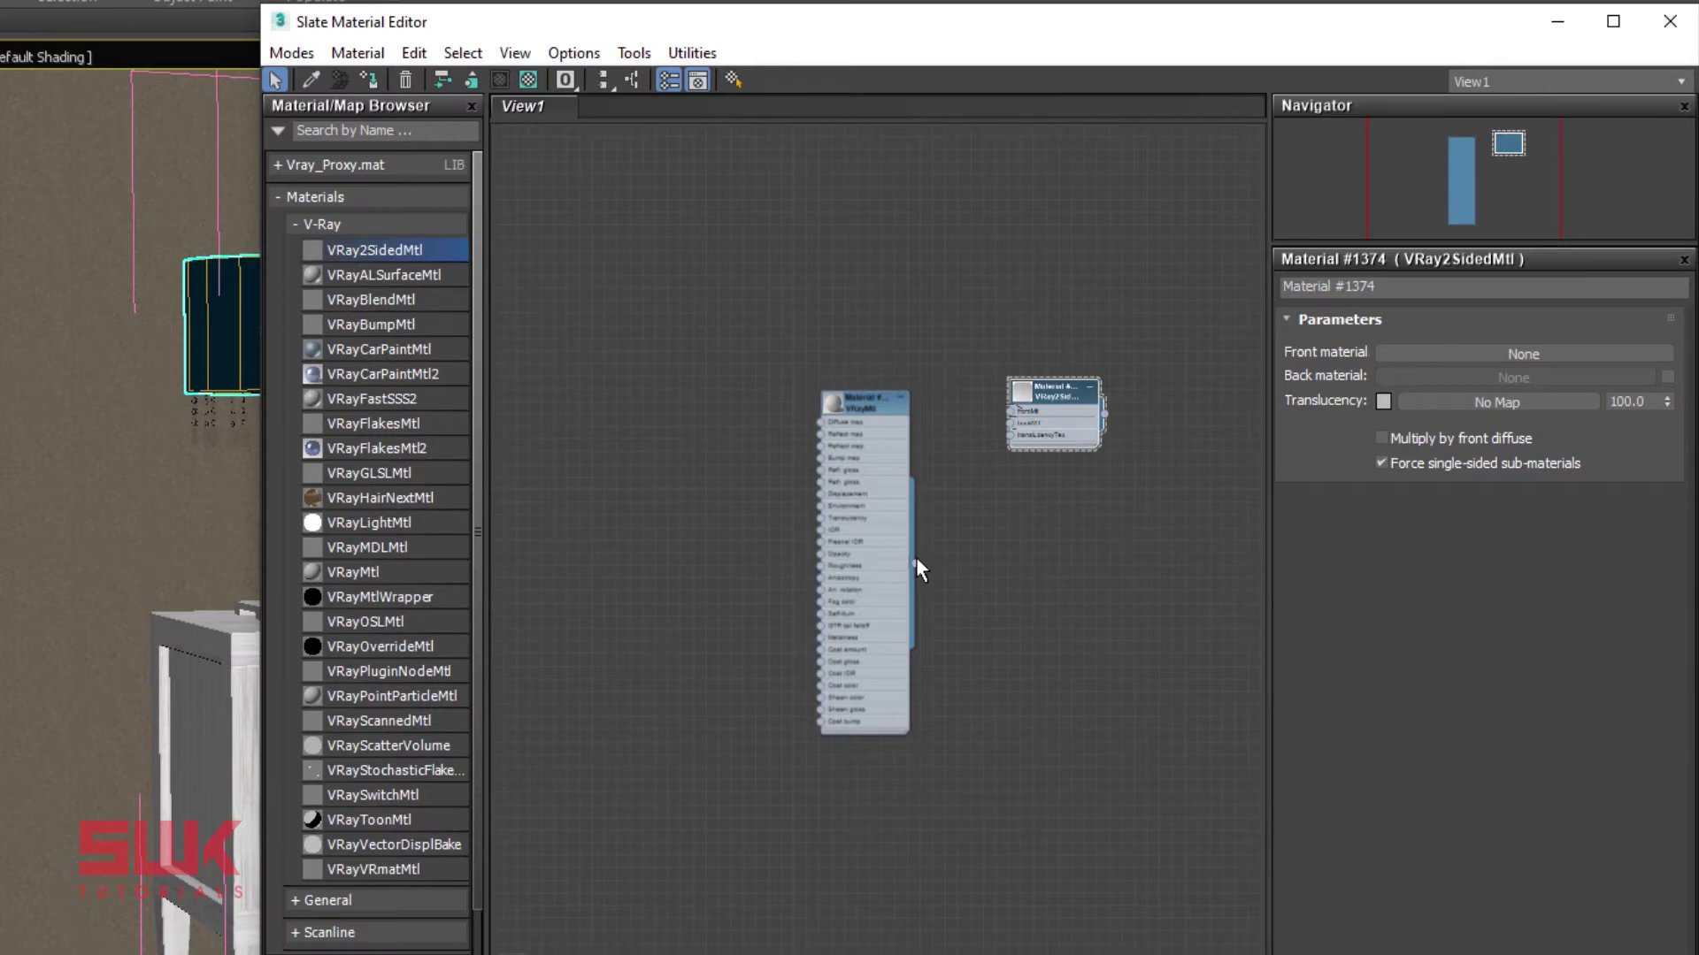
pyautogui.moveTo(915, 563); pyautogui.dragTo(1012, 411)
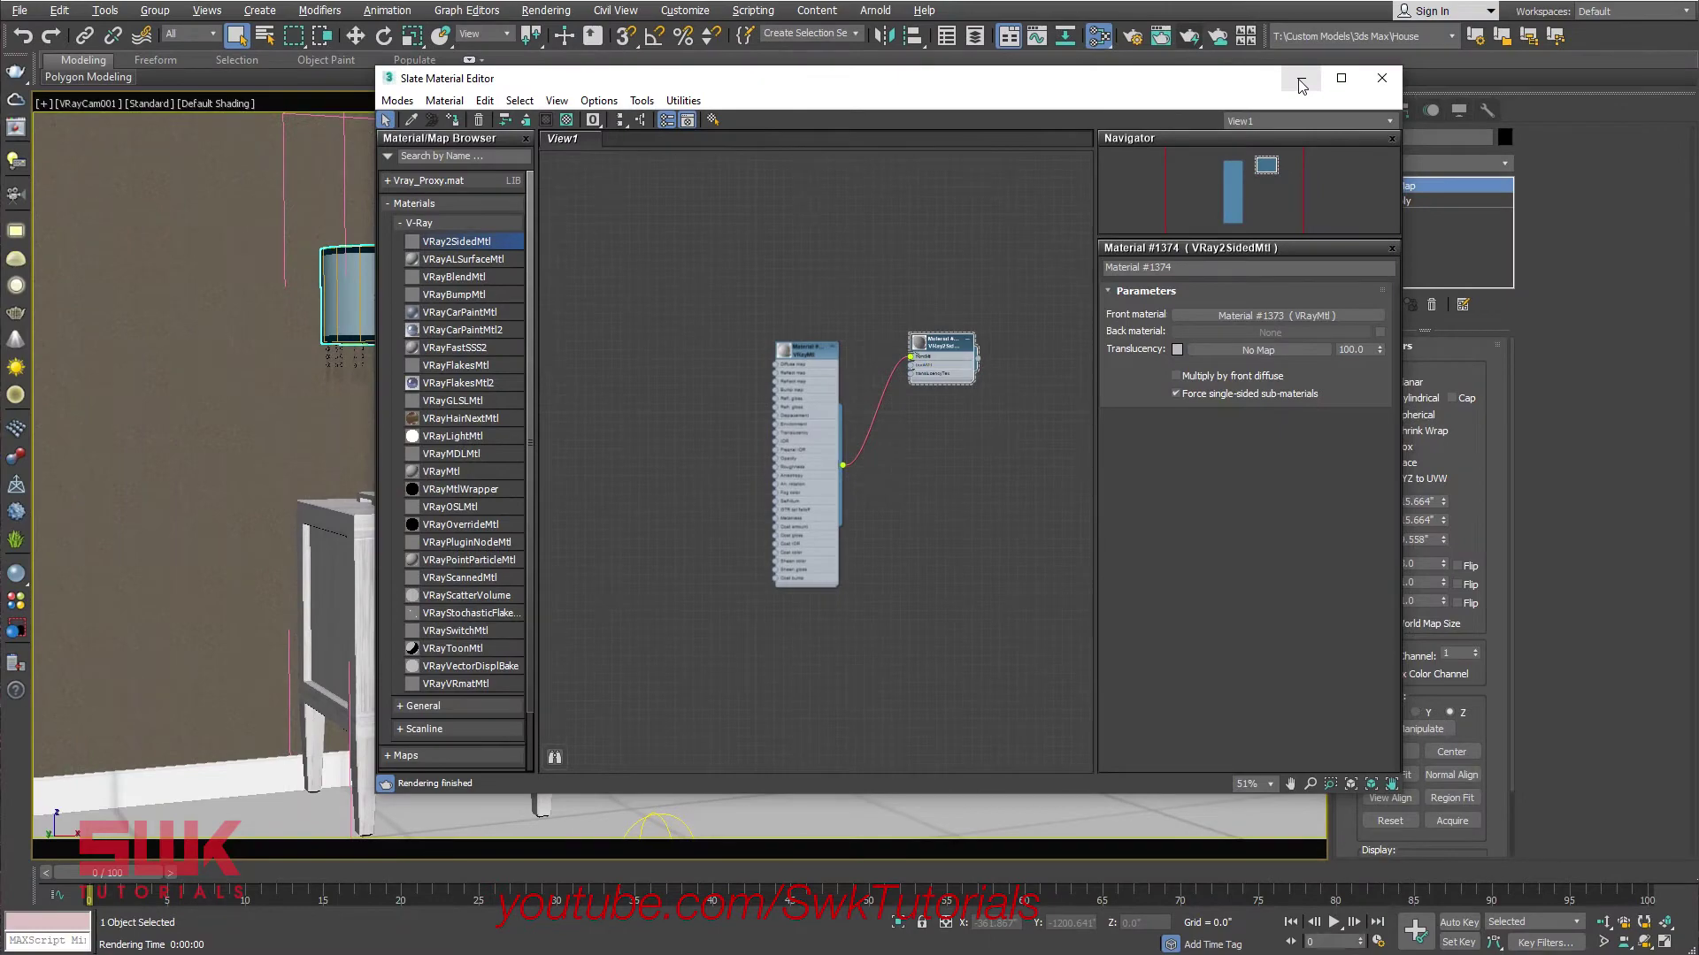
pyautogui.click(1301, 82)
# Render the scene and compare the "Lamp Light On" and "Vray2SidedMtl" renders side by side in the frame buffer history.
pyautogui.click(1190, 37)
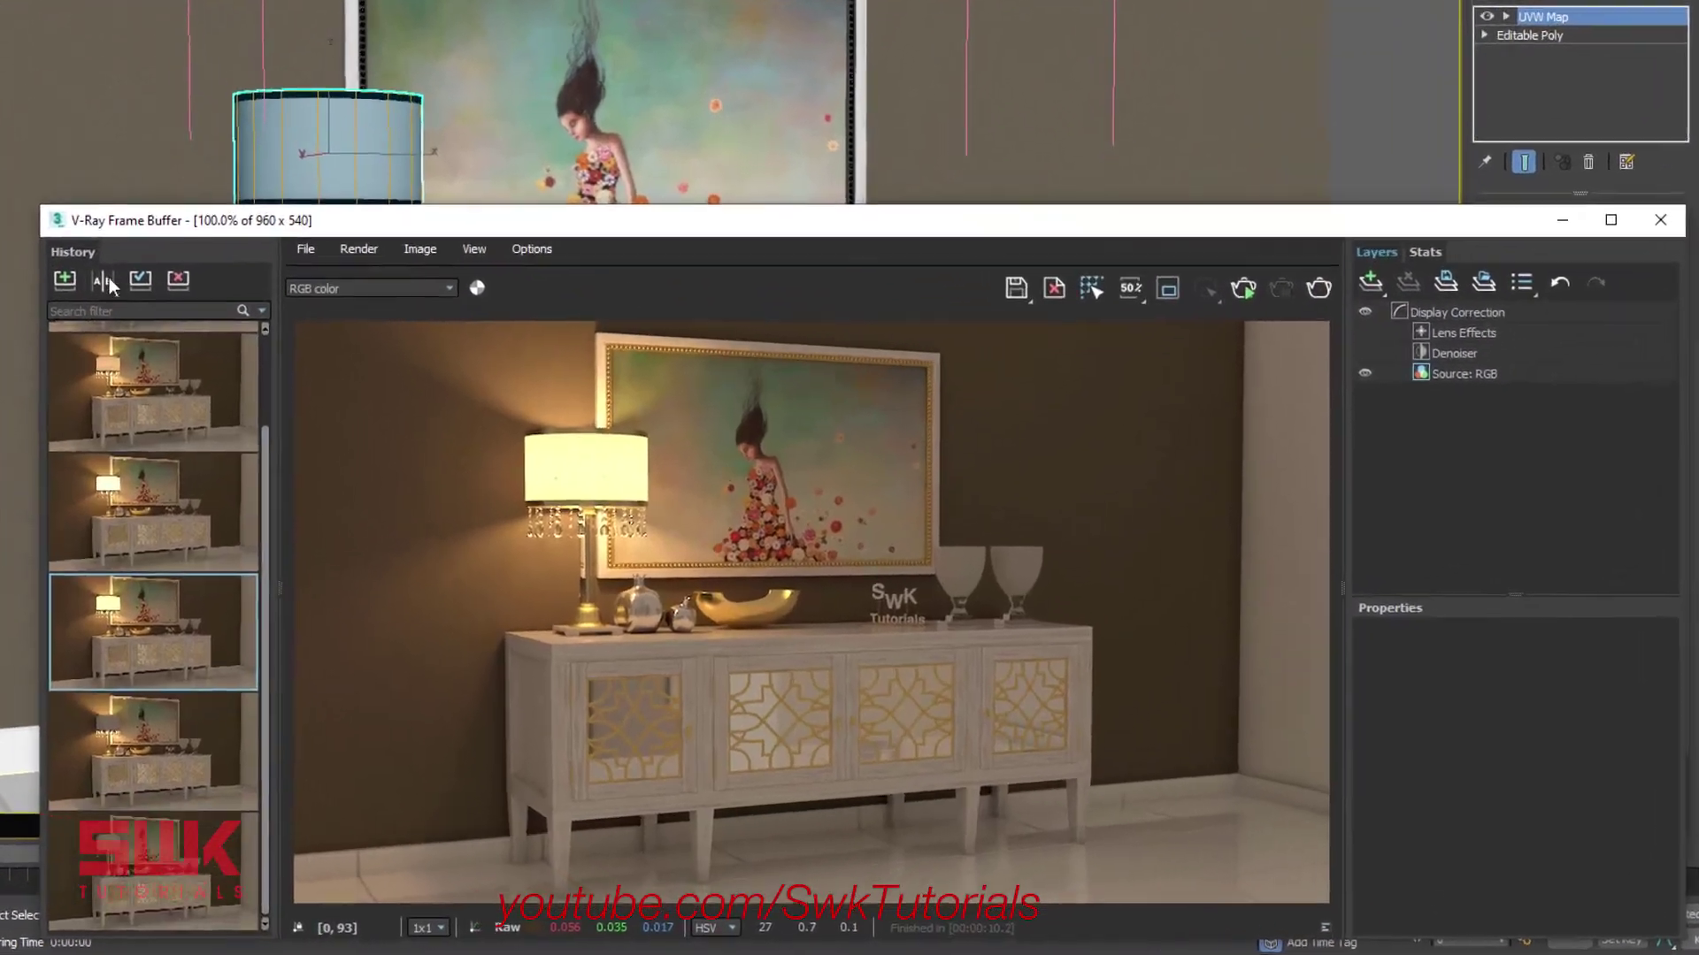
pyautogui.click(103, 281)
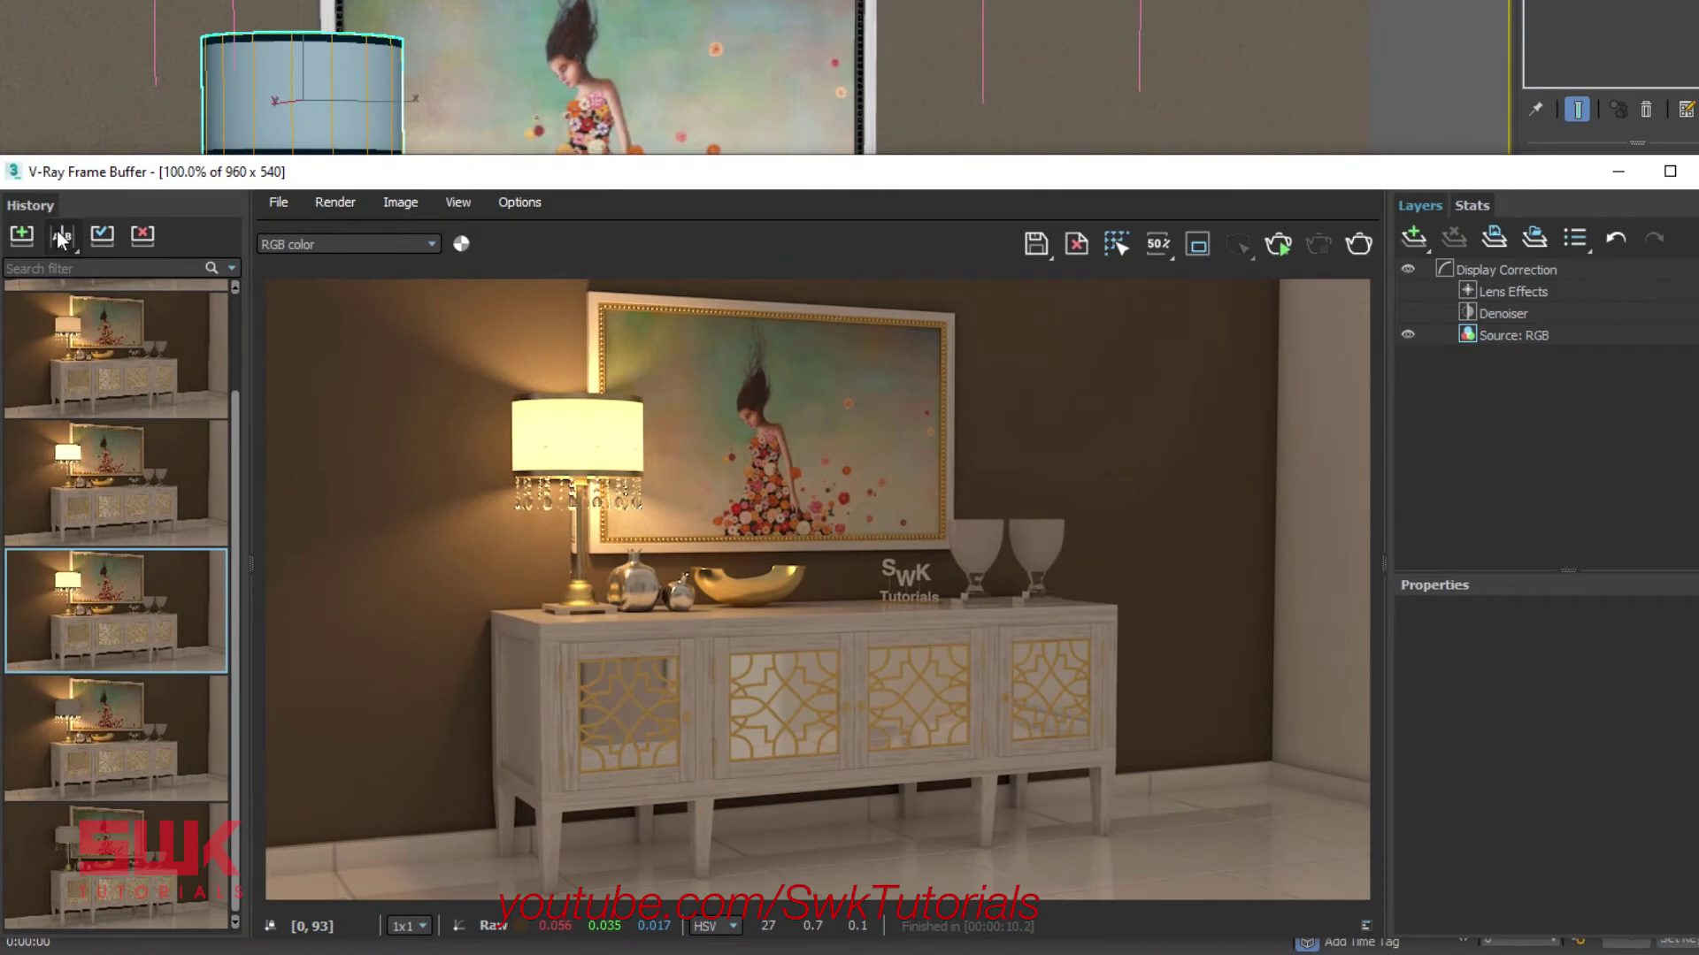
pyautogui.click(78, 747)
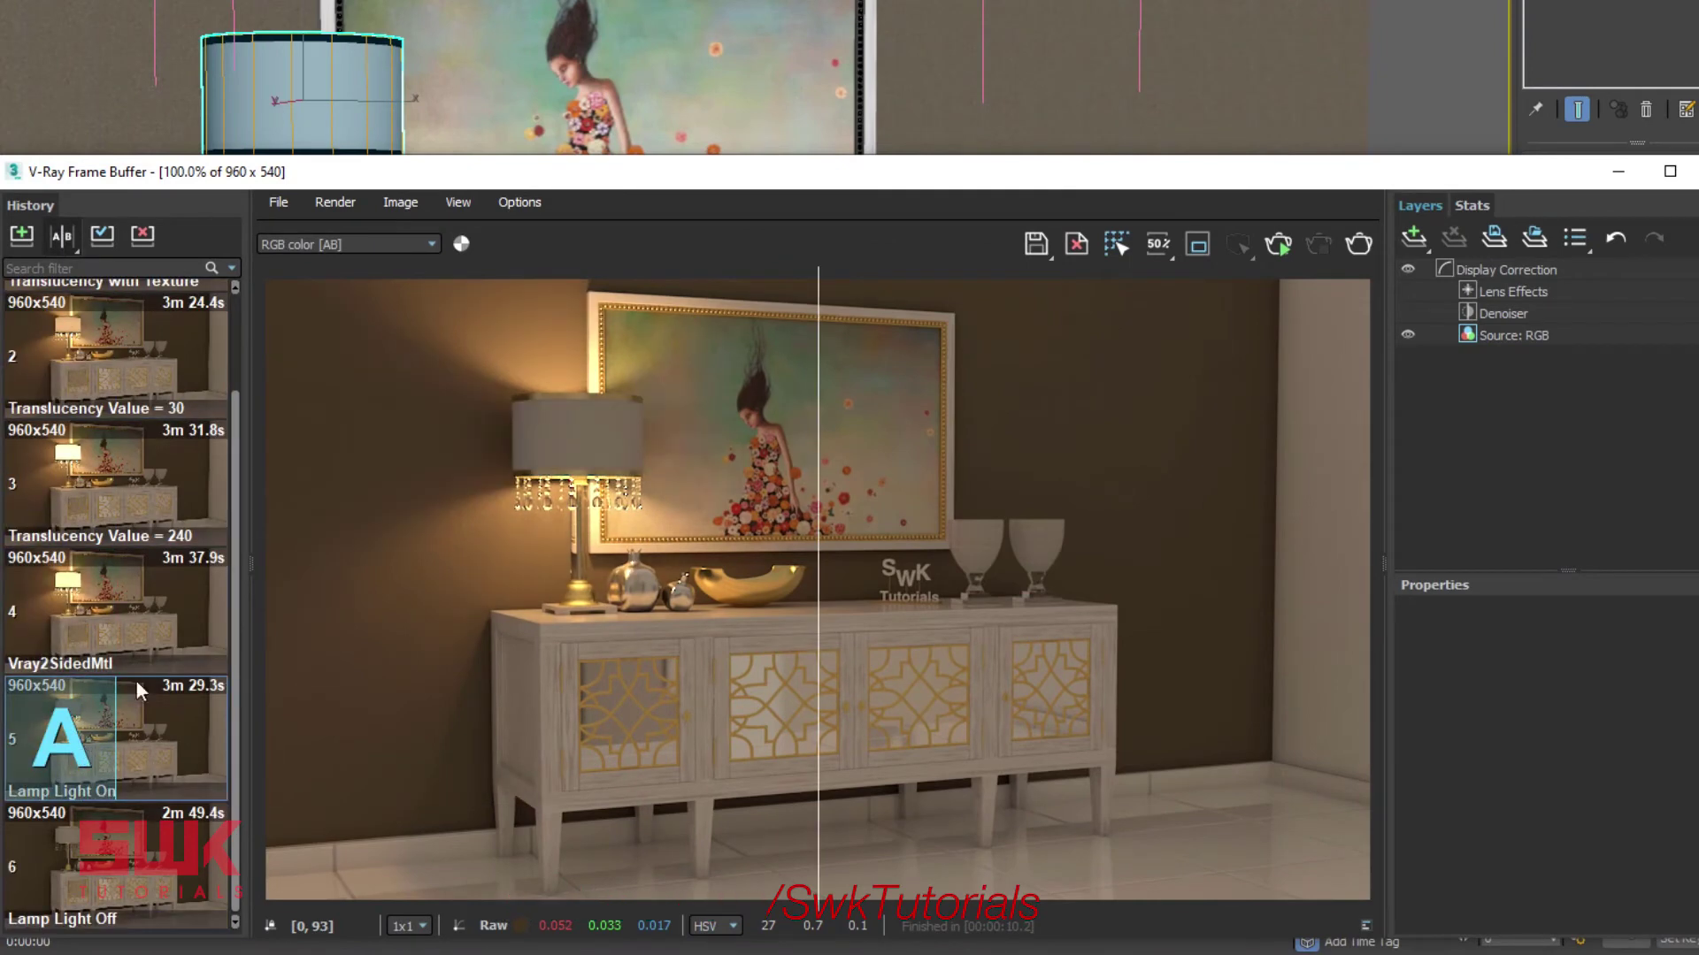
pyautogui.click(162, 614)
pyautogui.moveTo(819, 624); pyautogui.dragTo(416, 445)
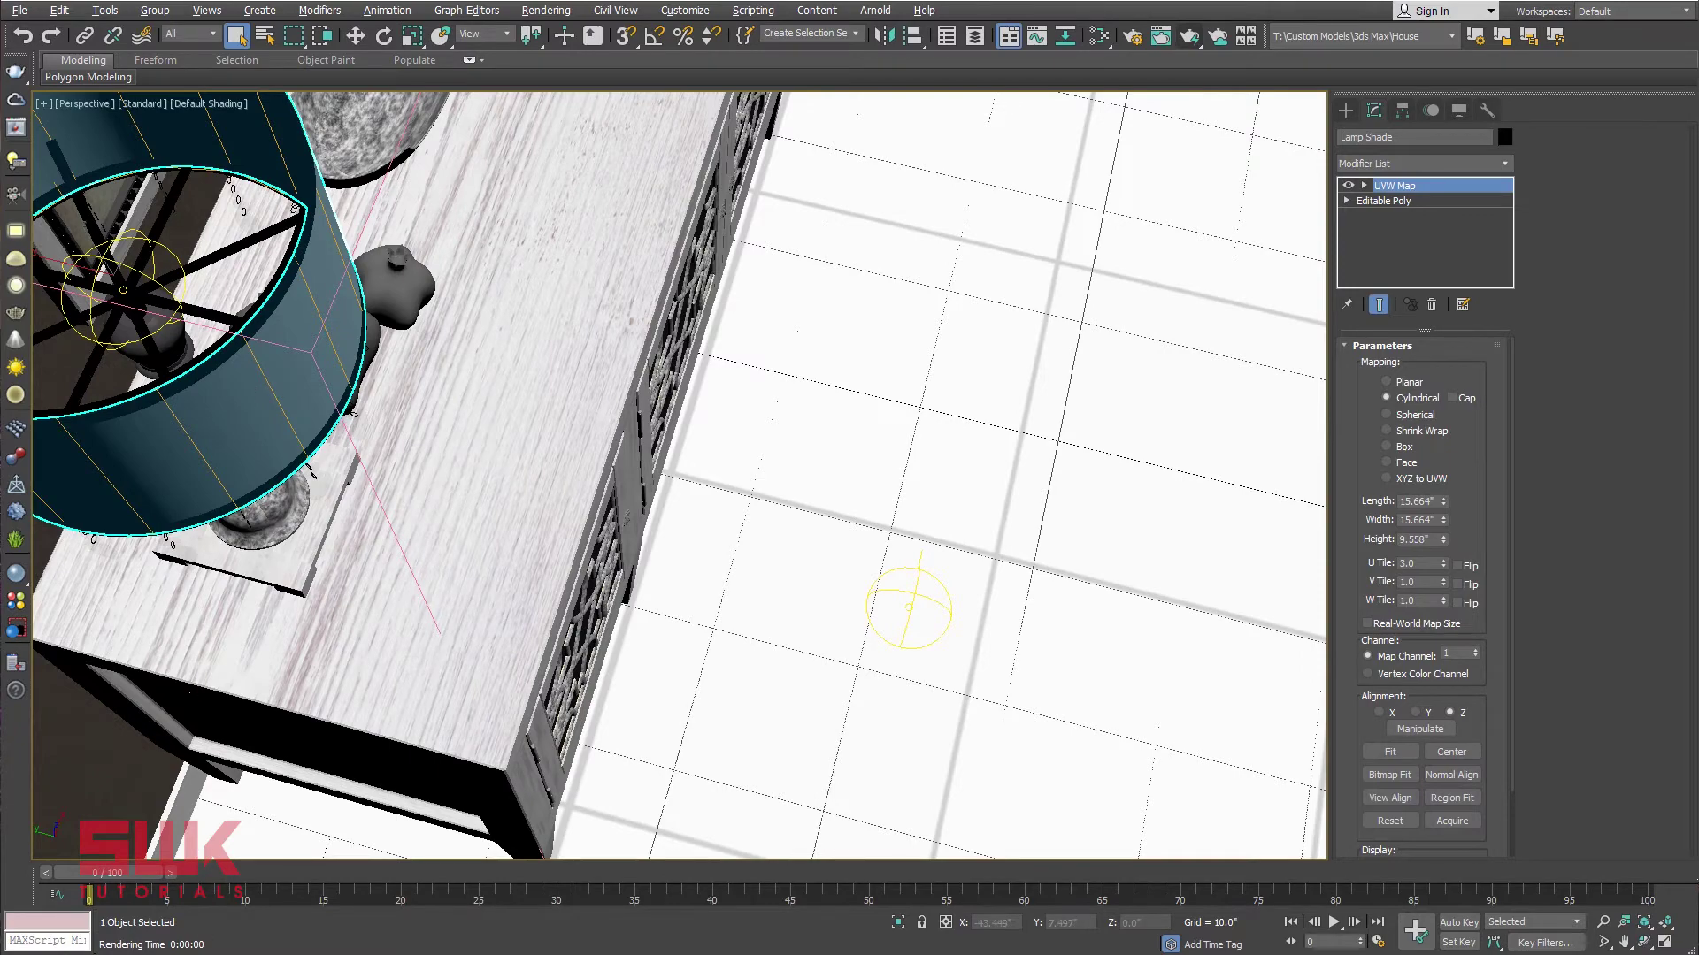
# Try enabling the back material slot of the VRay2SidedMtl, leaving it switched off.
pyautogui.press('m')
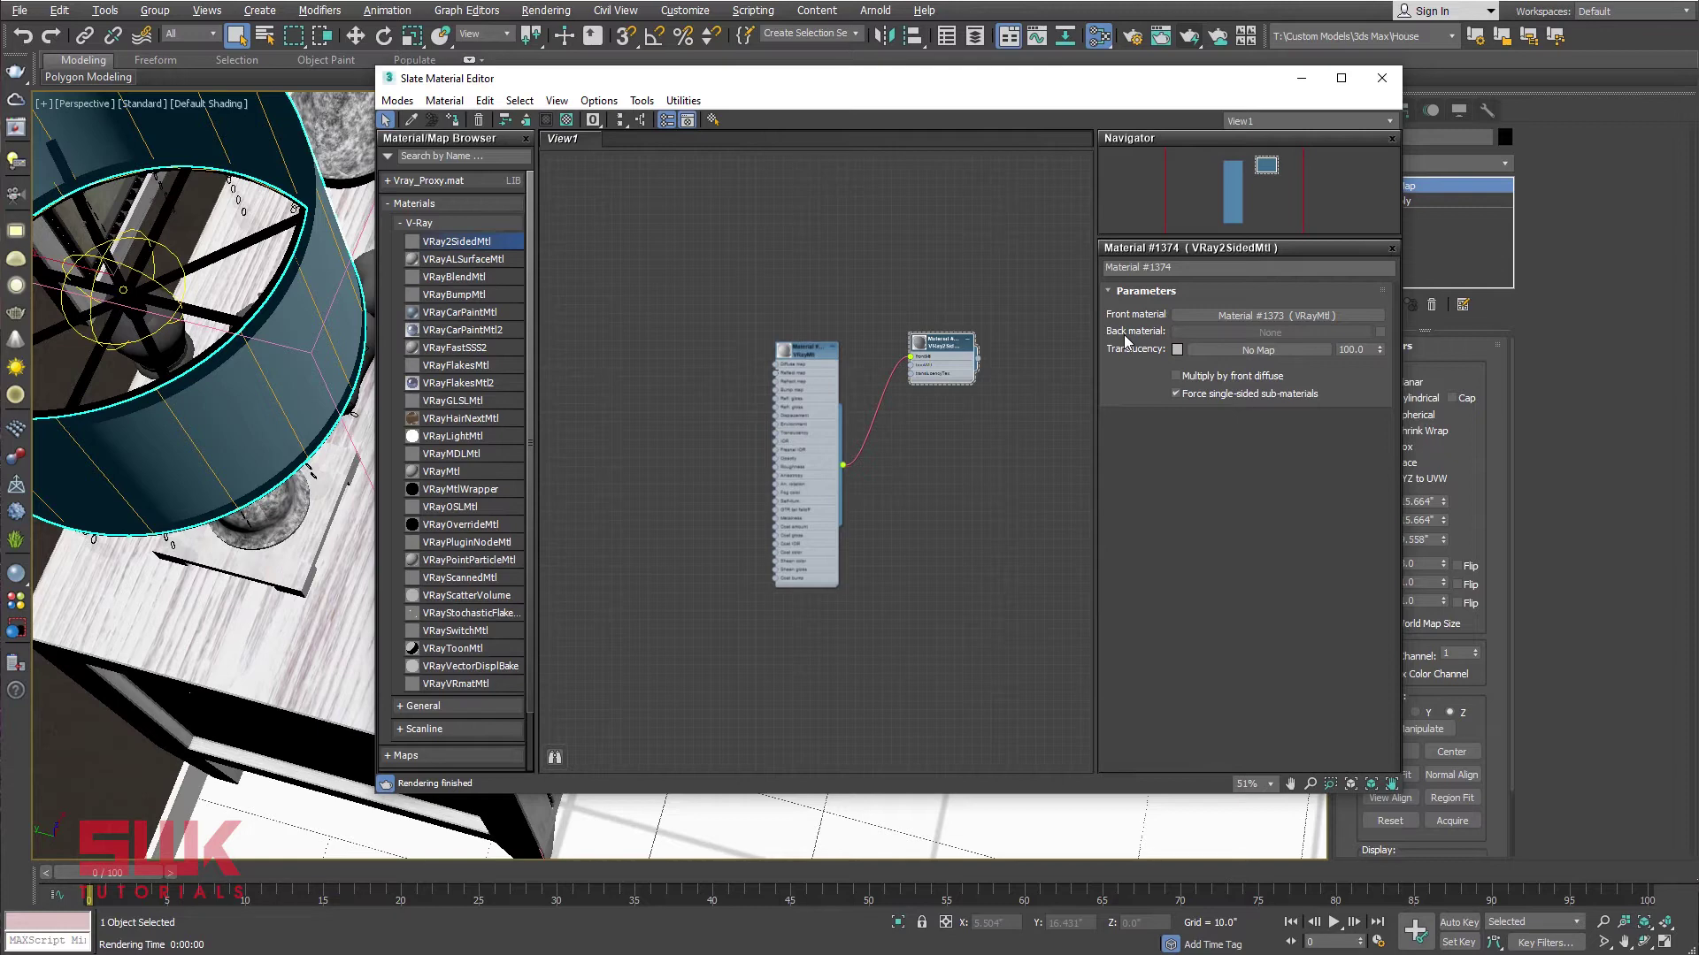
pyautogui.click(1380, 333)
pyautogui.click(1381, 335)
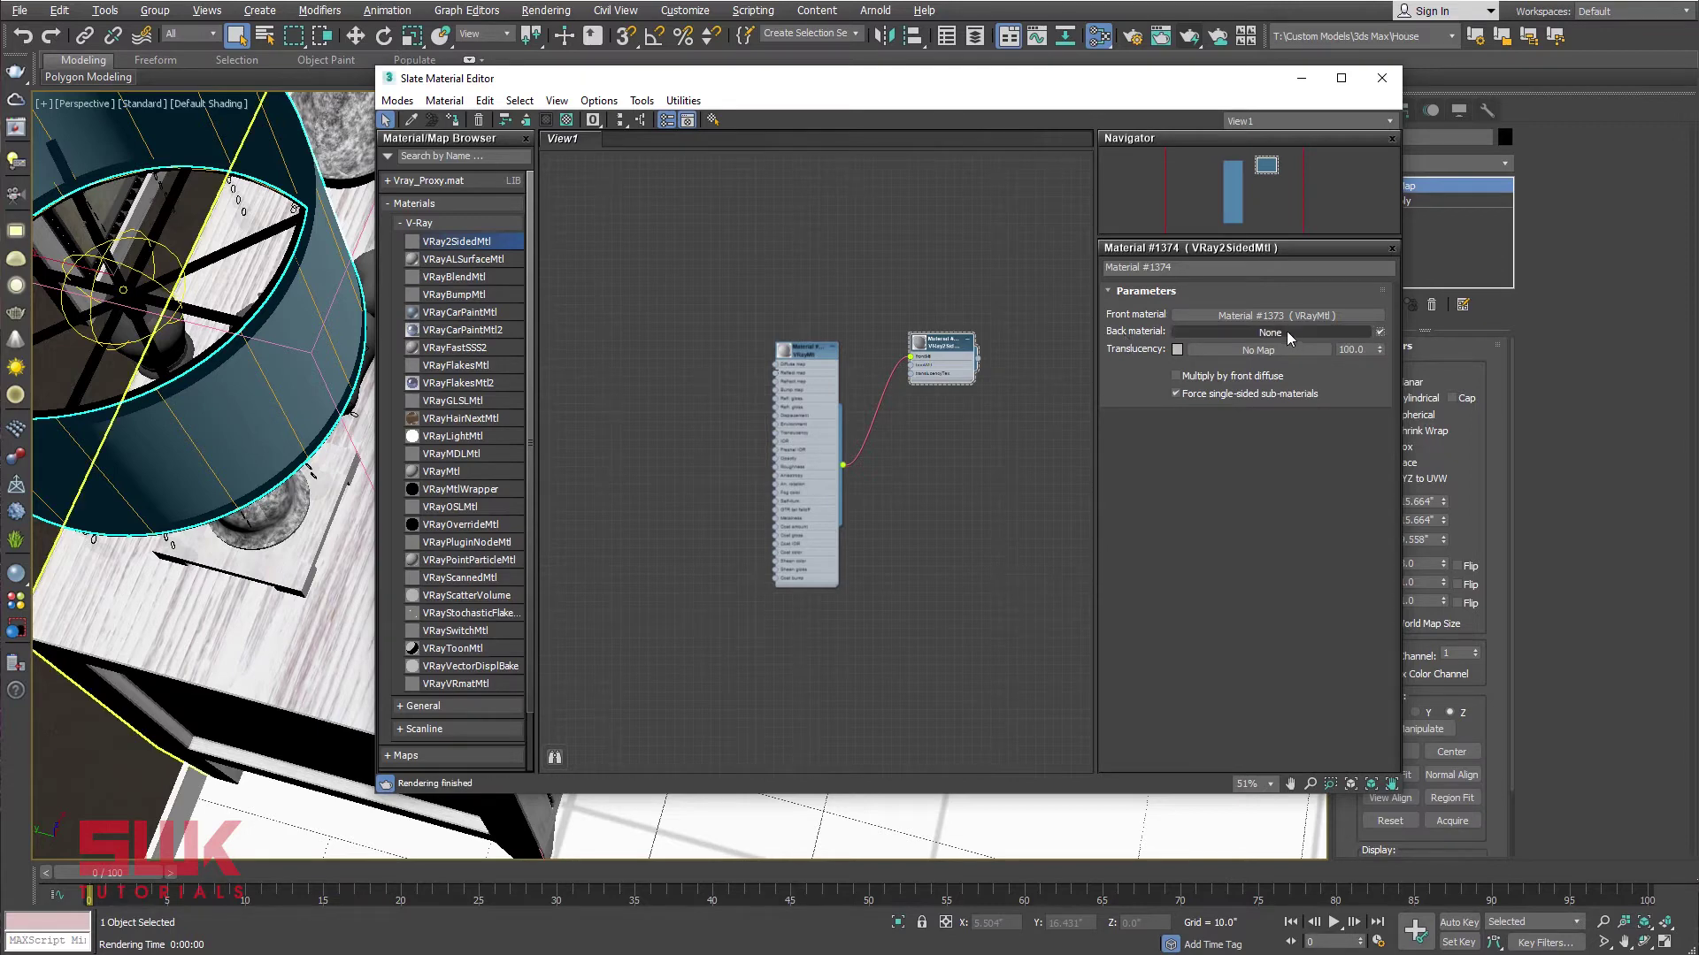
pyautogui.click(1382, 333)
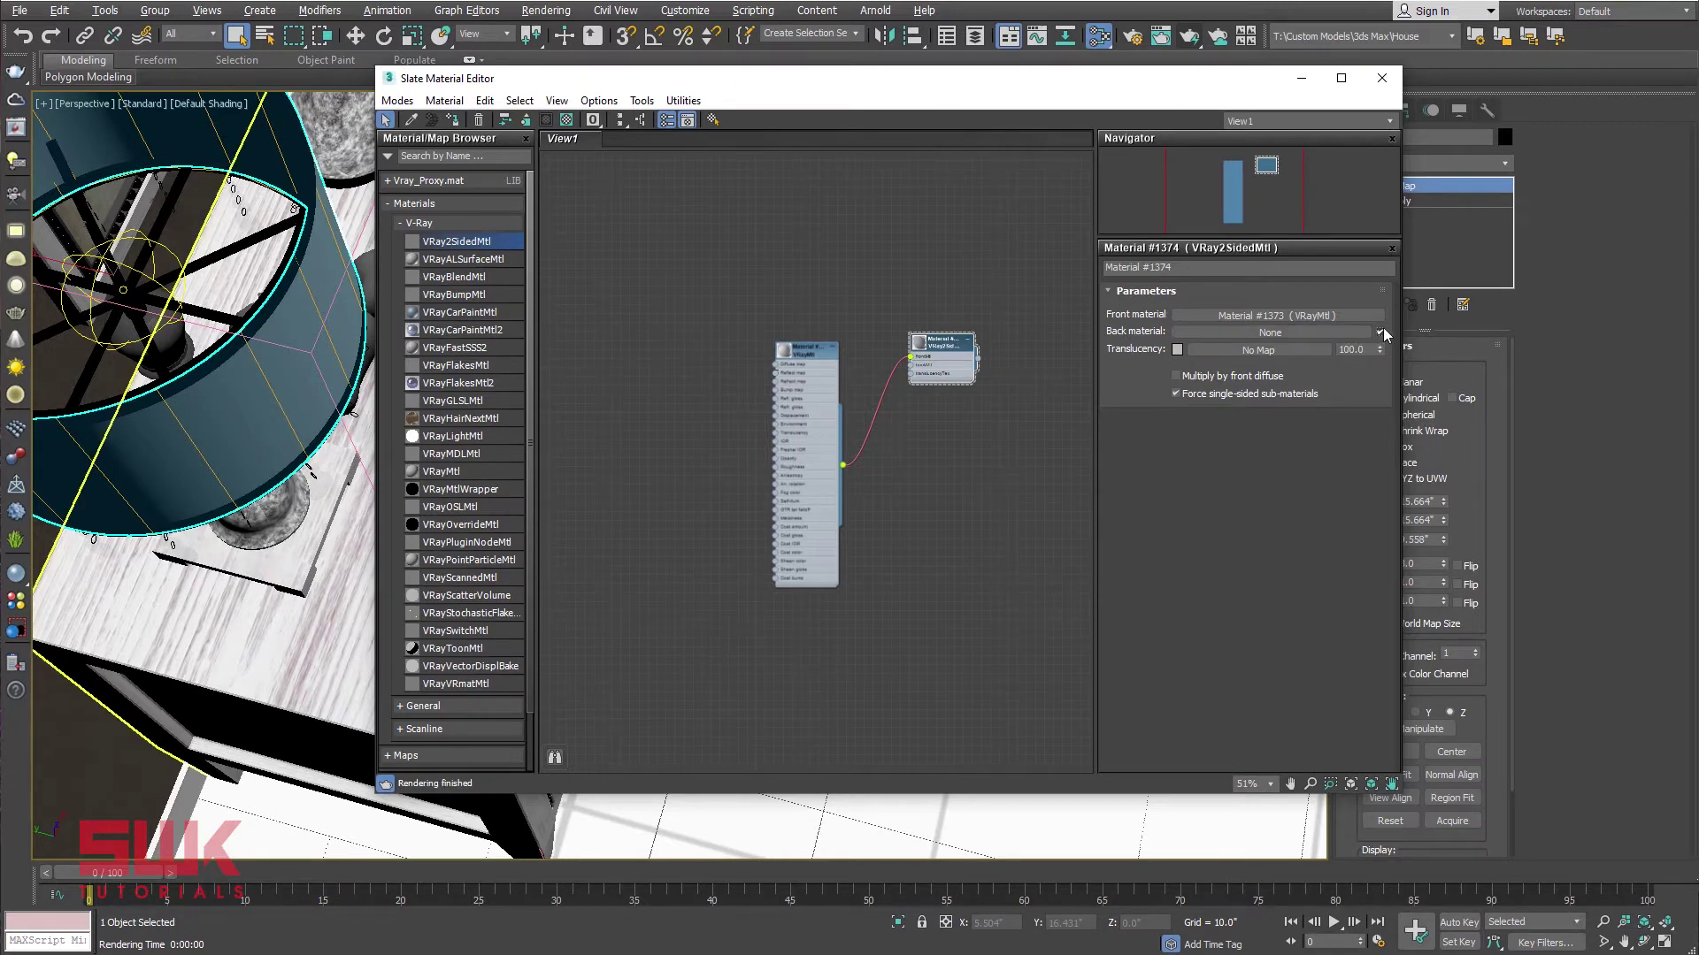
pyautogui.click(1381, 333)
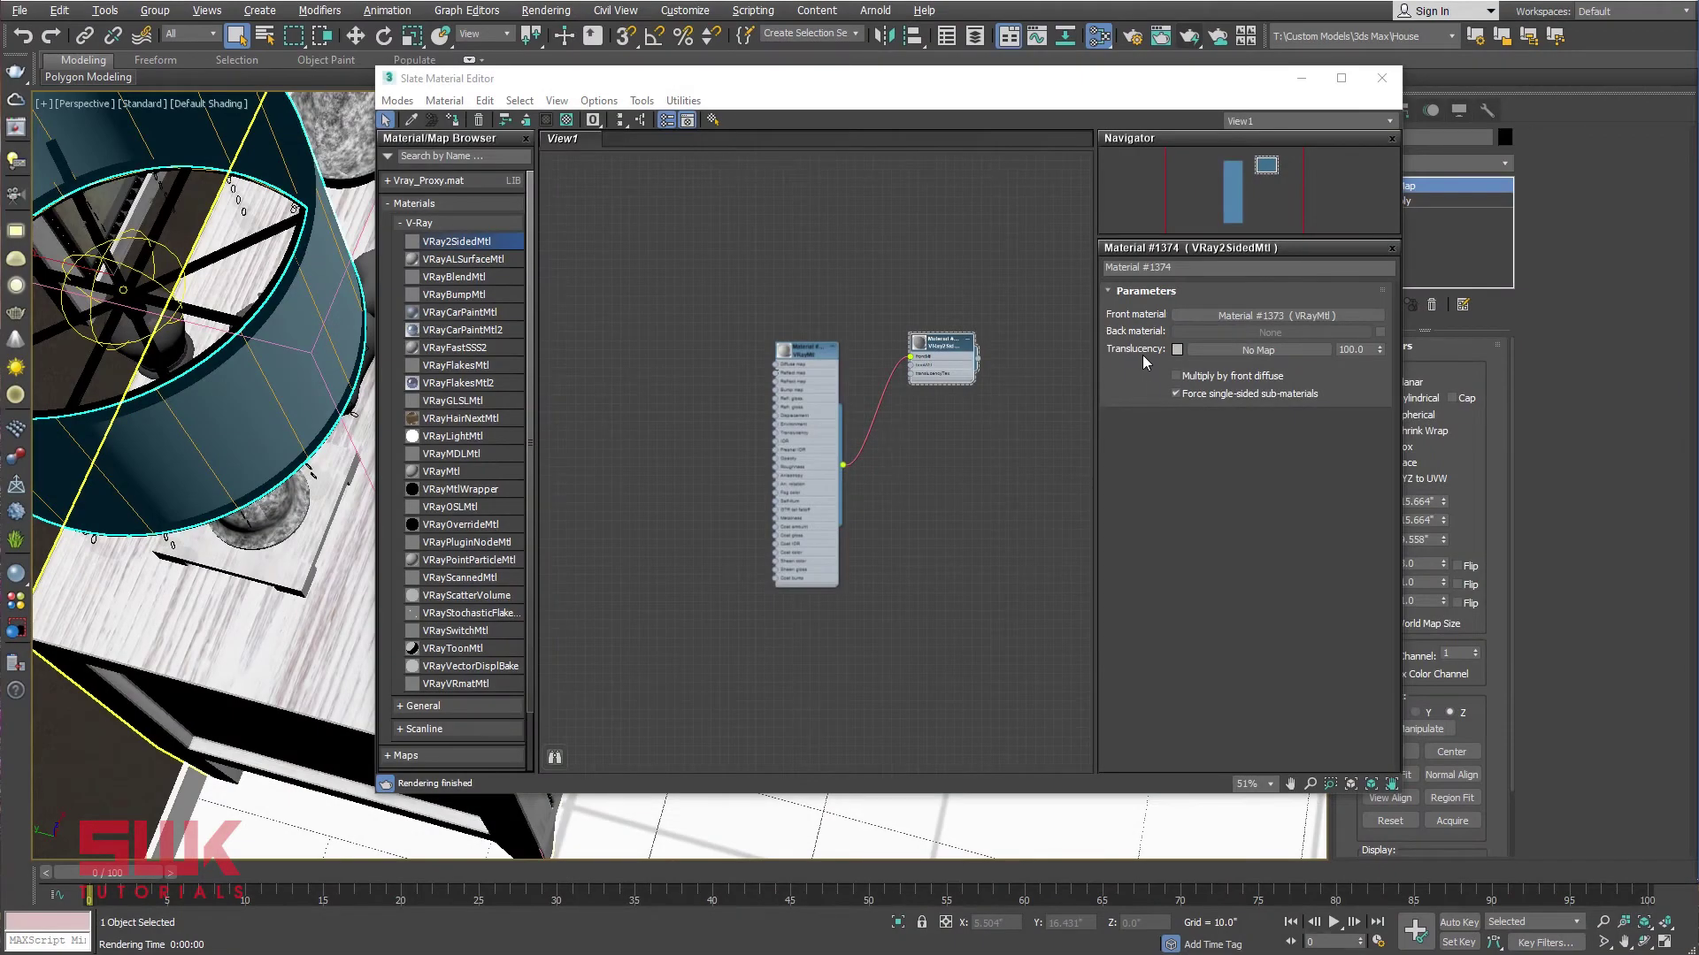
# Set the VRay2SidedMtl's translucency color value to 240.
pyautogui.click(1176, 349)
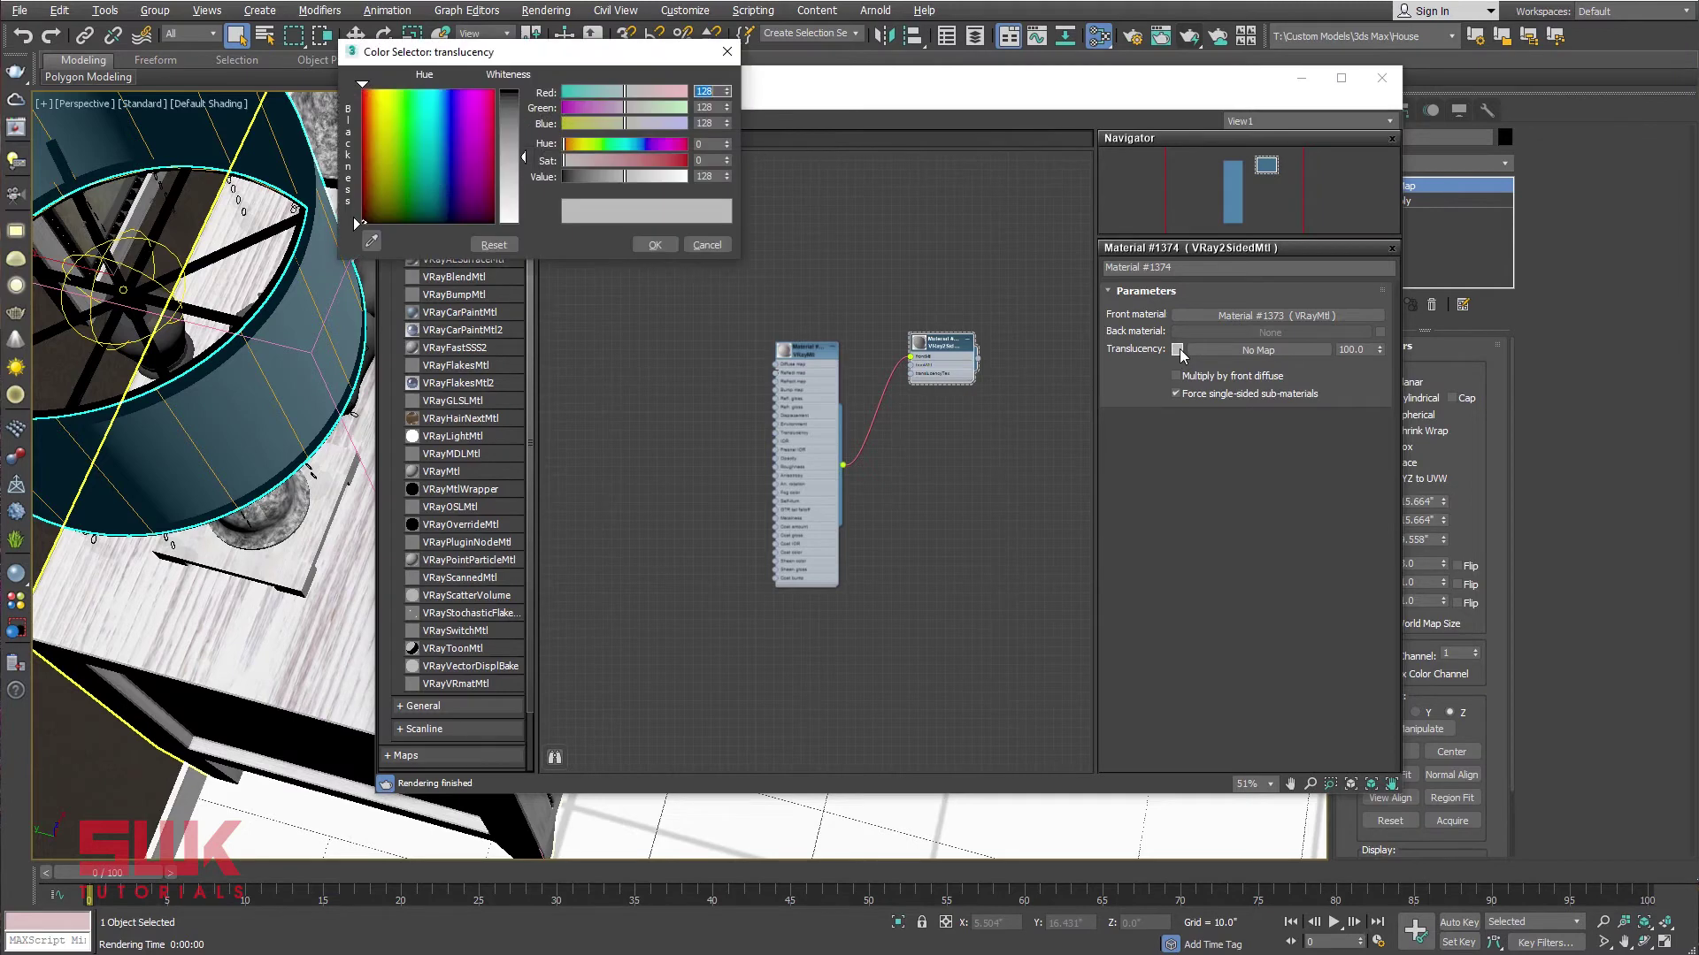
pyautogui.click(720, 175)
pyautogui.write('240')
pyautogui.press('Return')
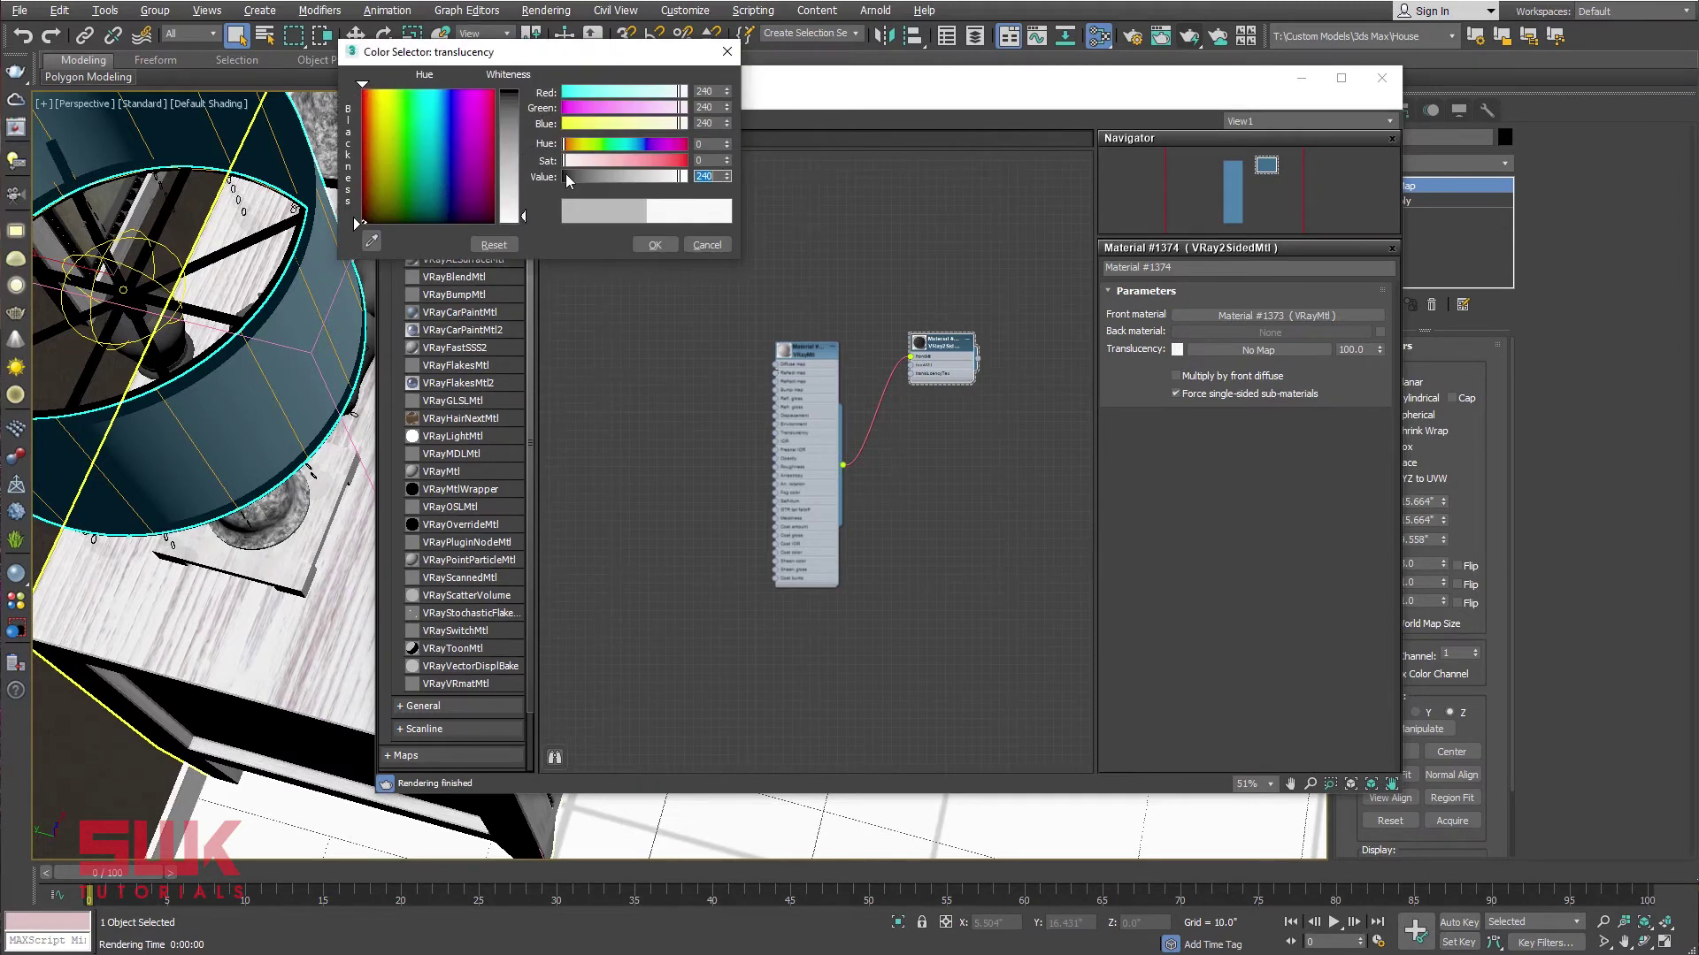
pyautogui.click(655, 245)
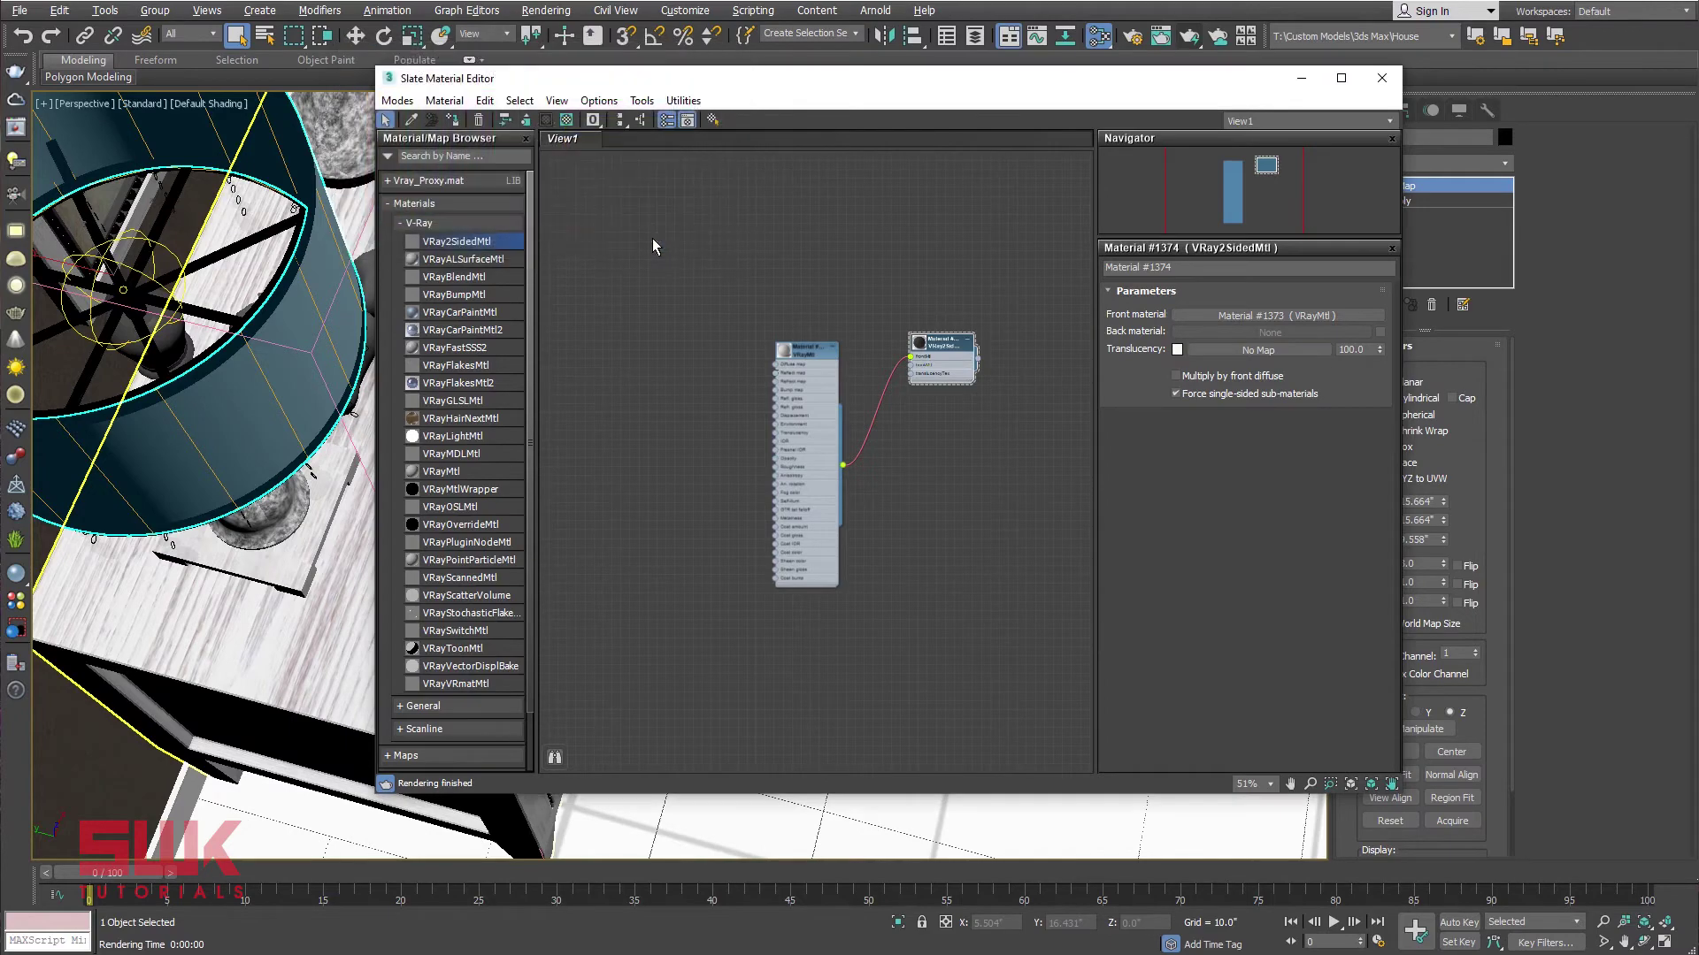
# Render the scene and compare the "Vray2SidedMtl" and "Translucency Value = 240" renders side by side in the frame buffer history.
pyautogui.click(1195, 37)
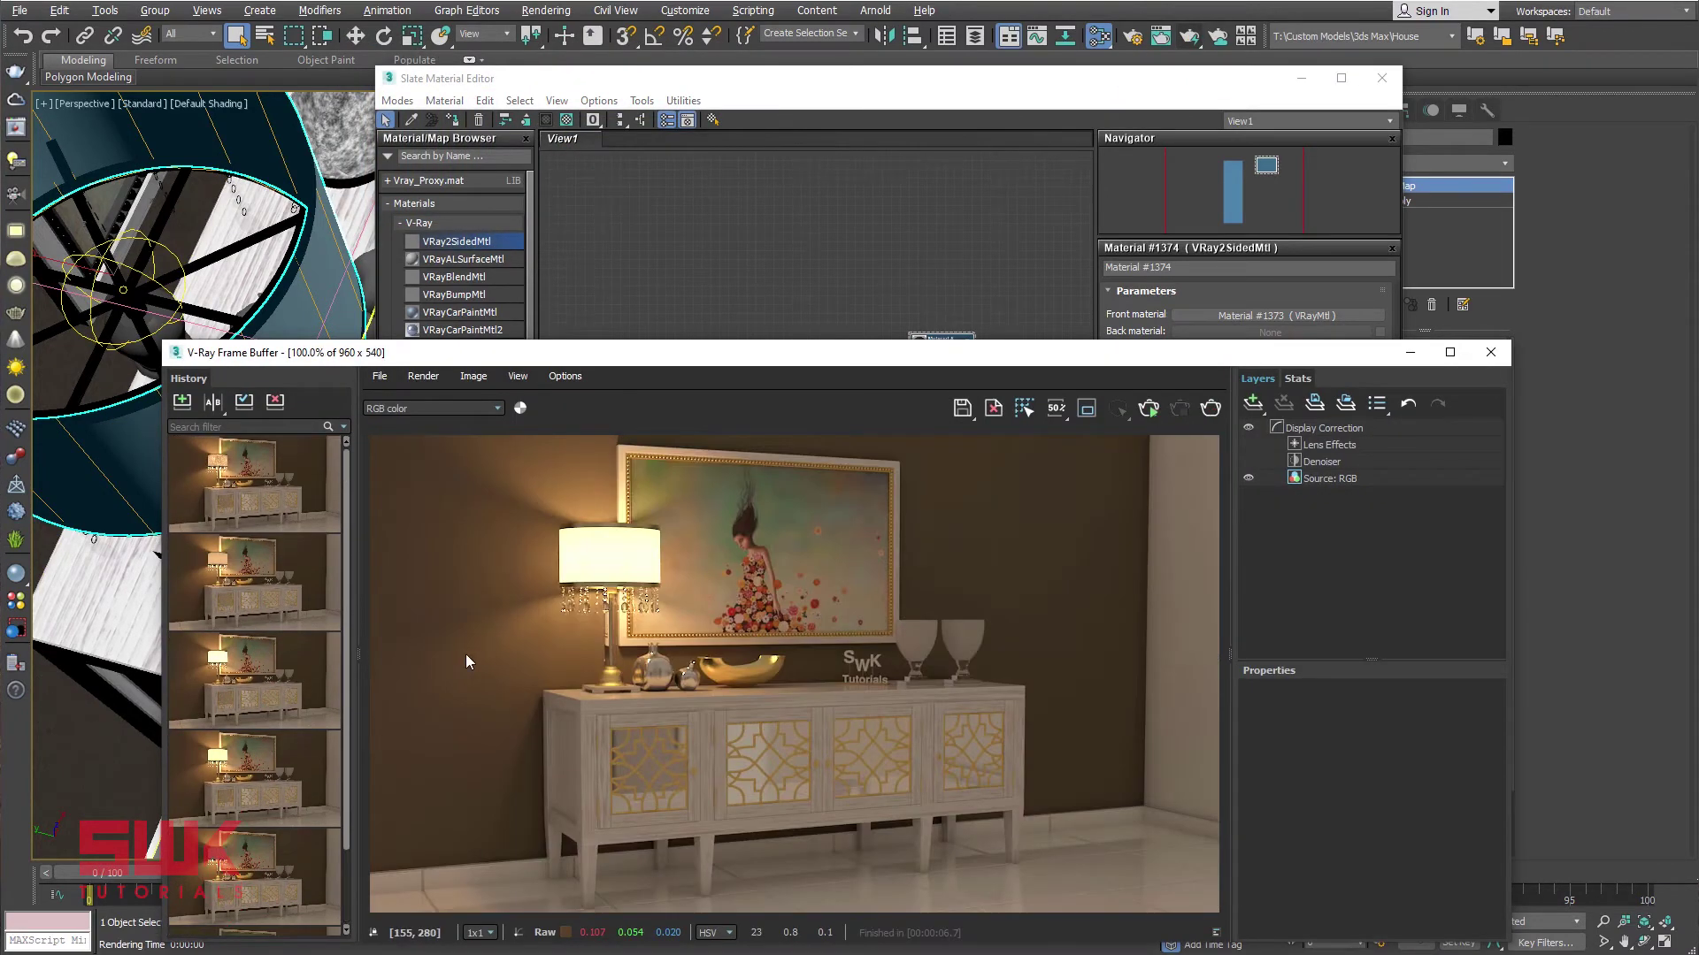
pyautogui.click(213, 403)
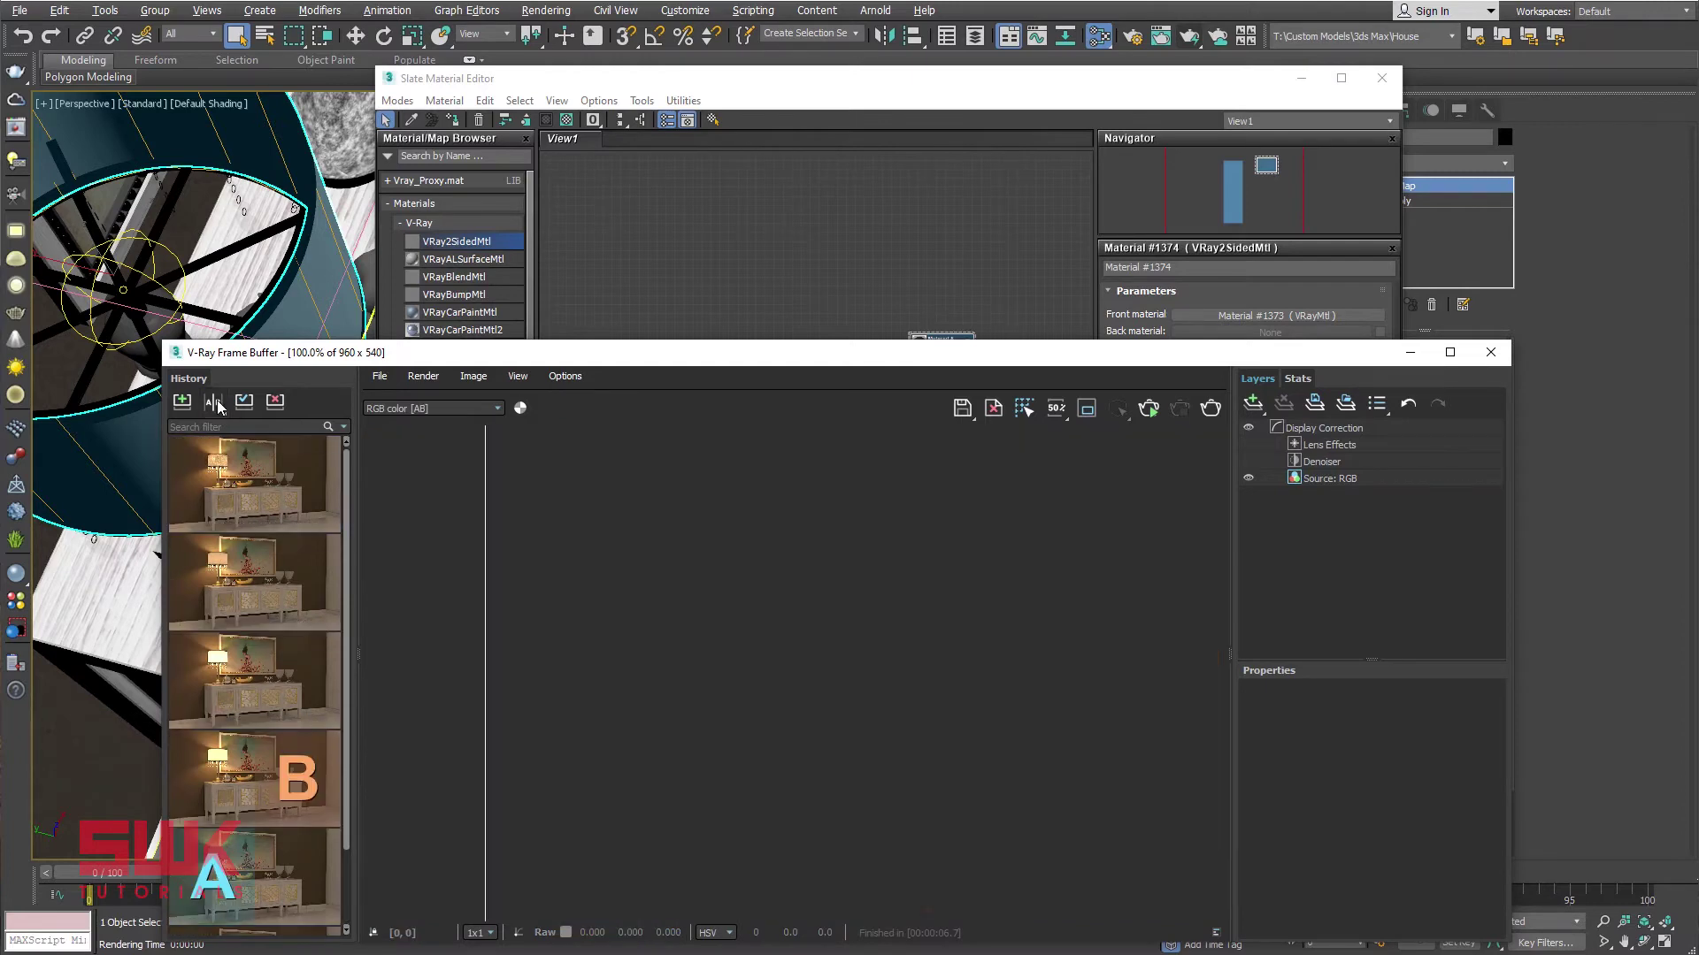
pyautogui.moveTo(254, 761)
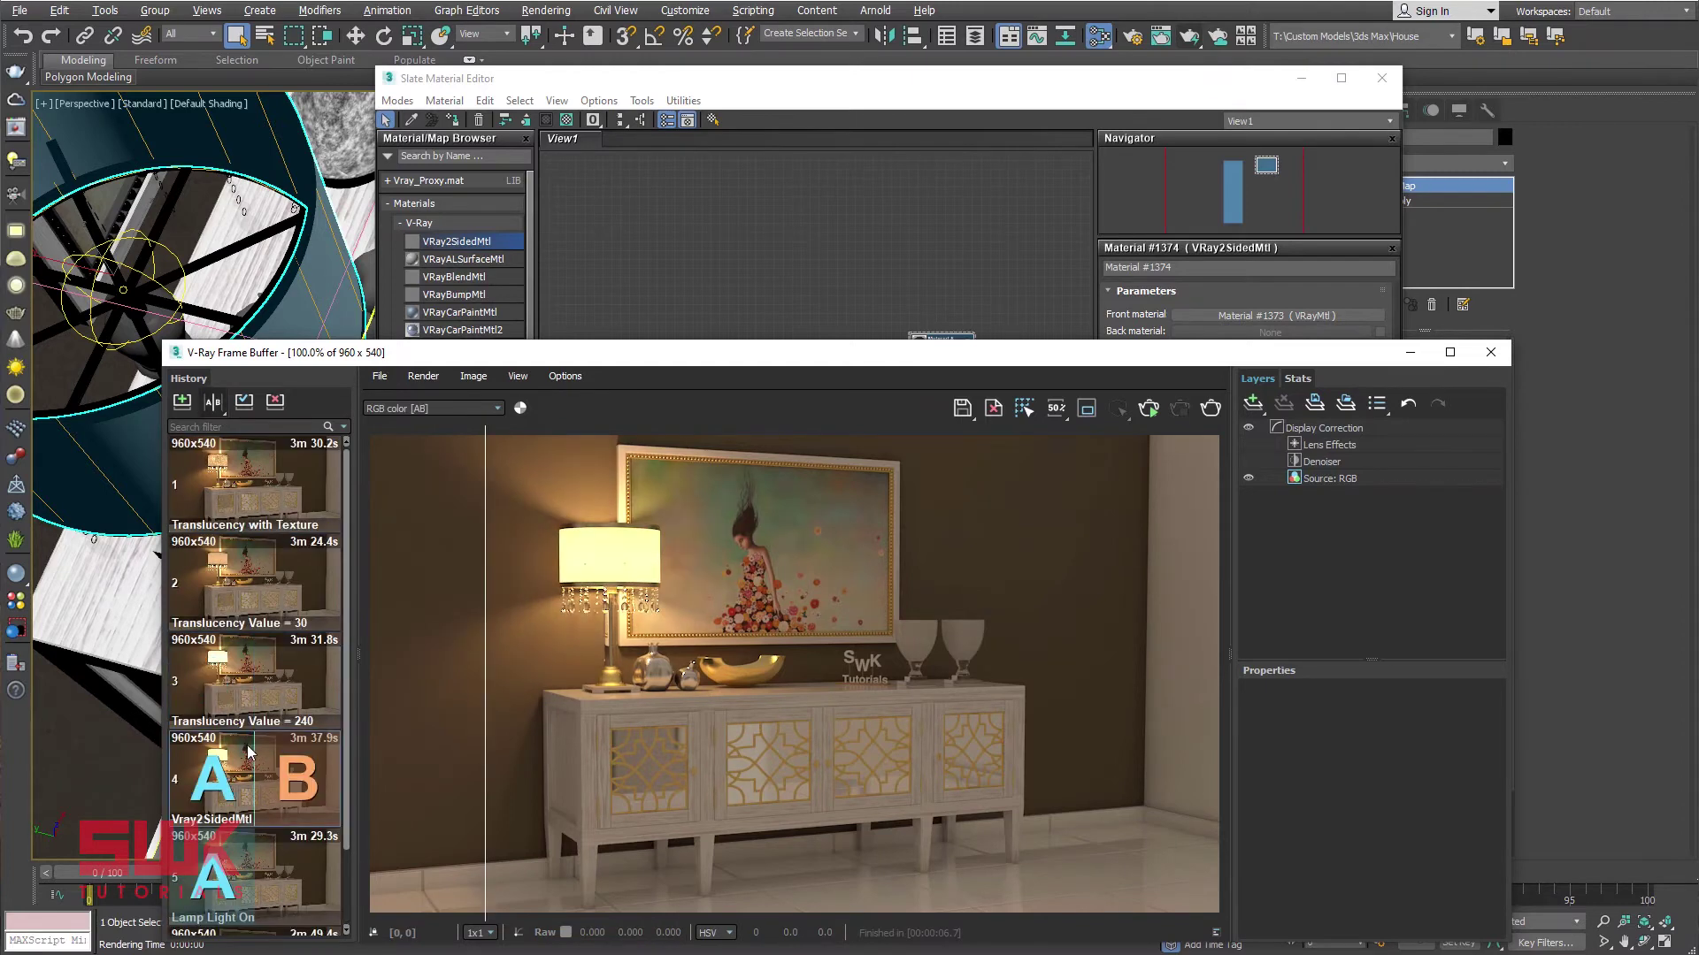
pyautogui.click(227, 786)
pyautogui.click(303, 679)
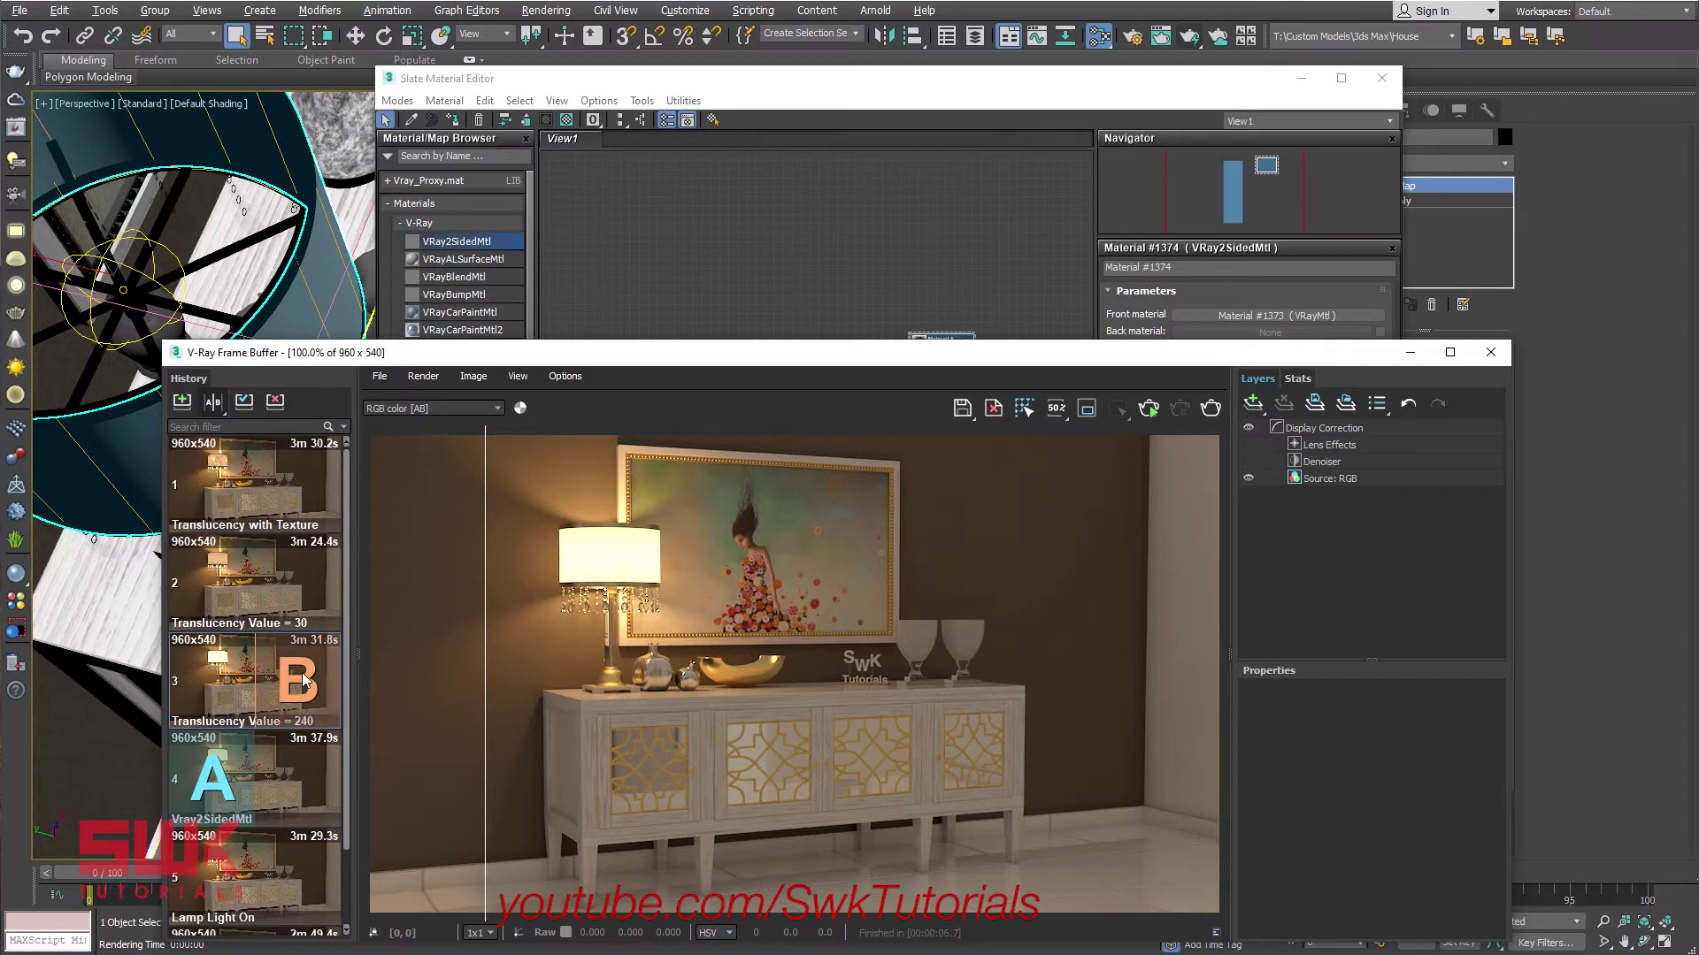
pyautogui.moveTo(488, 659); pyautogui.dragTo(775, 641)
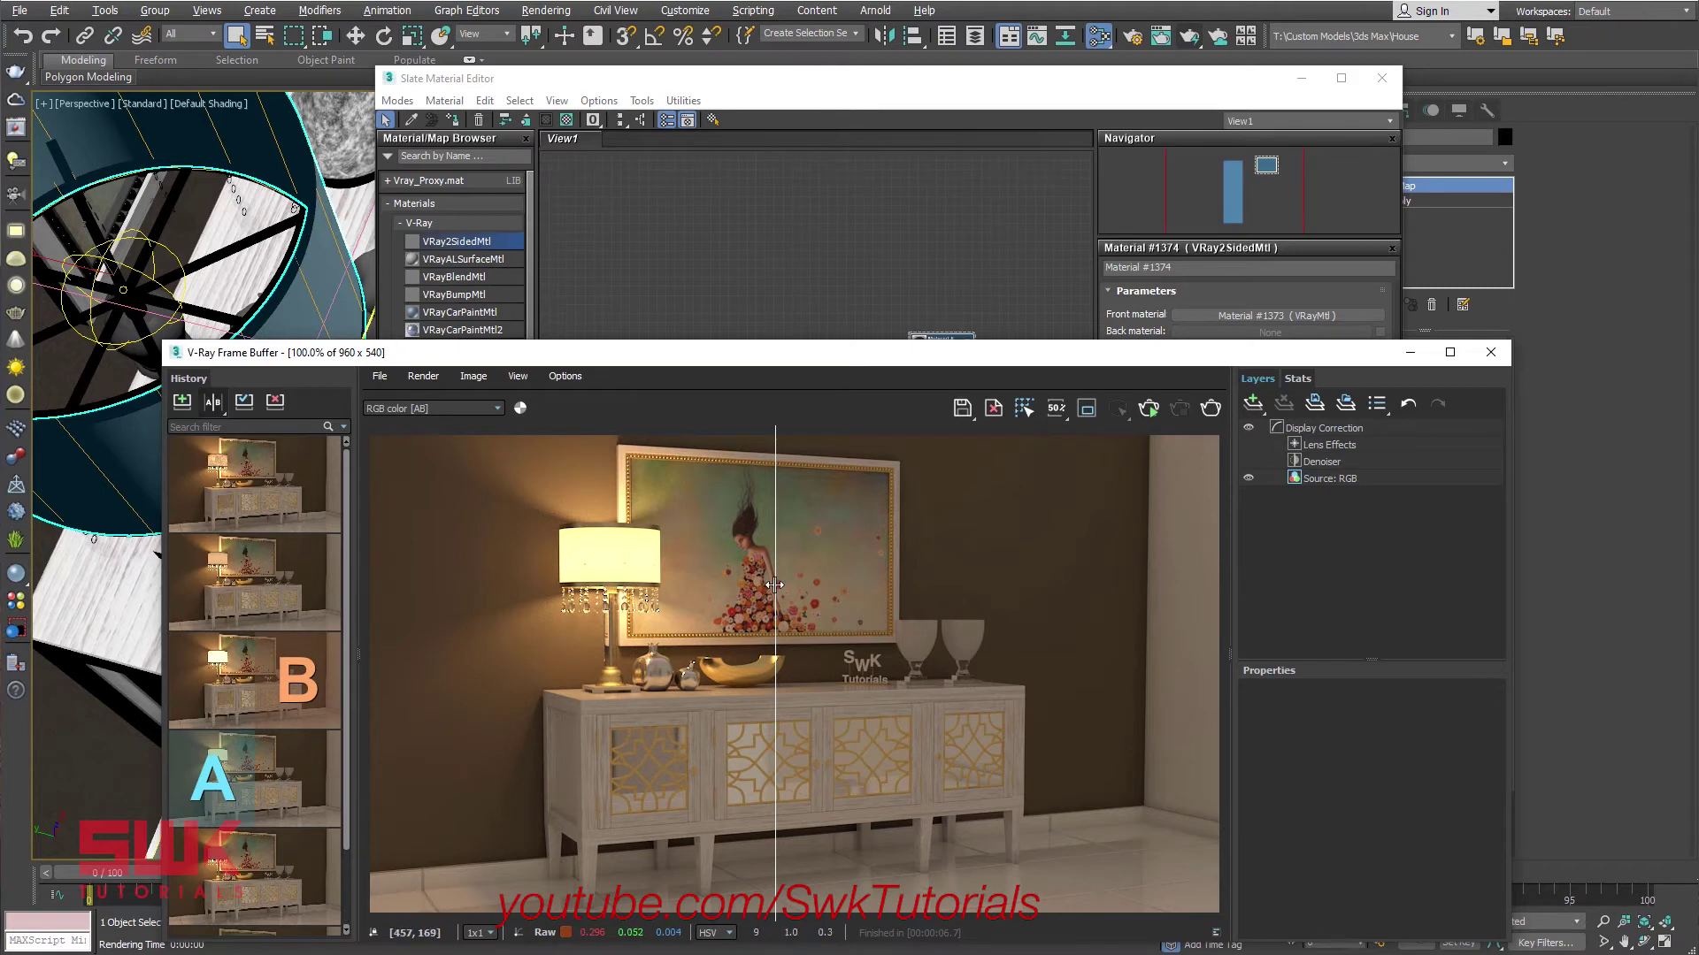
pyautogui.moveTo(769, 585)
pyautogui.mouseDown()
pyautogui.moveTo(517, 575)
pyautogui.moveTo(728, 562)
pyautogui.moveTo(485, 568)
pyautogui.moveTo(752, 566)
pyautogui.mouseUp()
pyautogui.click(213, 403)
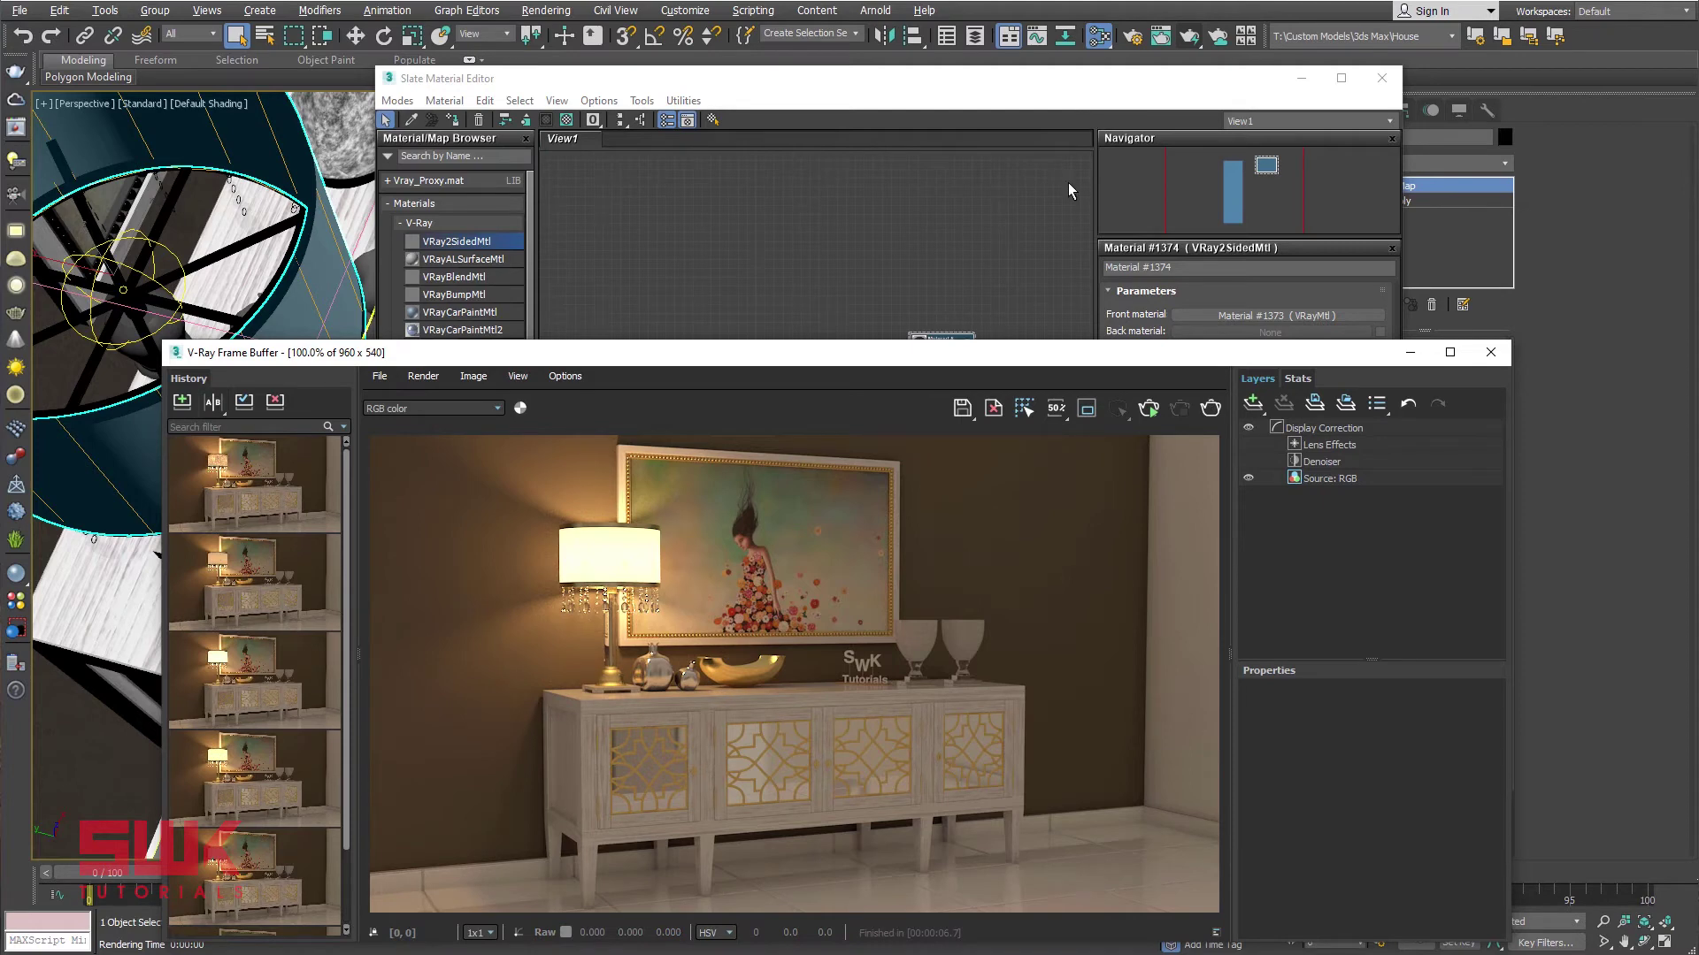
# Set the VRay2SidedMtl's translucency color value to 30.
pyautogui.click(1056, 152)
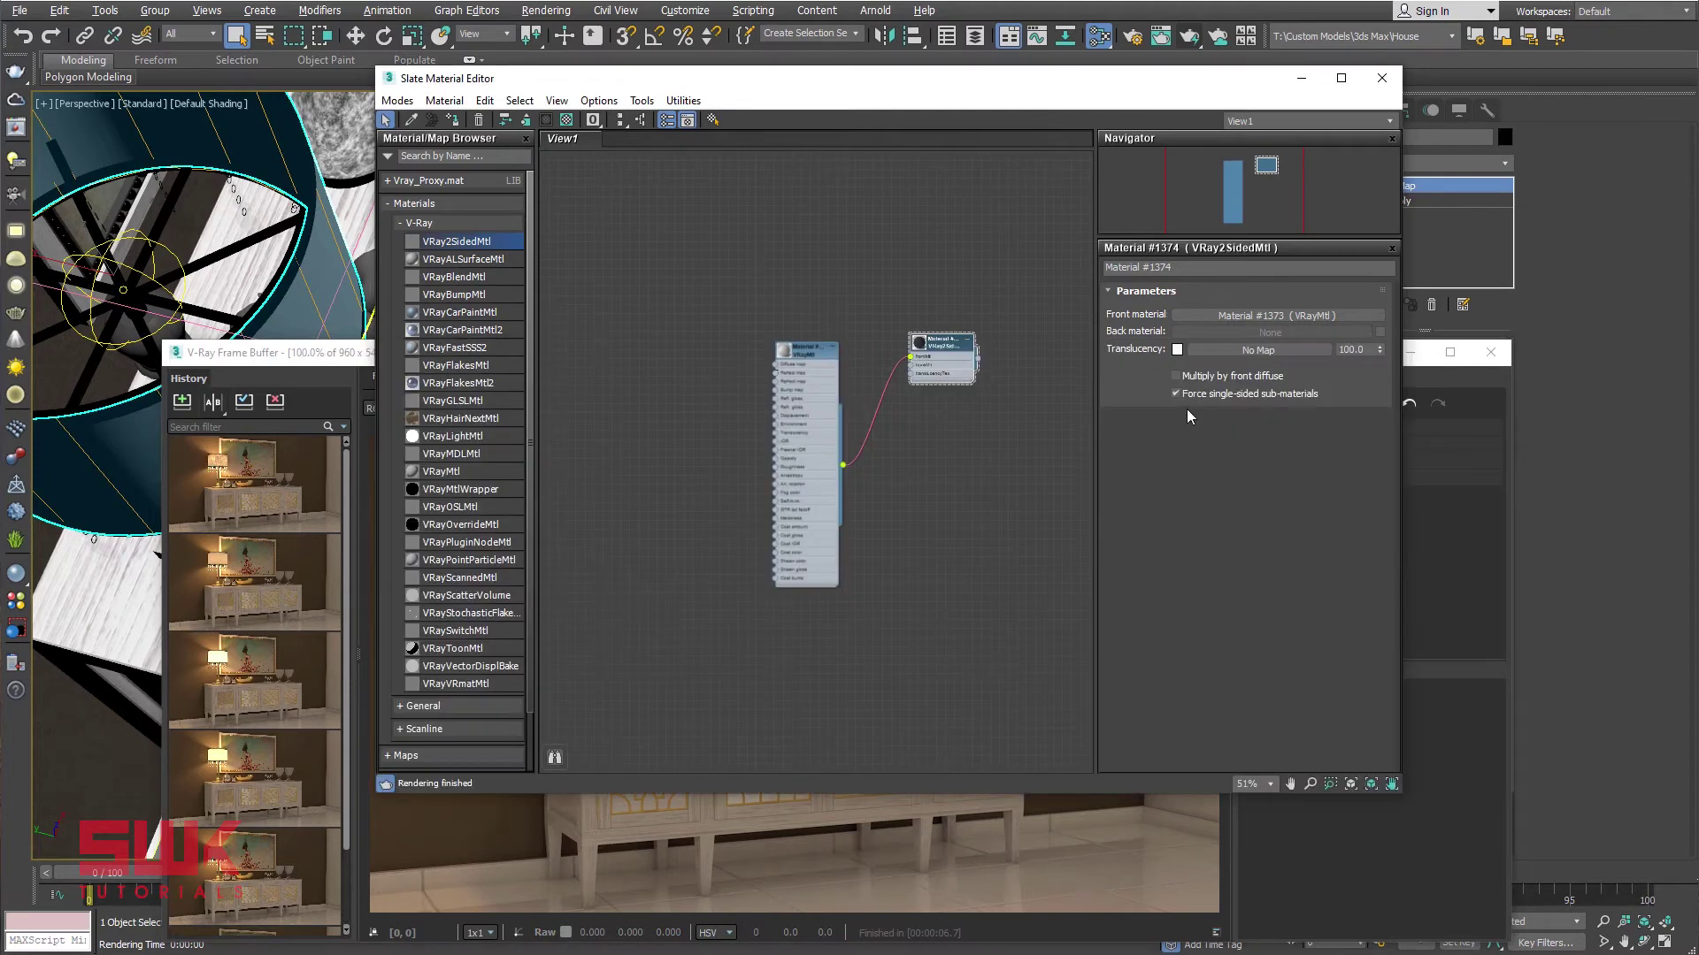
pyautogui.click(1177, 350)
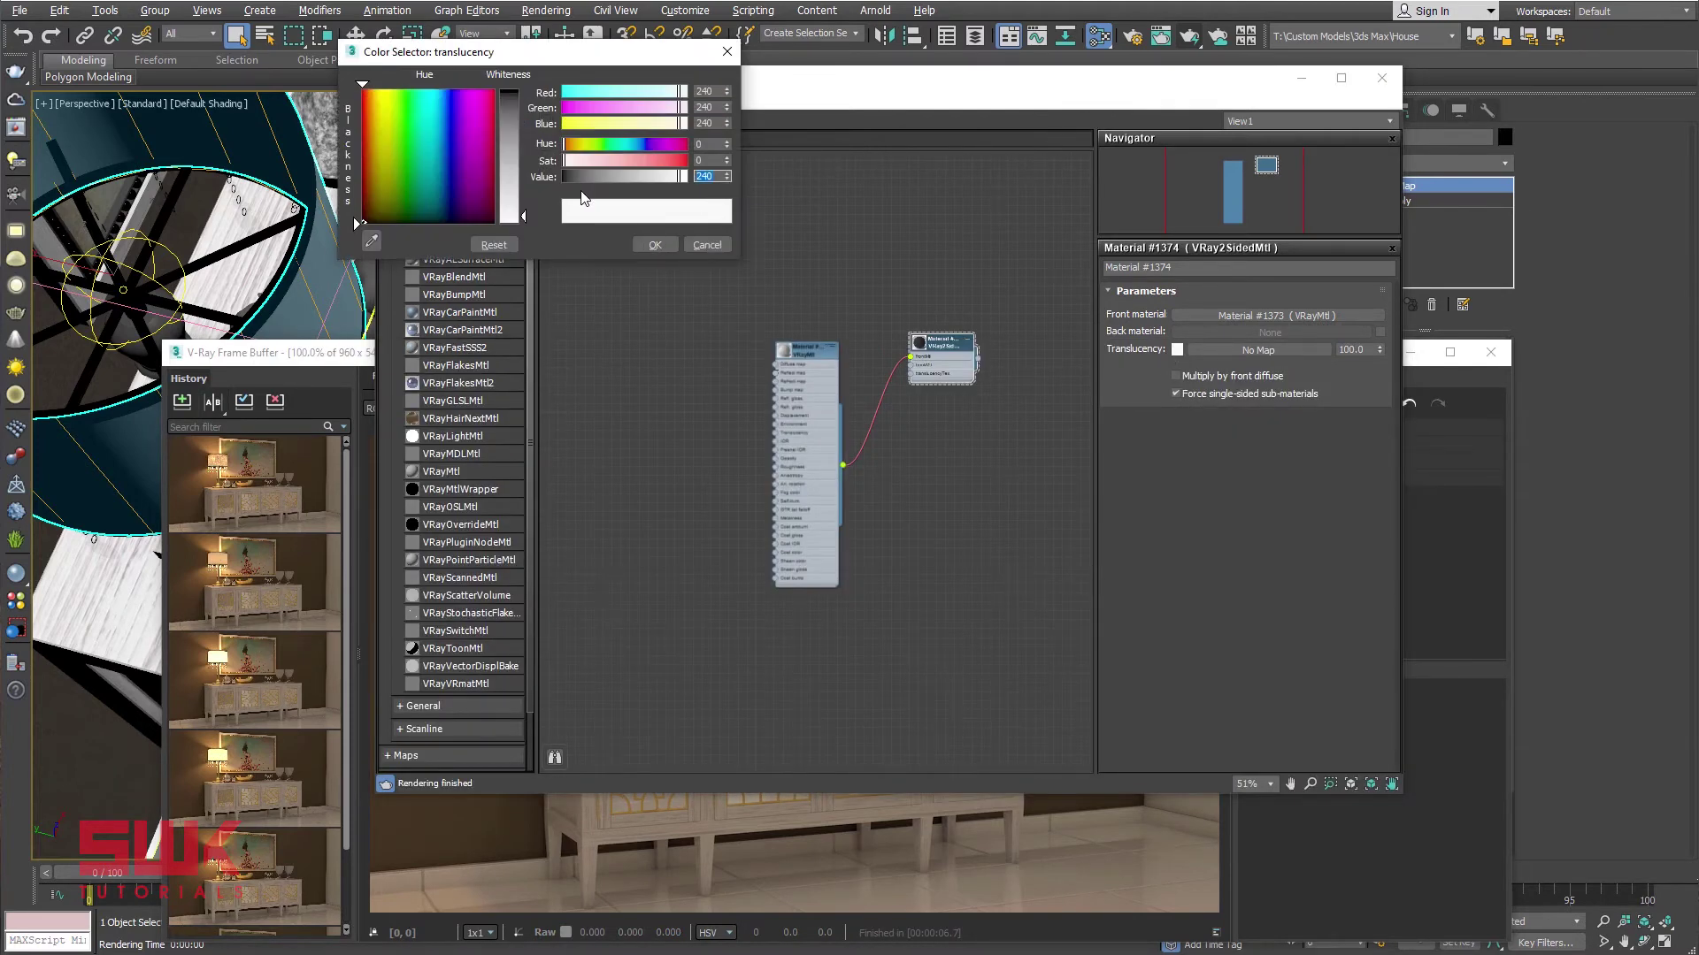
pyautogui.write('30')
pyautogui.press('Return')
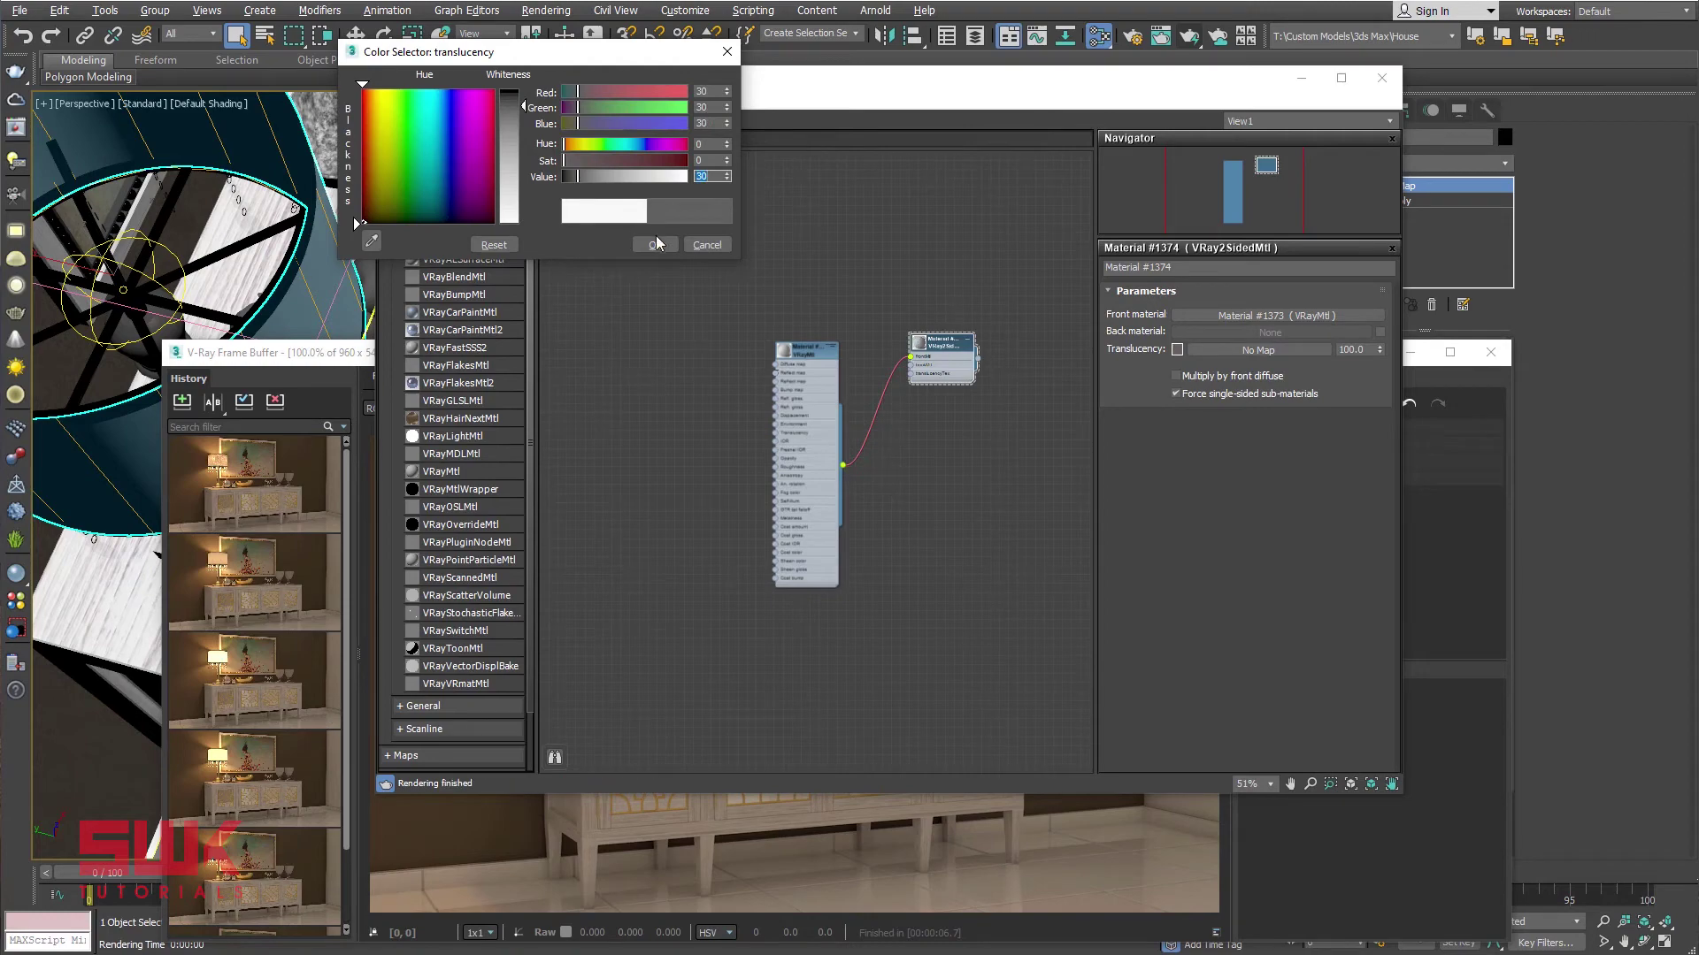
pyautogui.click(656, 243)
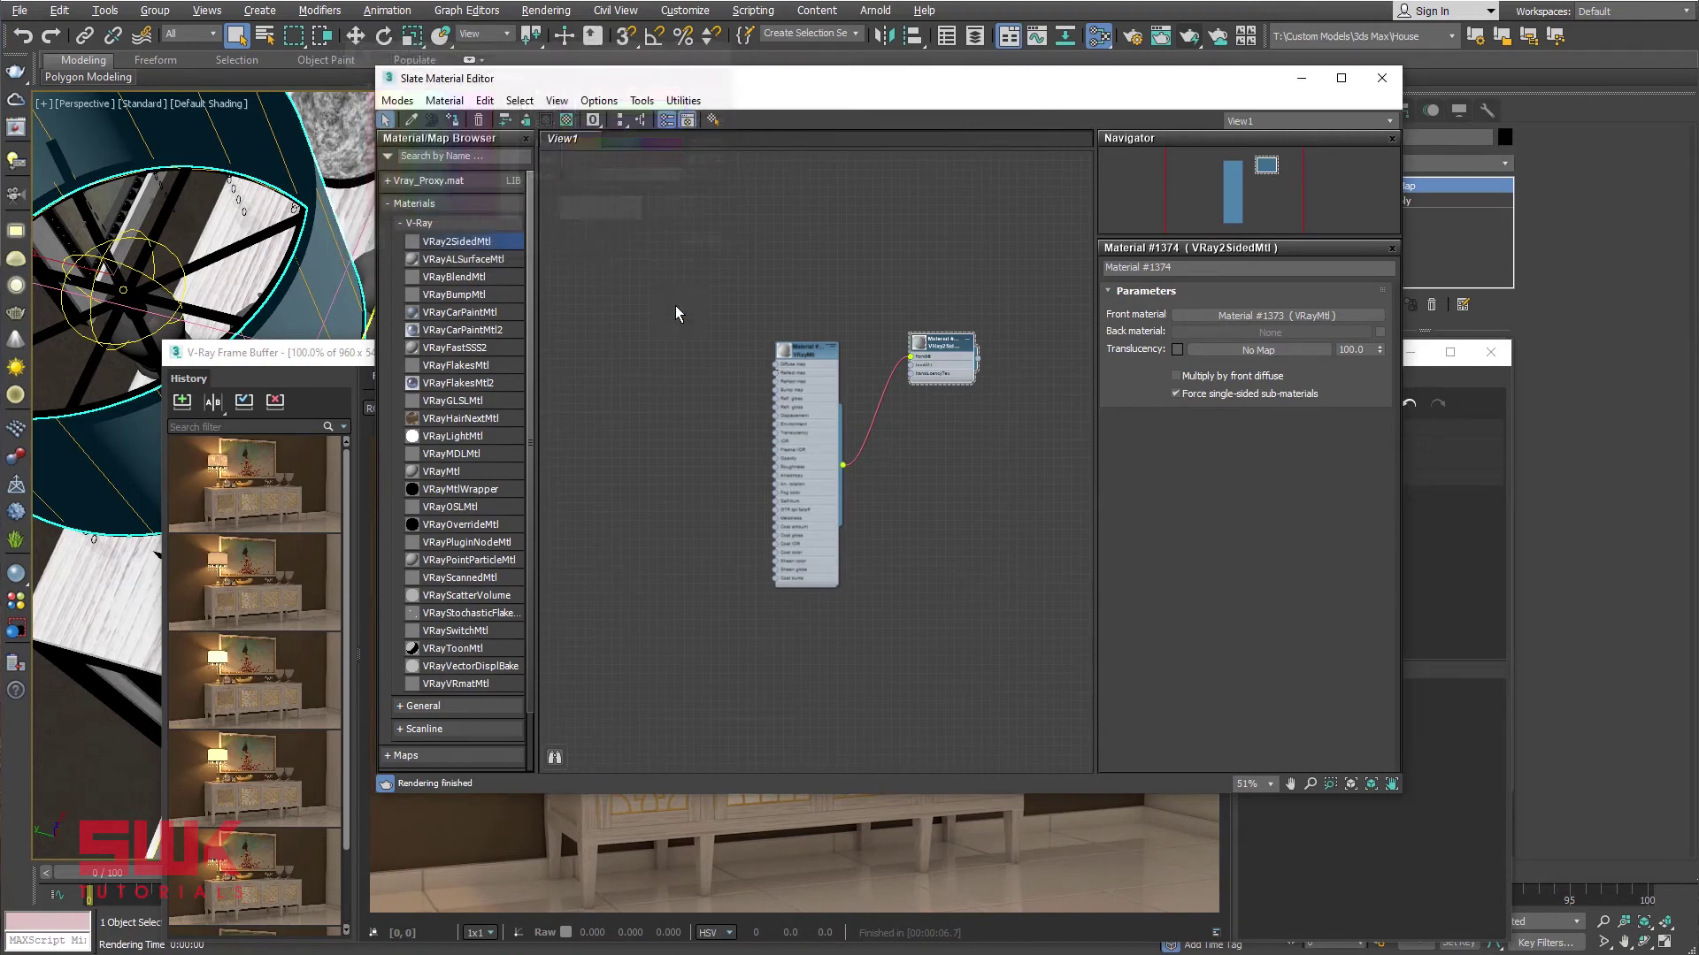
# Render the scene and compare the "Translucency Value = 240" and "Translucency Value = 30" renders side by side.
pyautogui.click(814, 840)
pyautogui.hotkey('shift', 'q')
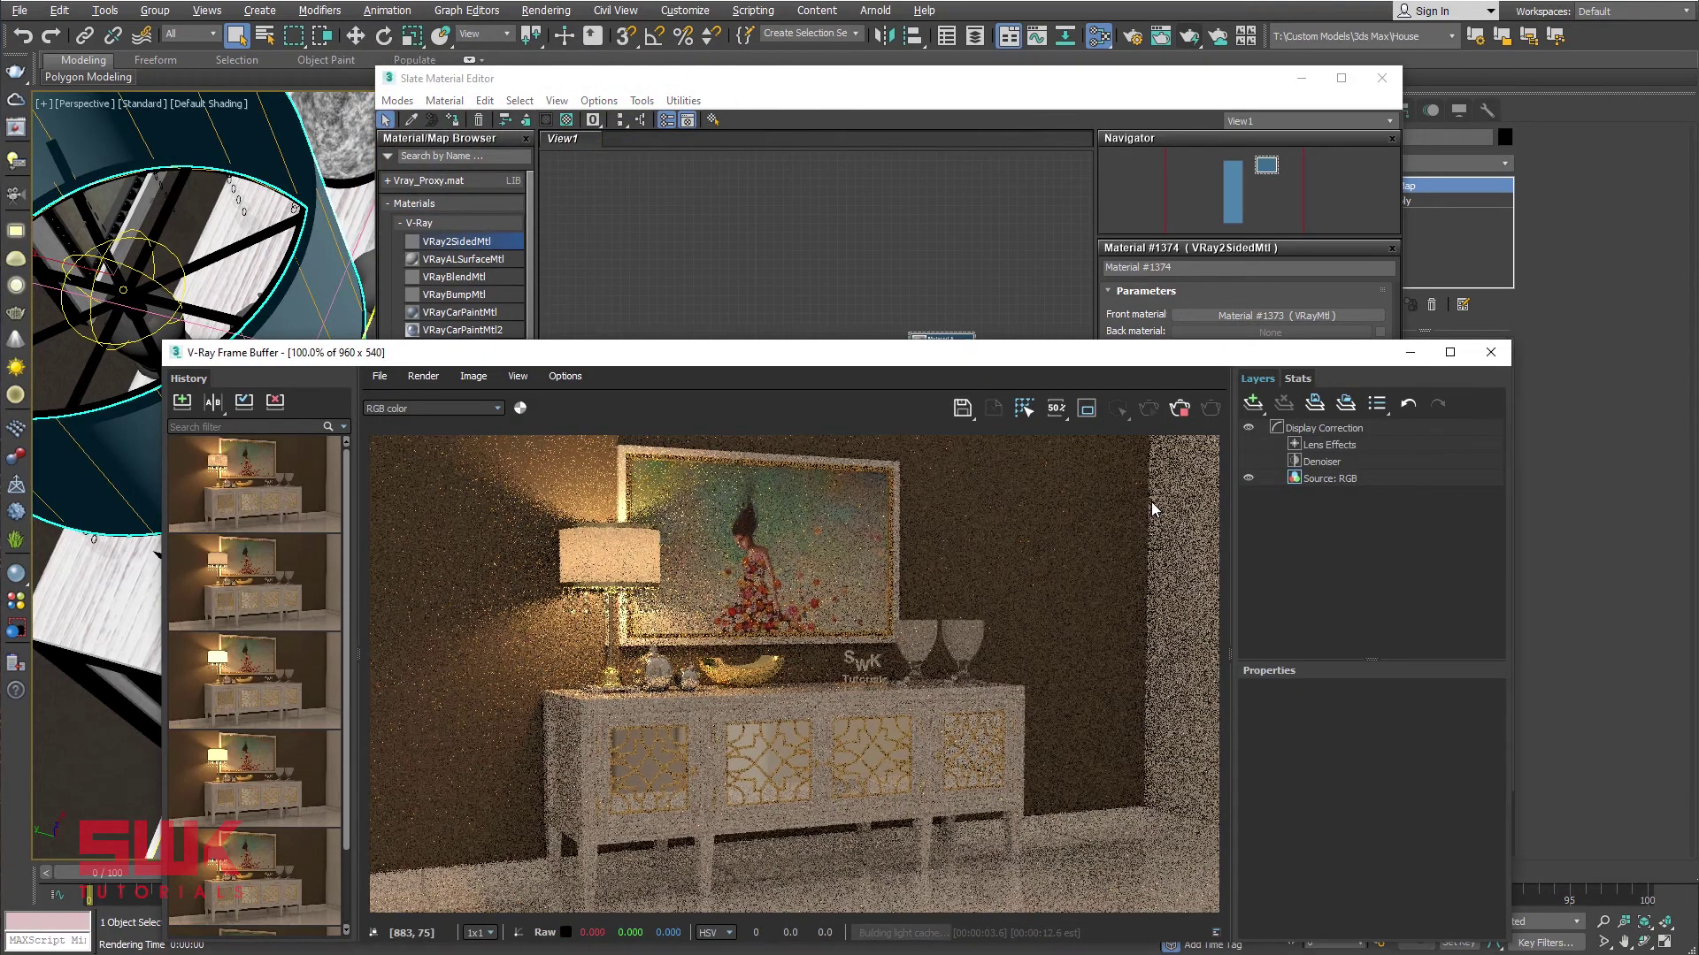
pyautogui.click(212, 401)
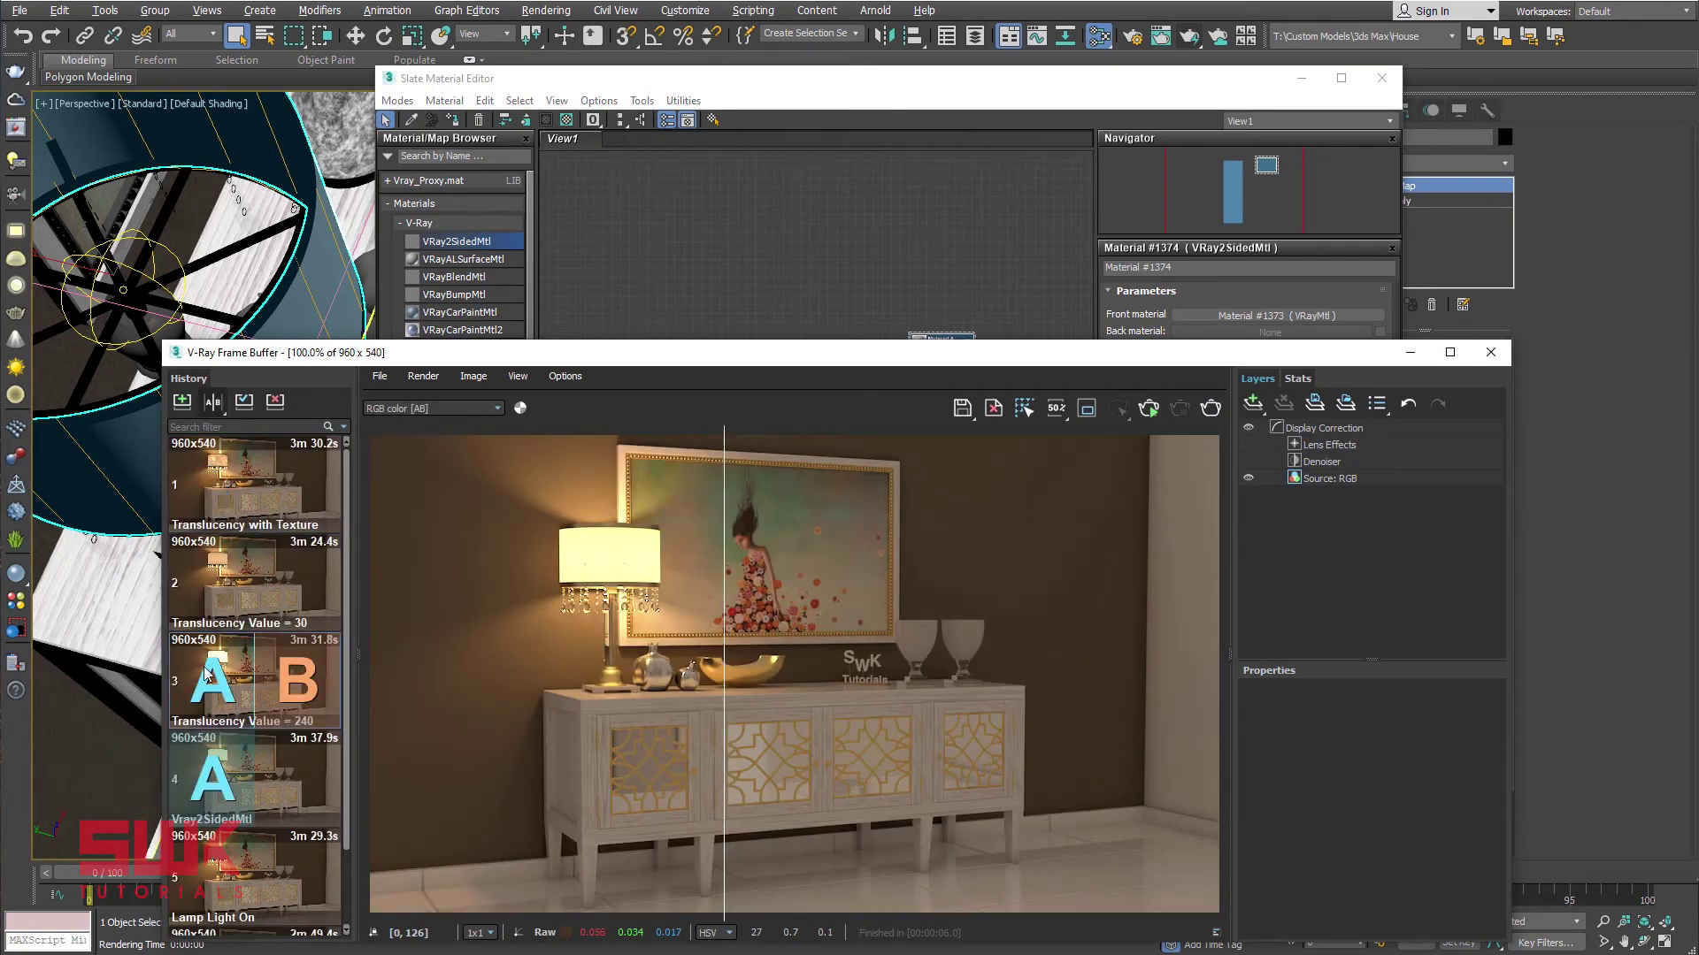
pyautogui.click(254, 681)
pyautogui.rightClick(253, 580)
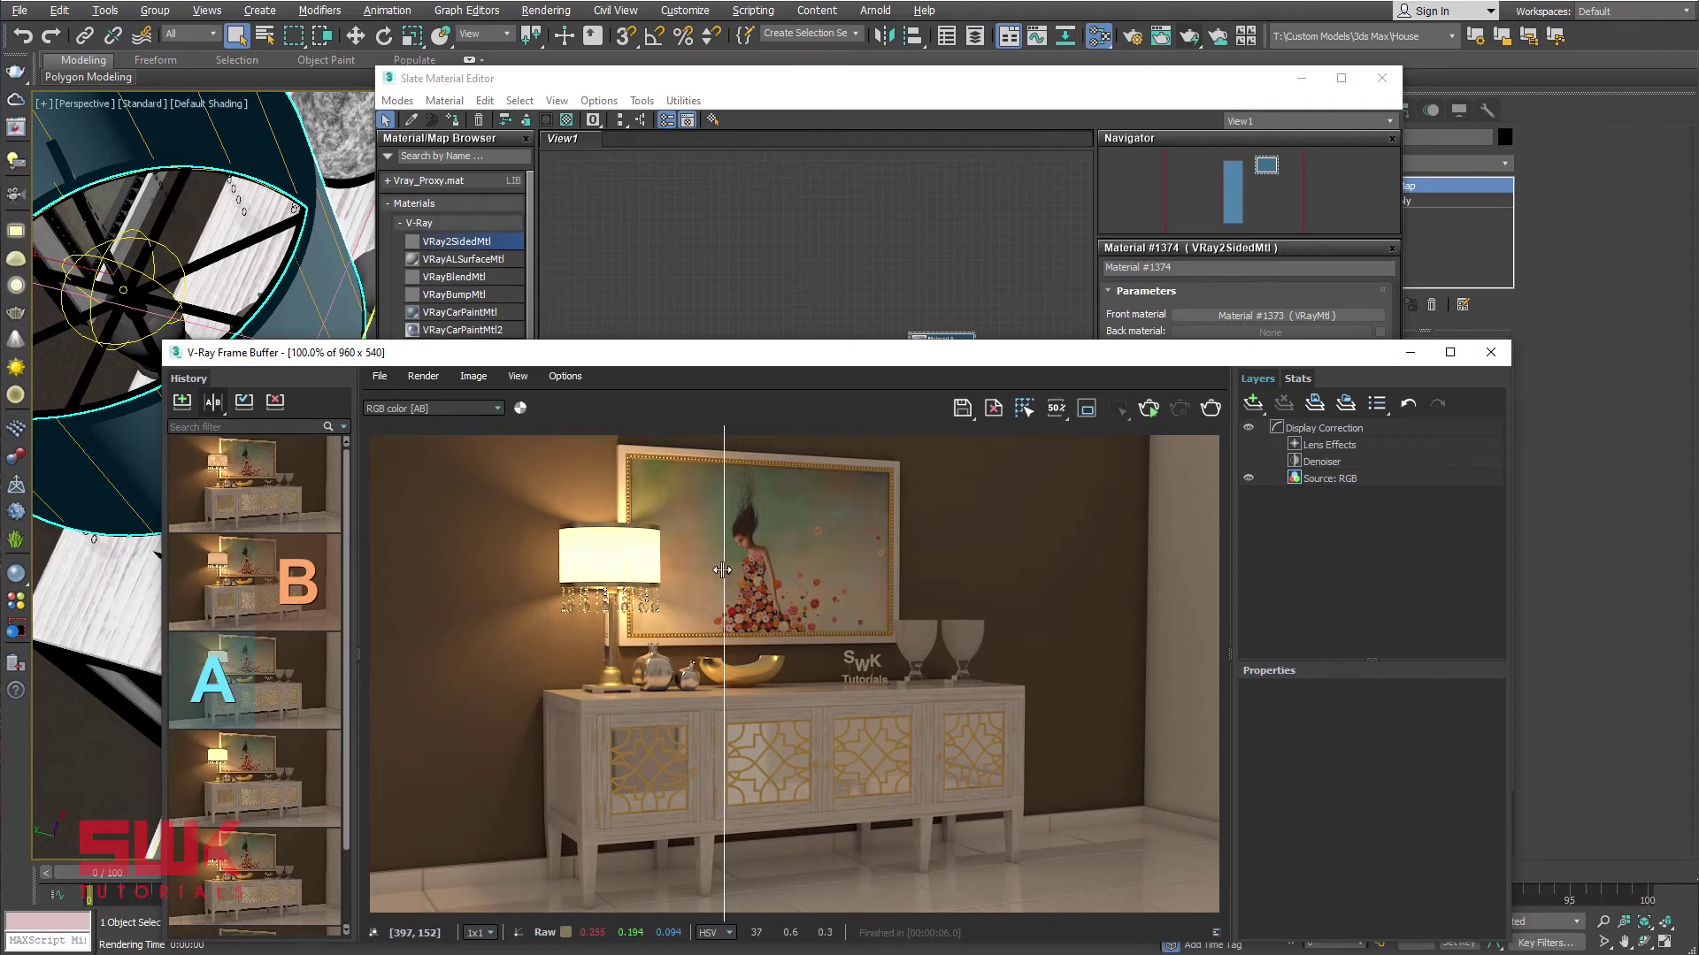
pyautogui.moveTo(732, 571); pyautogui.dragTo(482, 575)
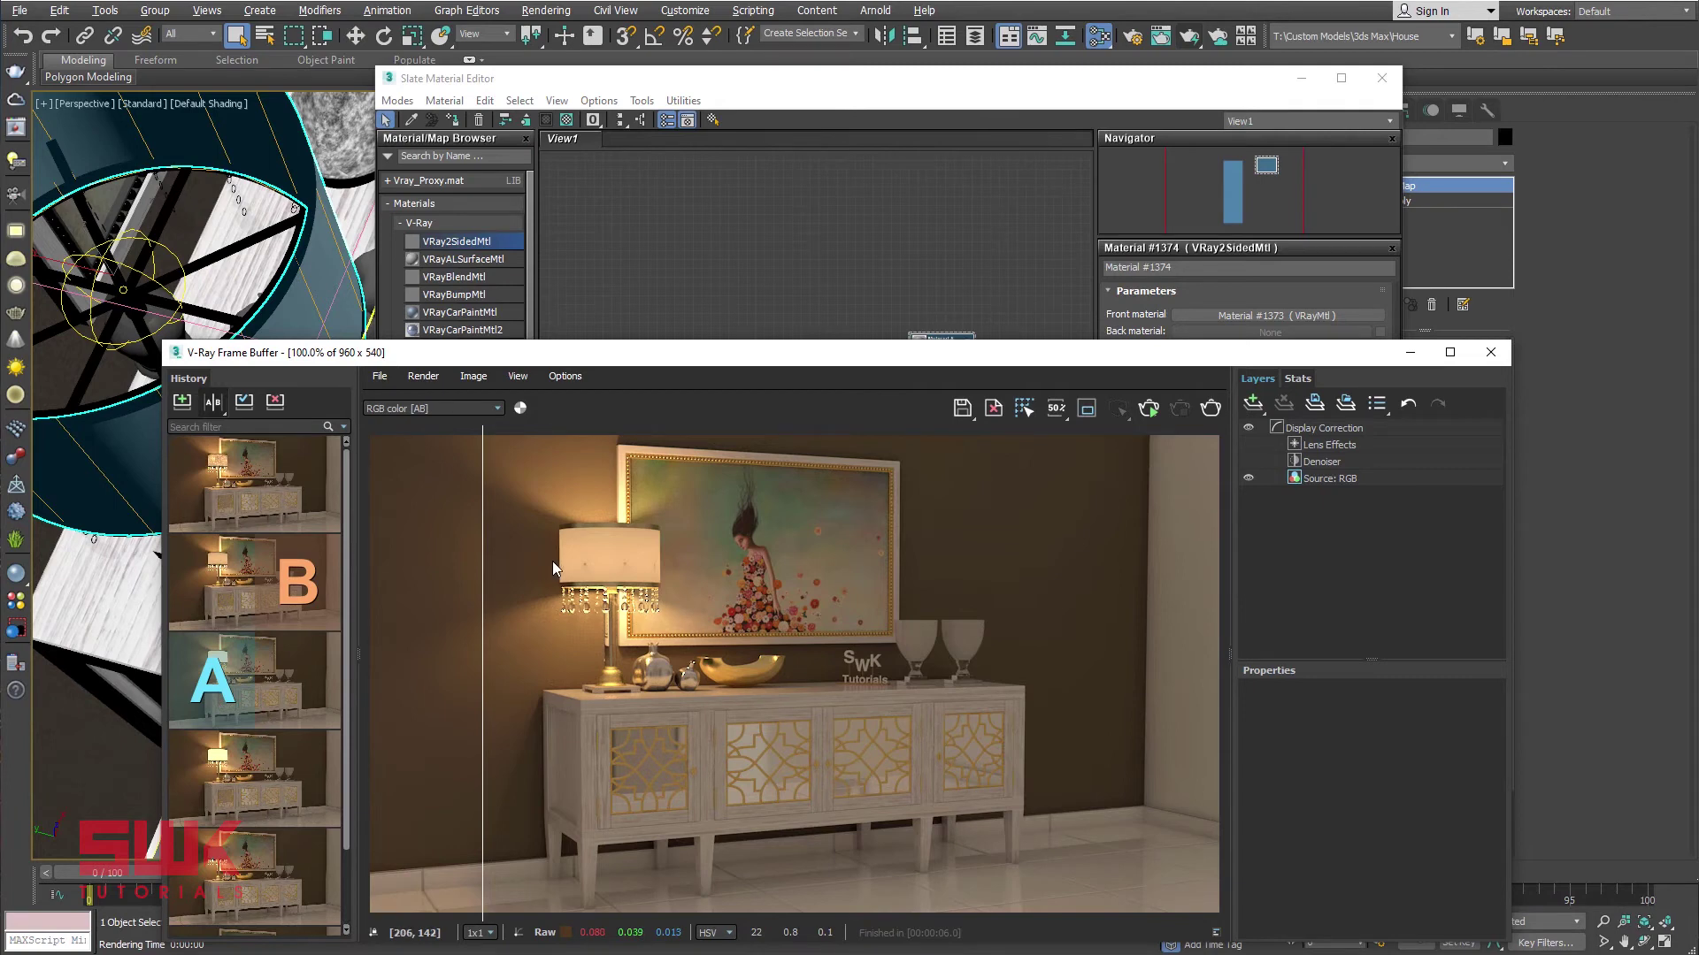
pyautogui.click(215, 407)
# Assign a Bitmap map using Bump.jpg to the VRay2SidedMtl's translucency and render the scene.
pyautogui.press('m')
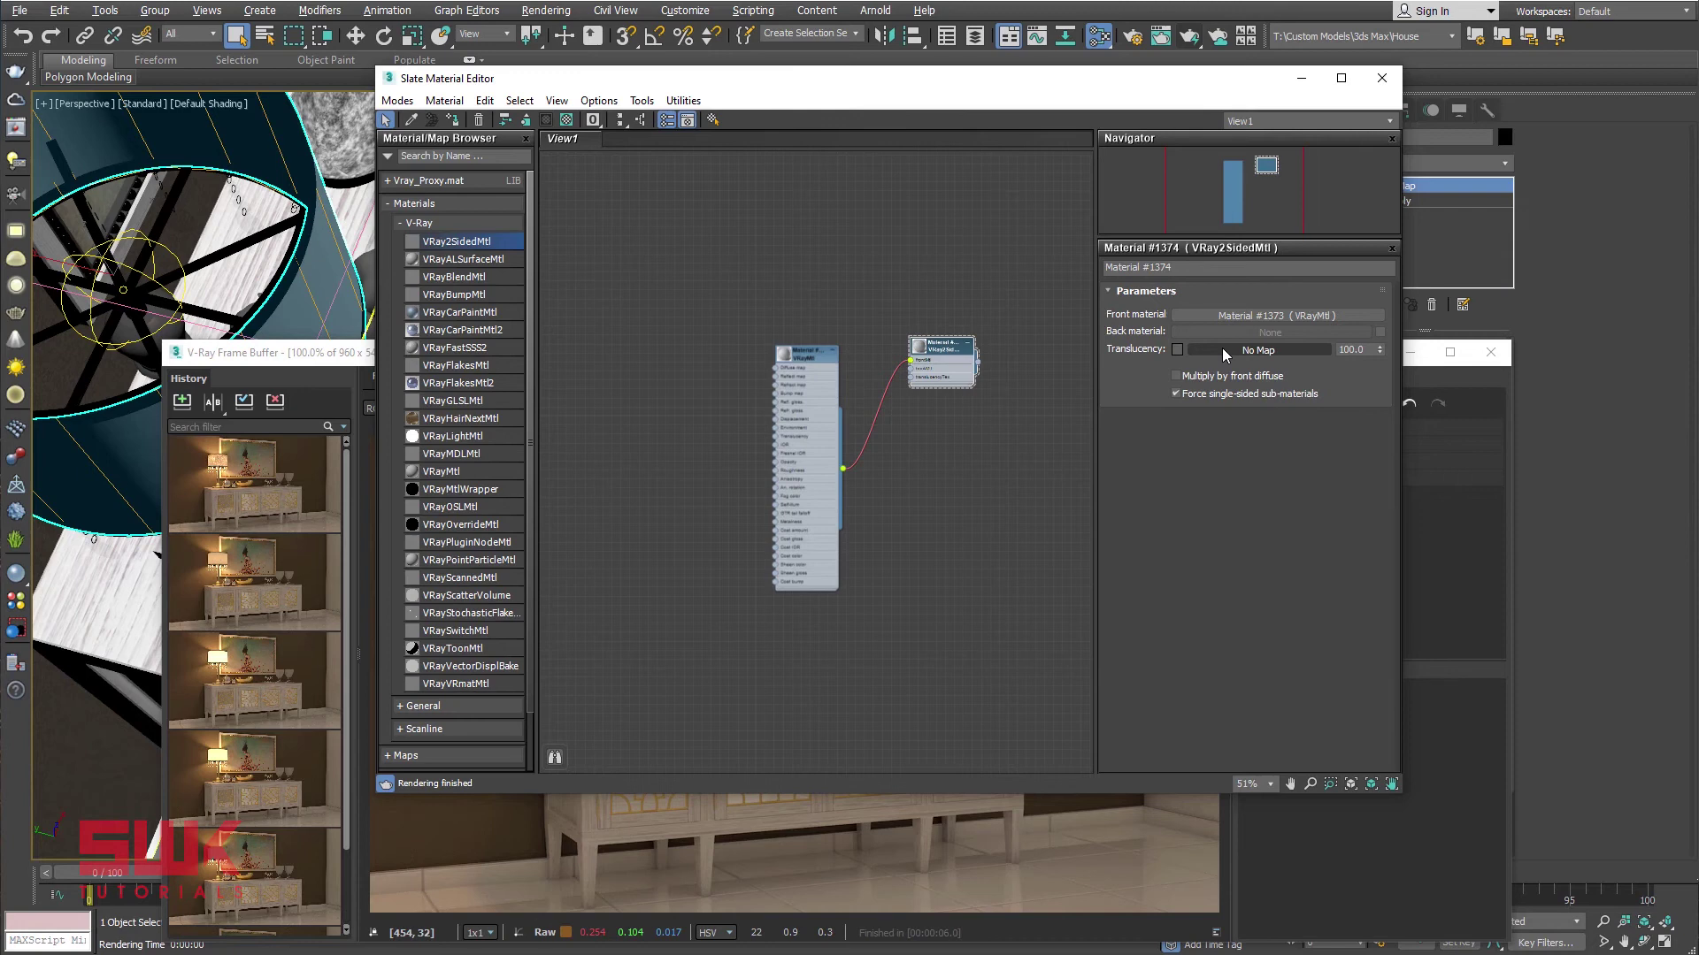
pyautogui.click(1225, 351)
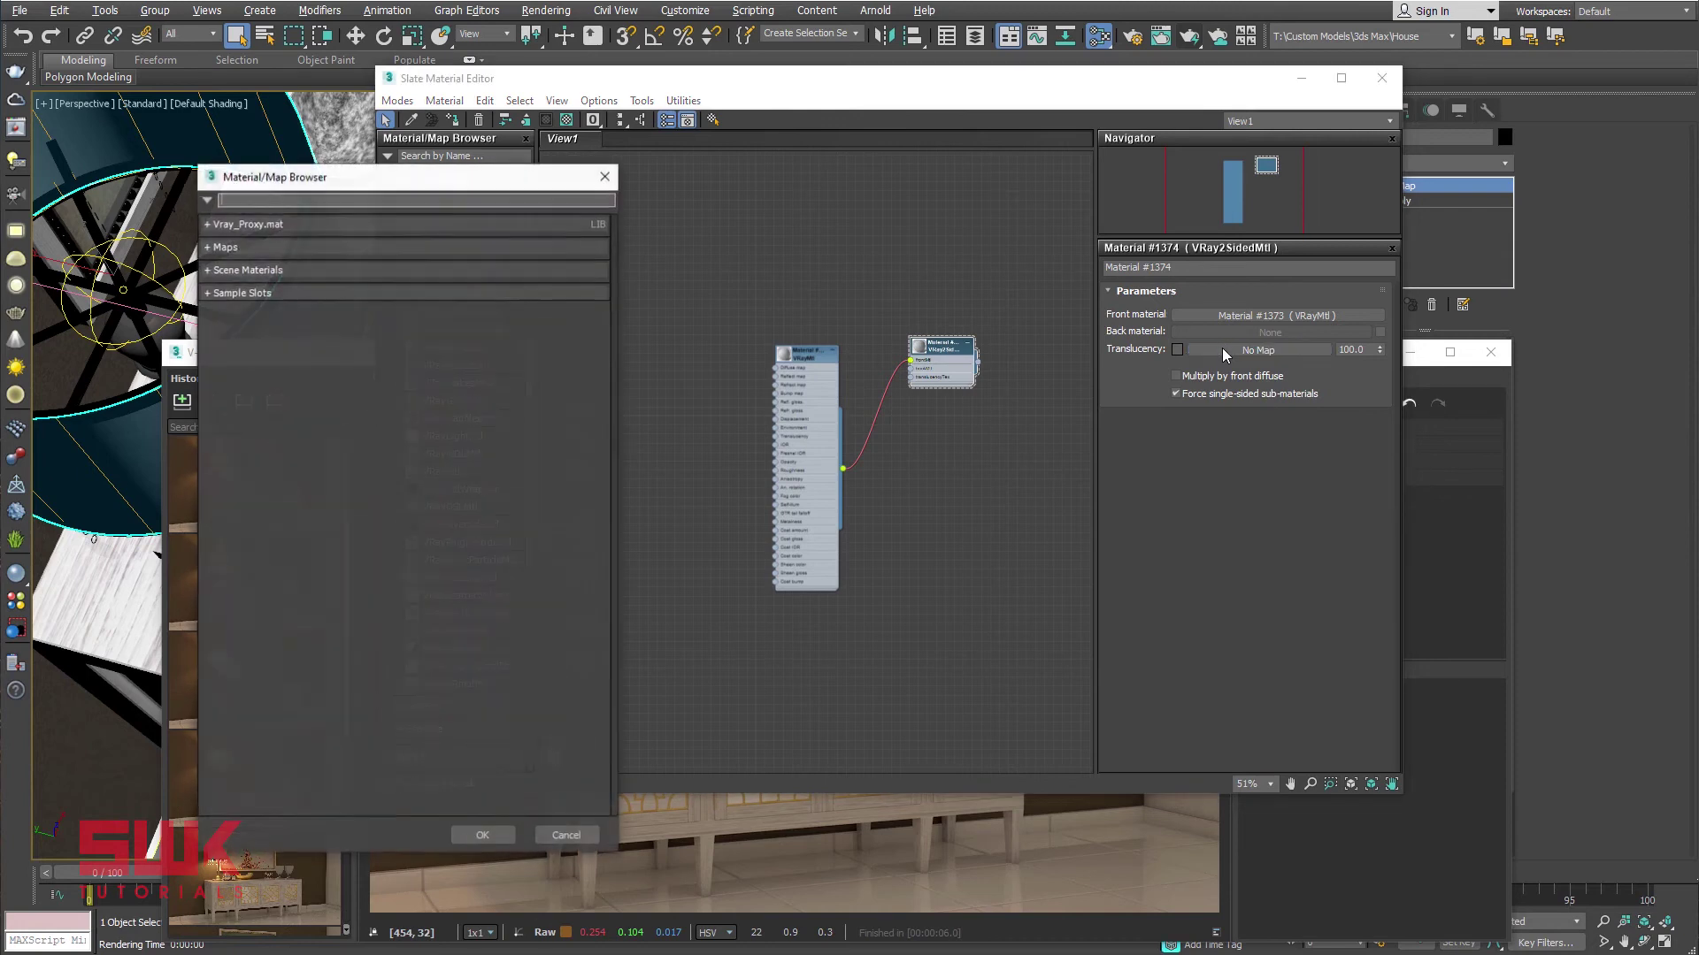
pyautogui.click(225, 247)
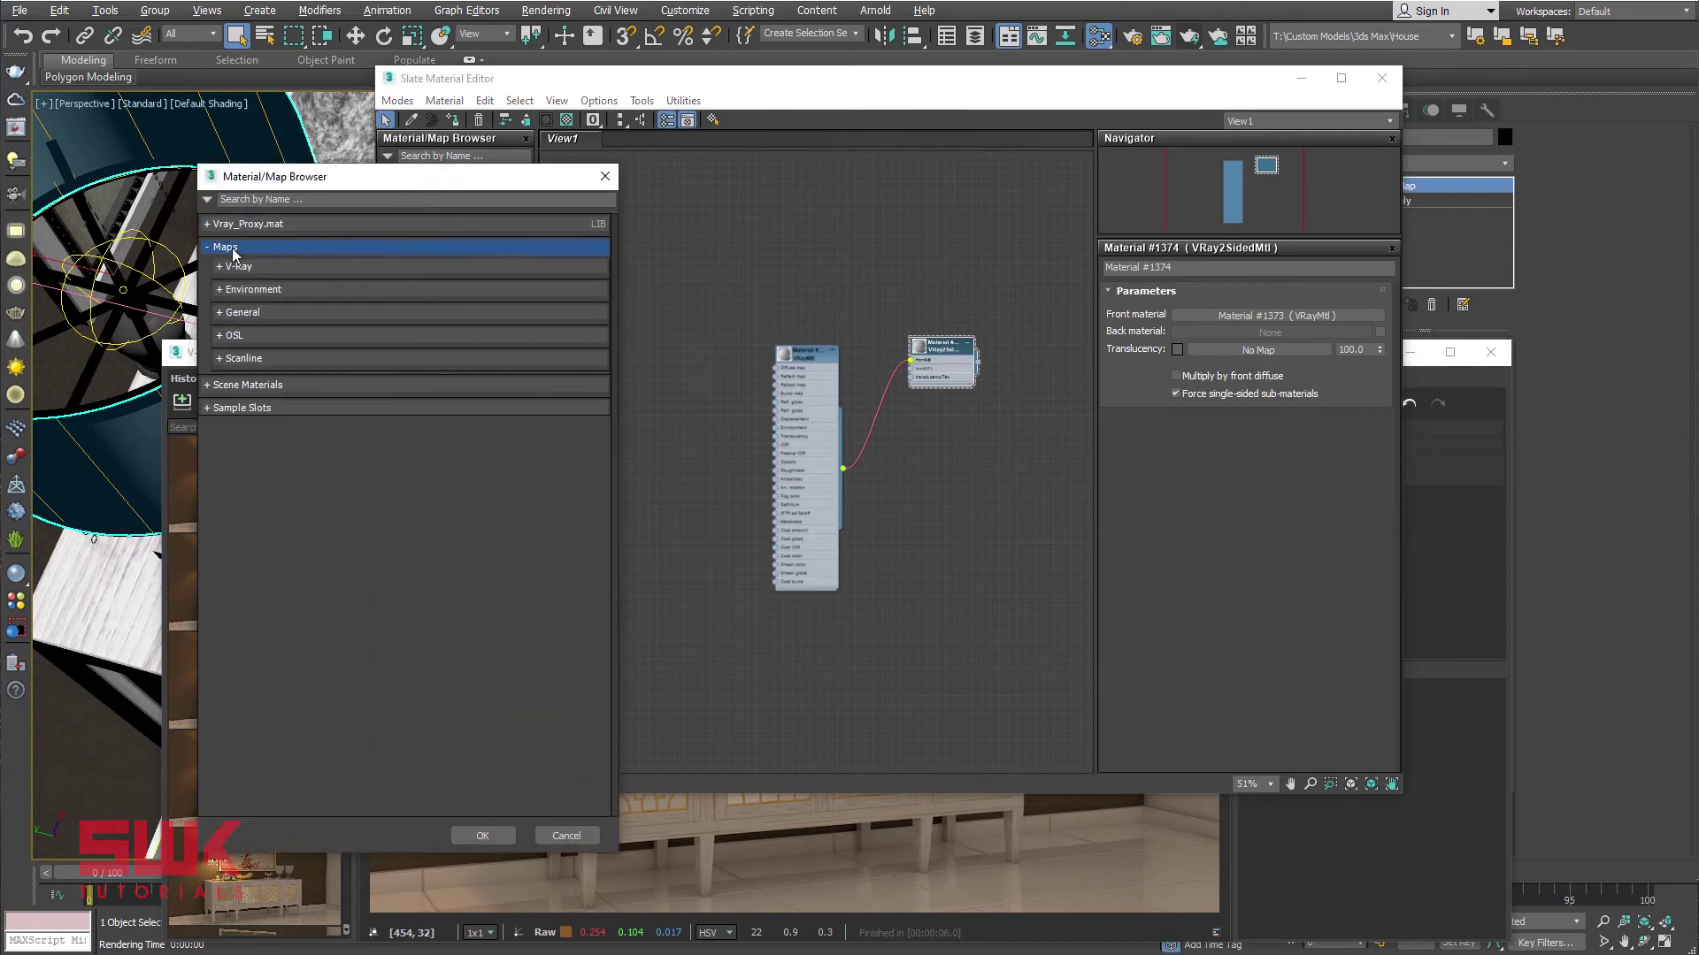
pyautogui.click(268, 313)
pyautogui.doubleClick(278, 348)
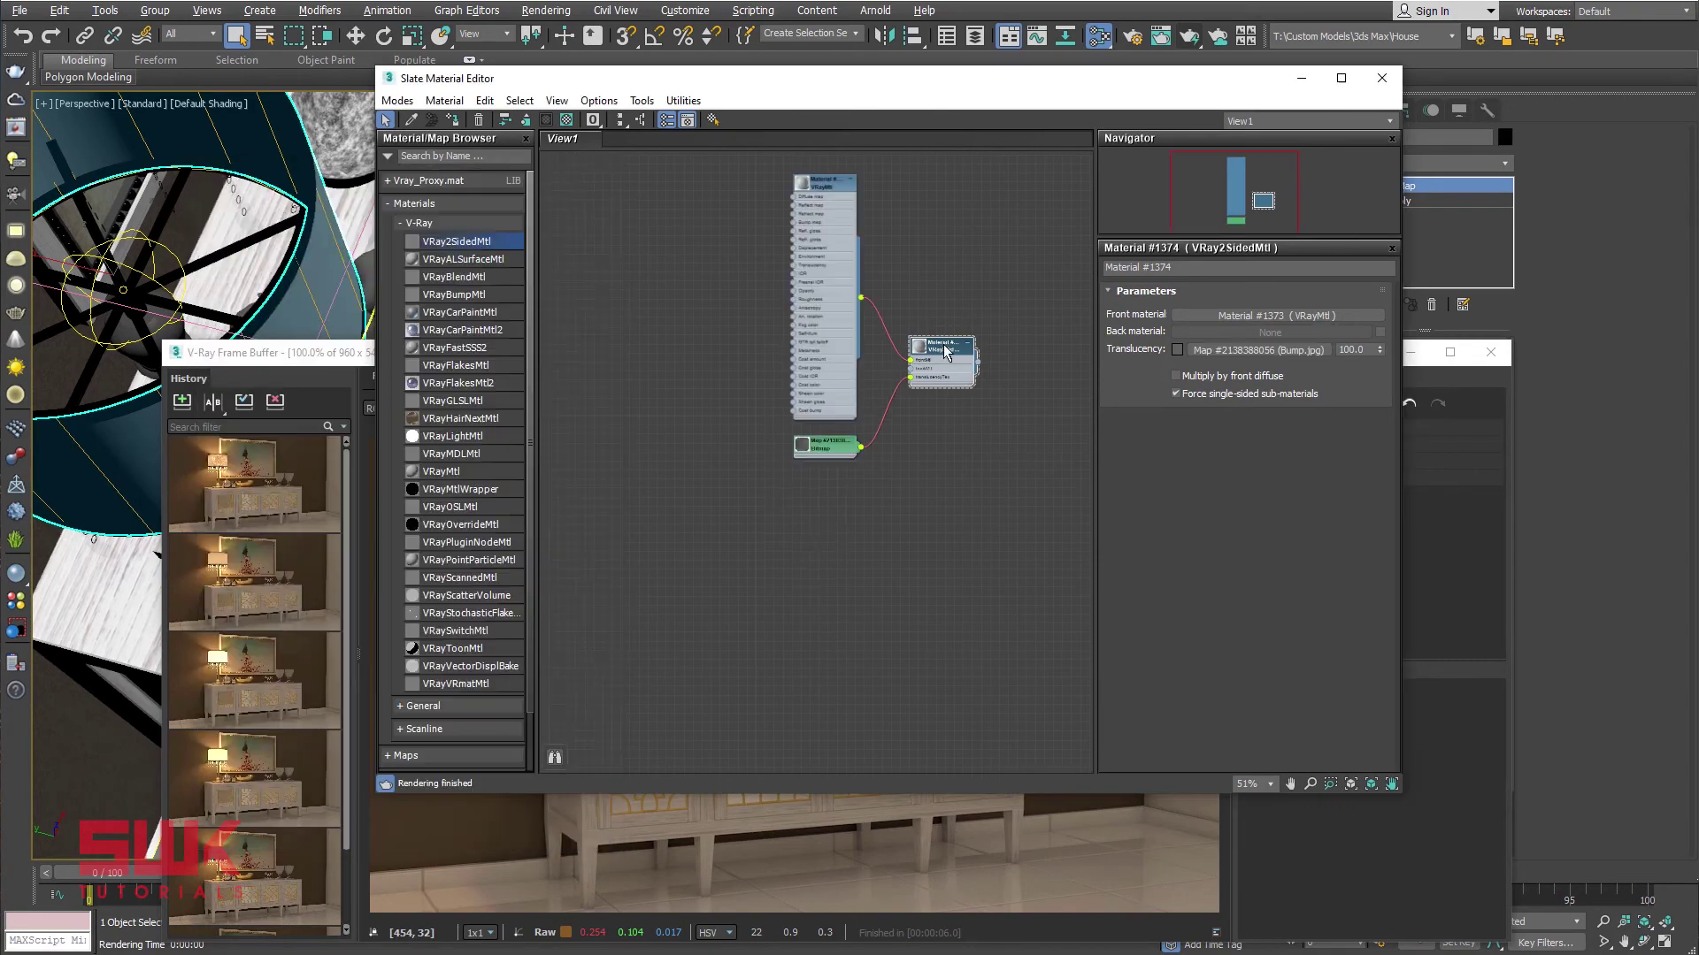
pyautogui.hotkey('shift', 'q')
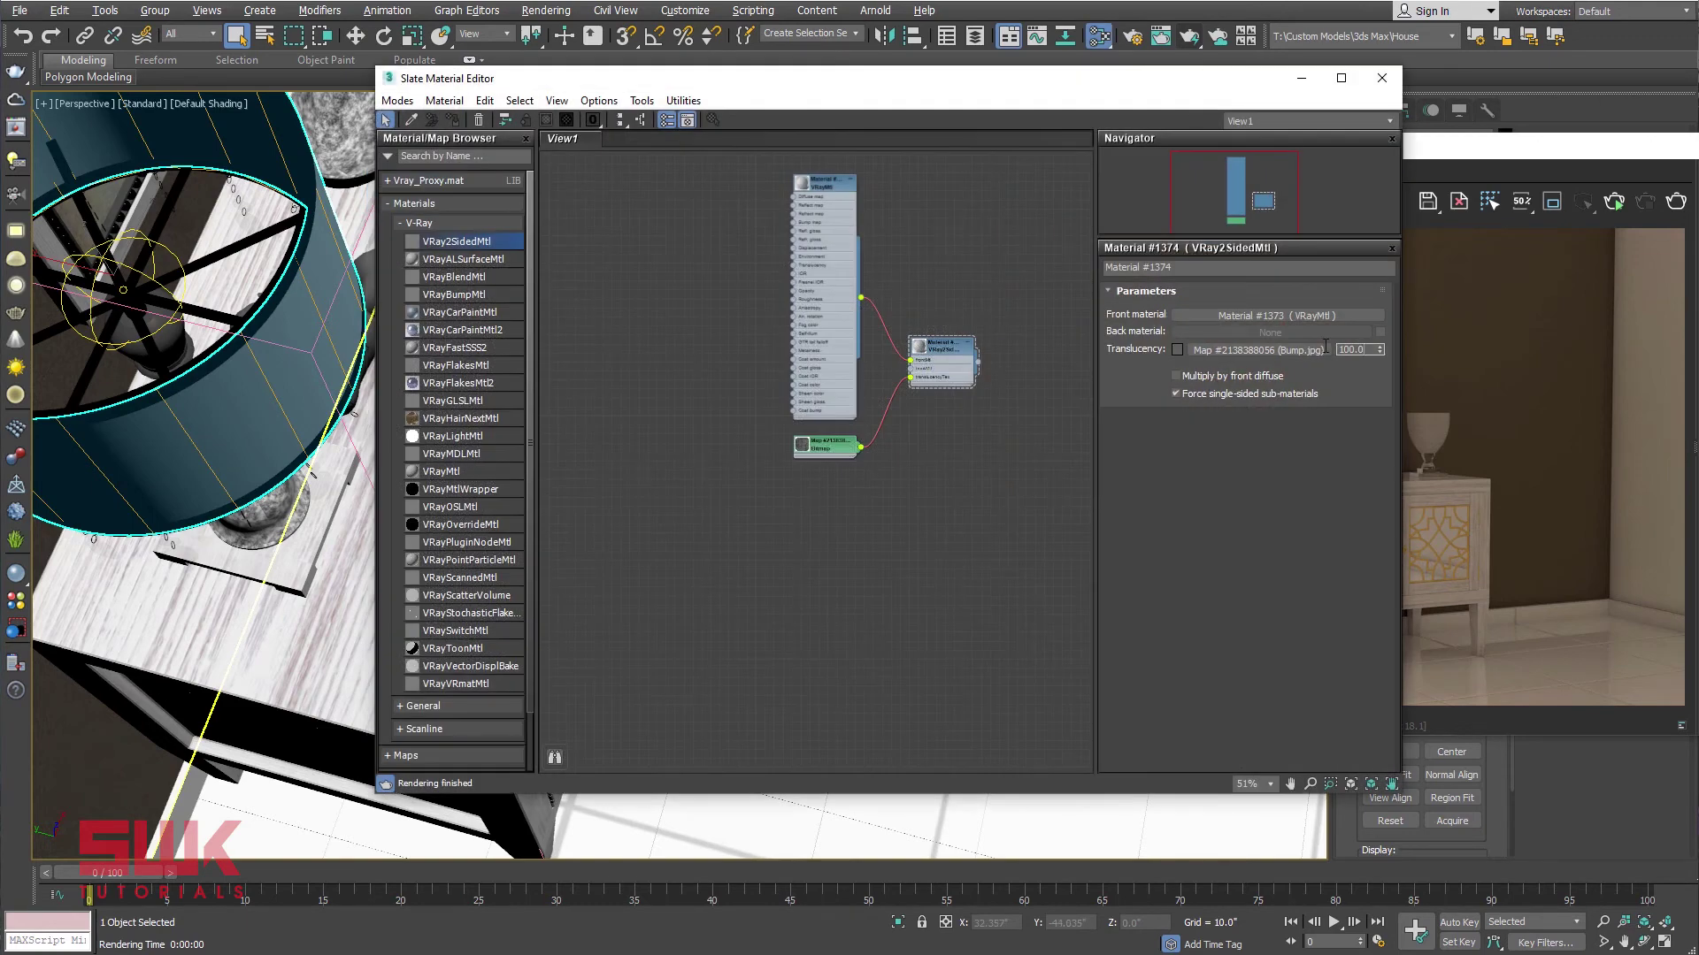
# Set the amount of the VRay2SidedMtl's translucency map to 0.
pyautogui.doubleClick(1343, 349)
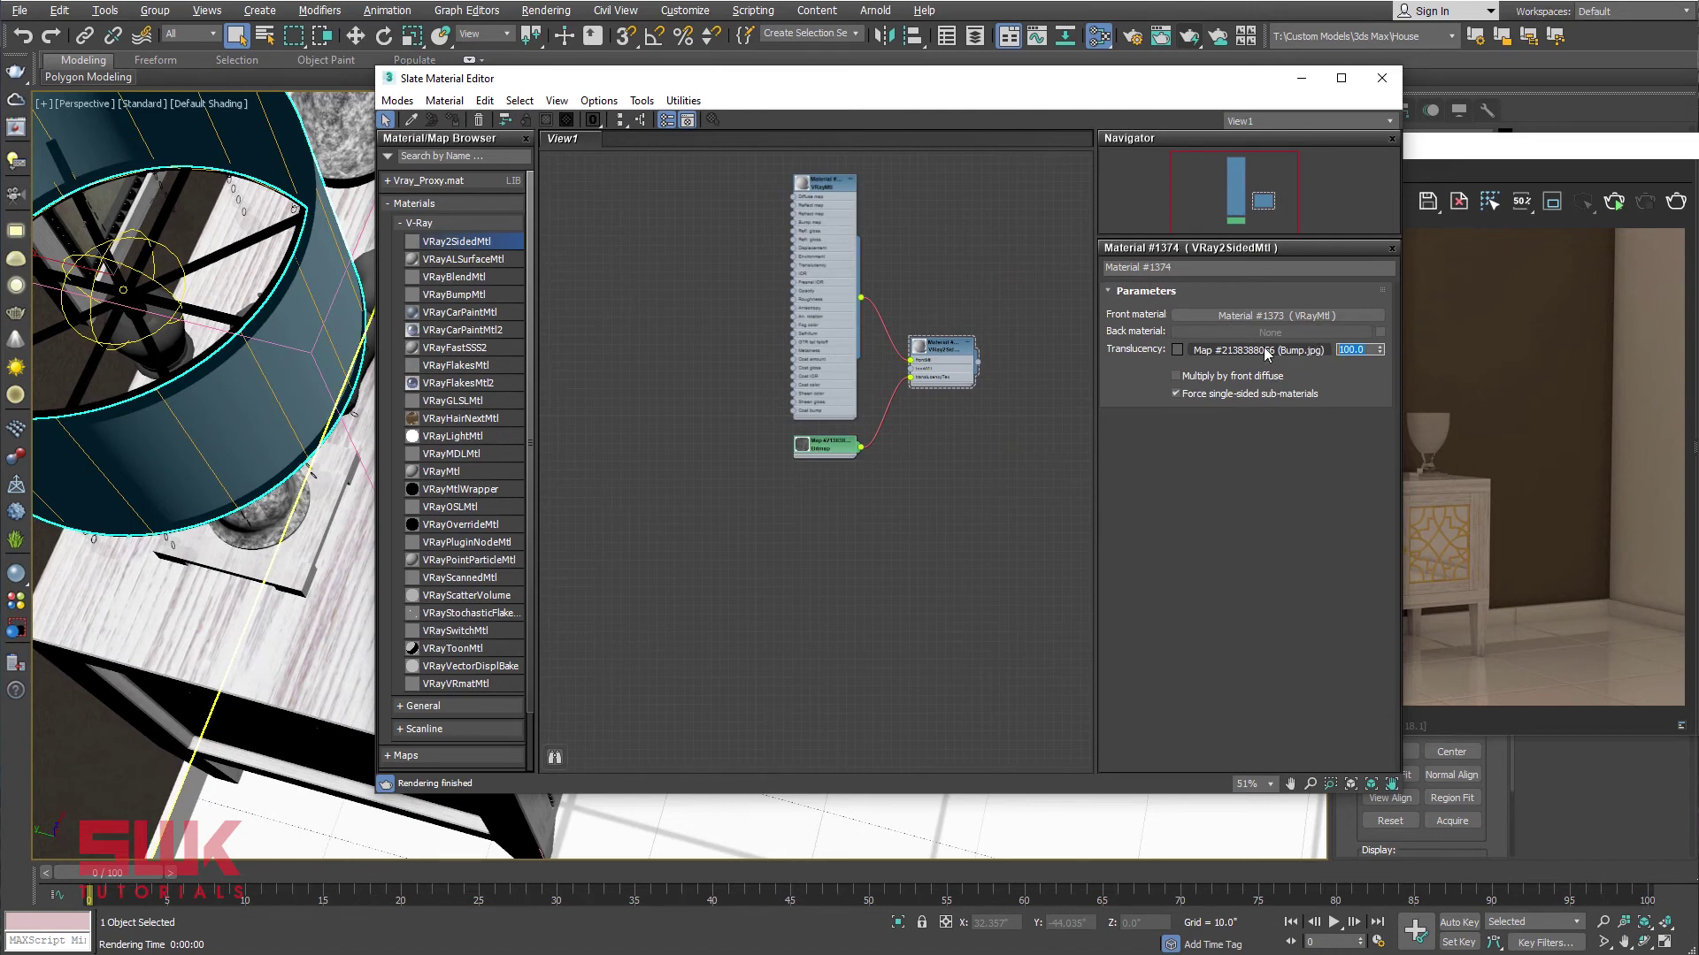
pyautogui.write('0')
pyautogui.press('Return')
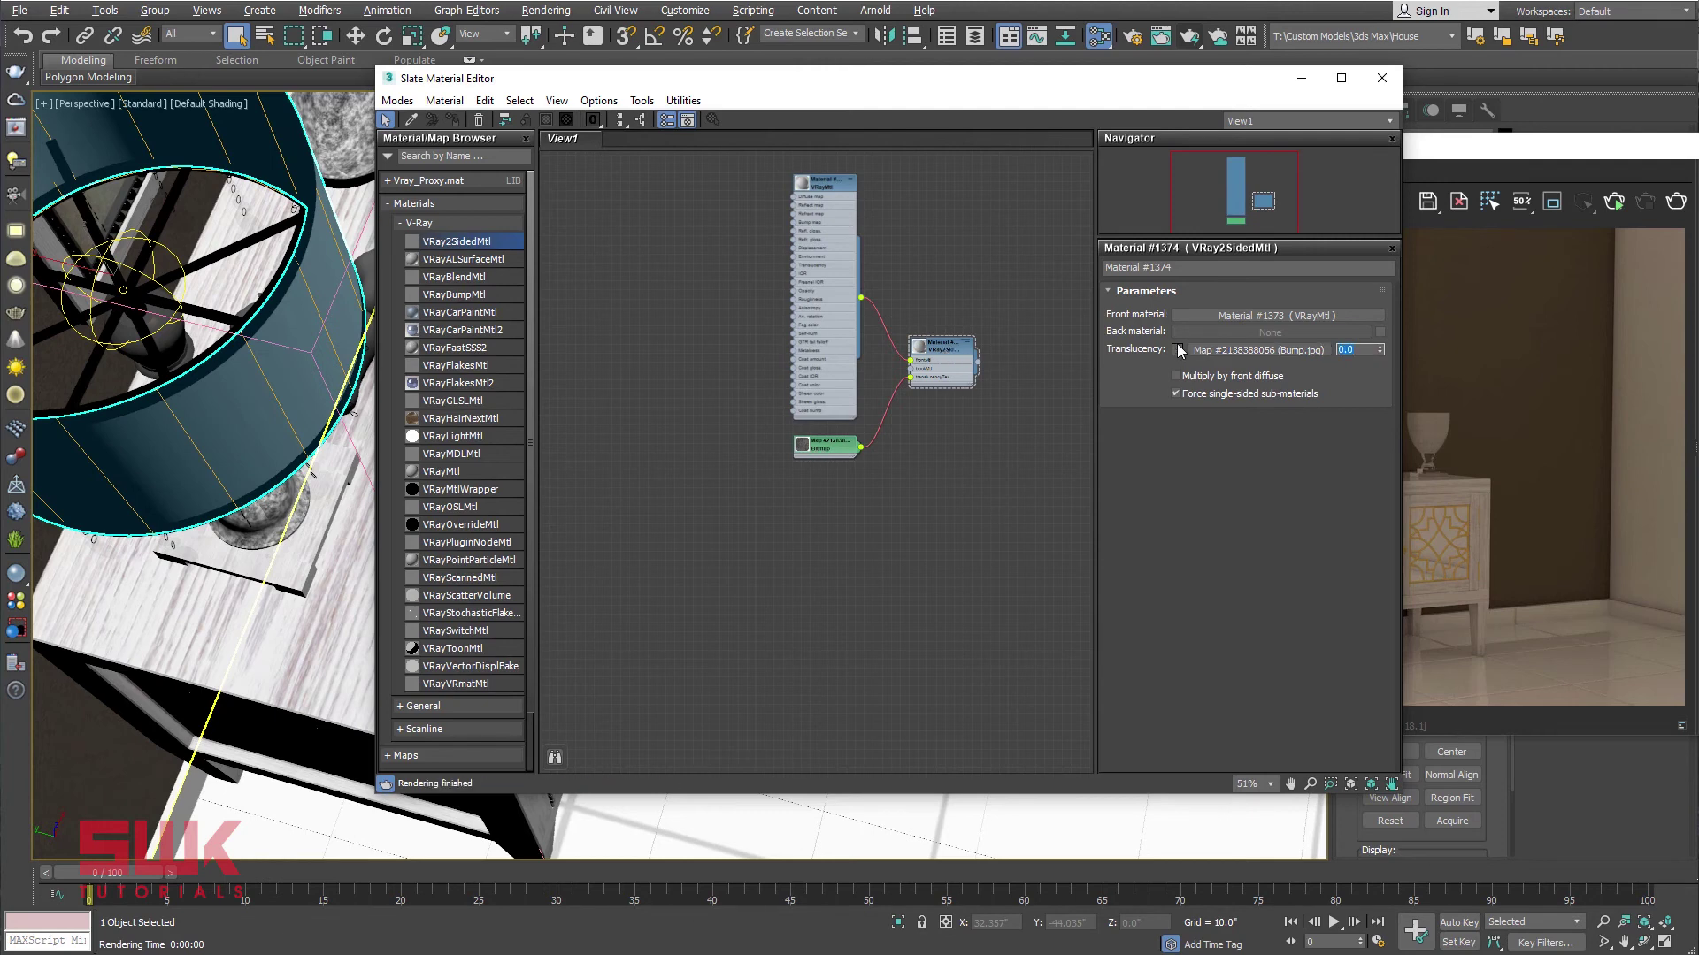
# Set the amount of the VRay2SidedMtl's translucency map to 50.
pyautogui.doubleClick(1358, 349)
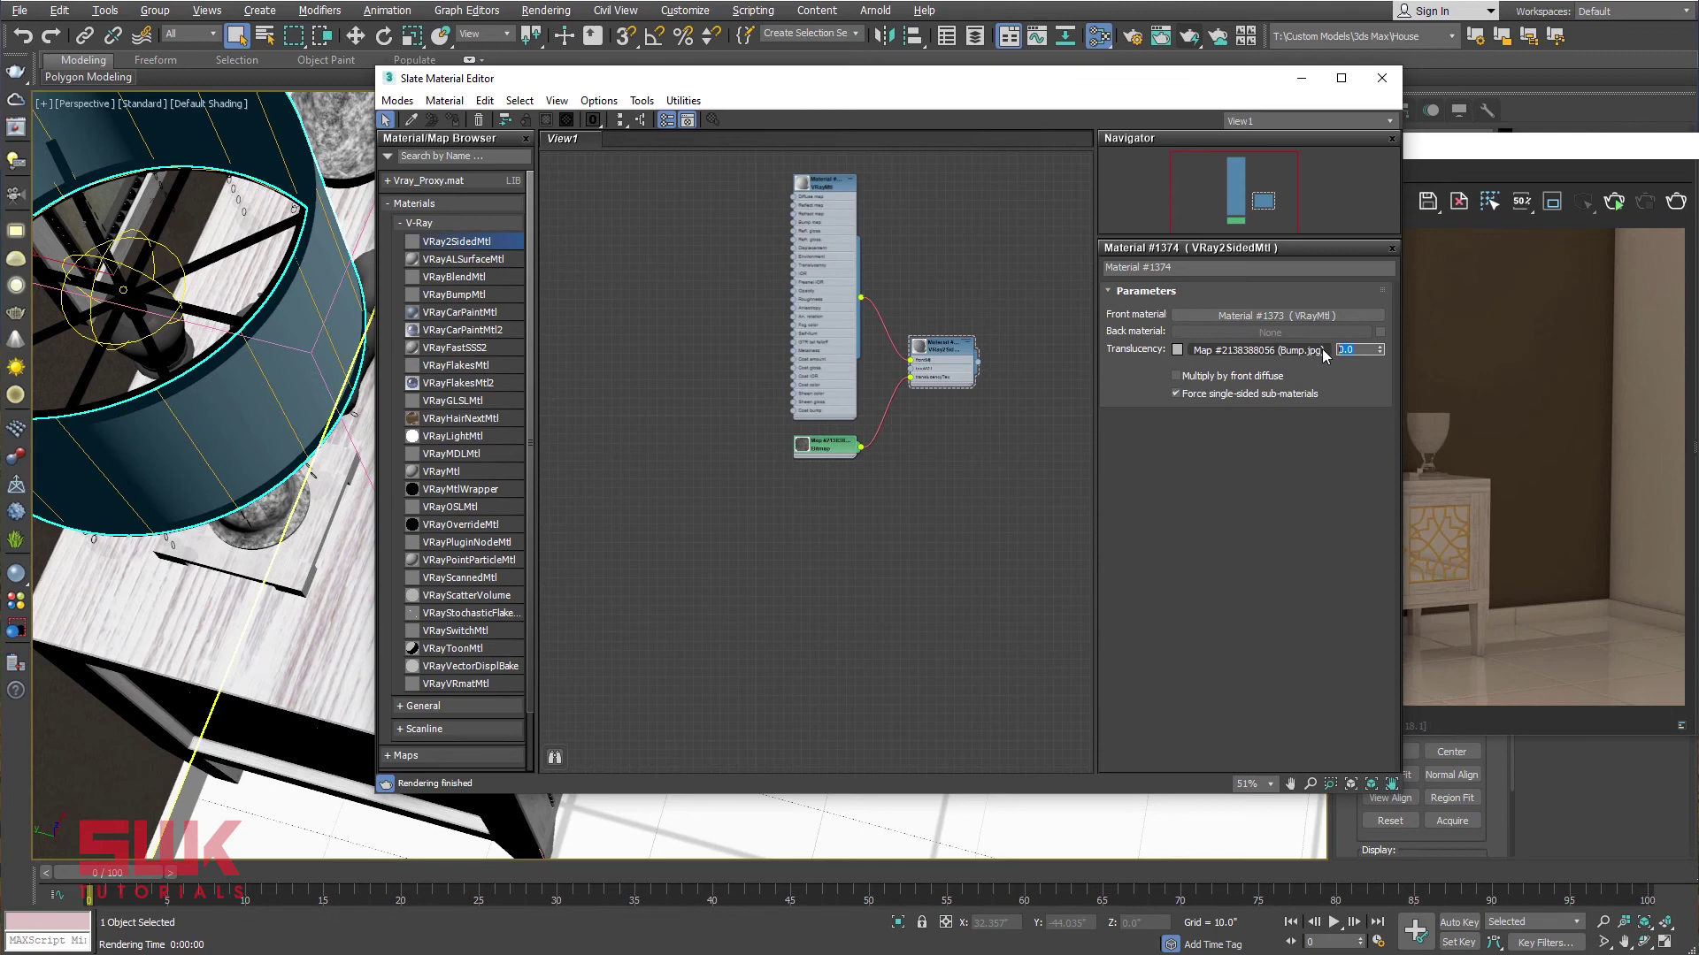
pyautogui.write('50')
pyautogui.press('Return')
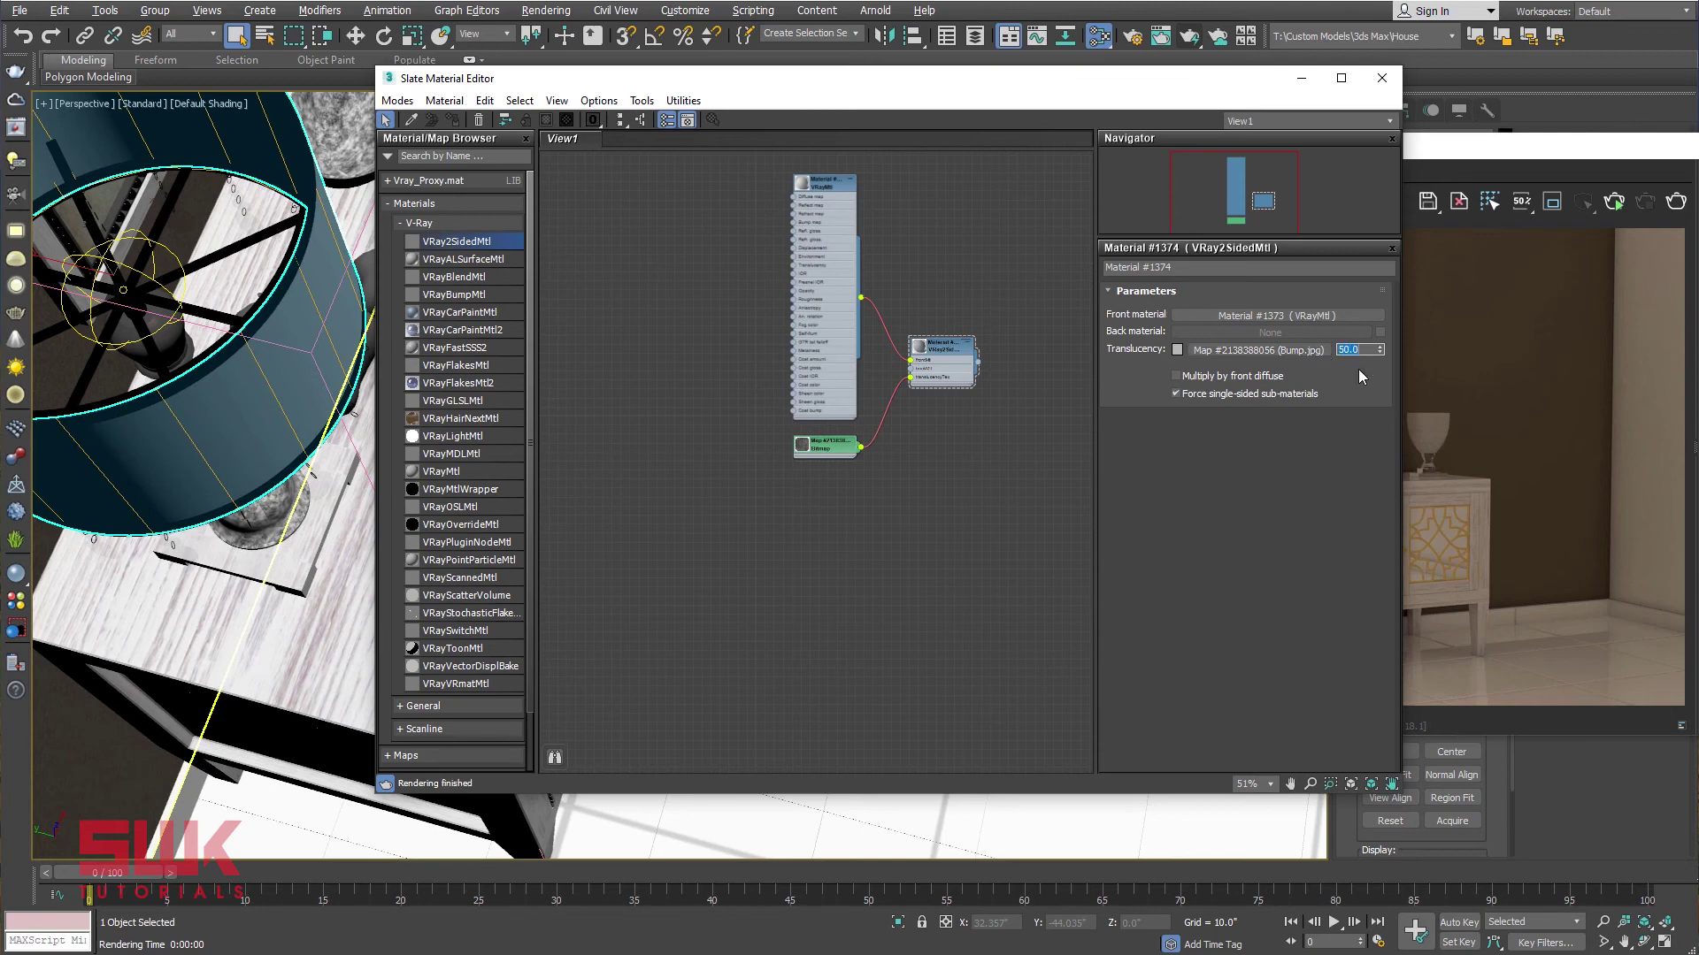